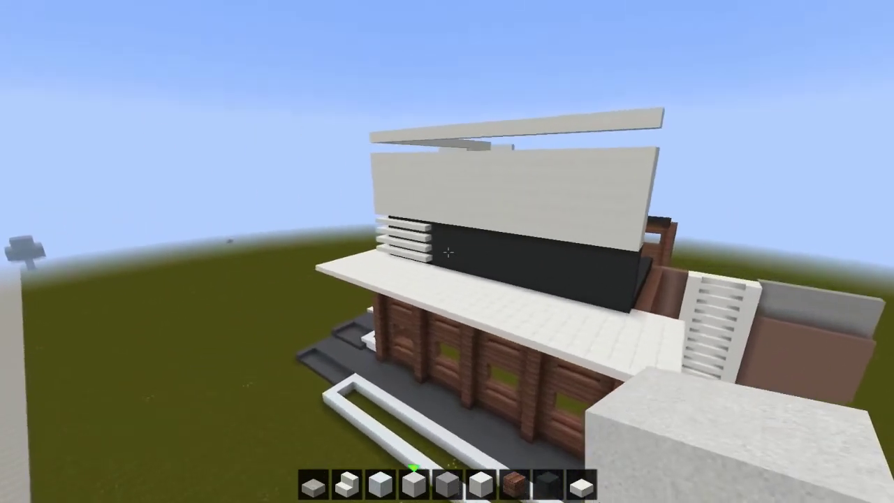
{"action": "scroll", "coordinate": [447, 251], "scroll_direction": "down", "scroll_amount": 2}
{"action": "scroll", "coordinate": [447, 252], "scroll_direction": "down", "scroll_amount": 3}
{"action": "scroll", "coordinate": [447, 251], "scroll_direction": "down", "scroll_amount": 4}
{"action": "scroll", "coordinate": [447, 251], "scroll_direction": "down", "scroll_amount": 2}
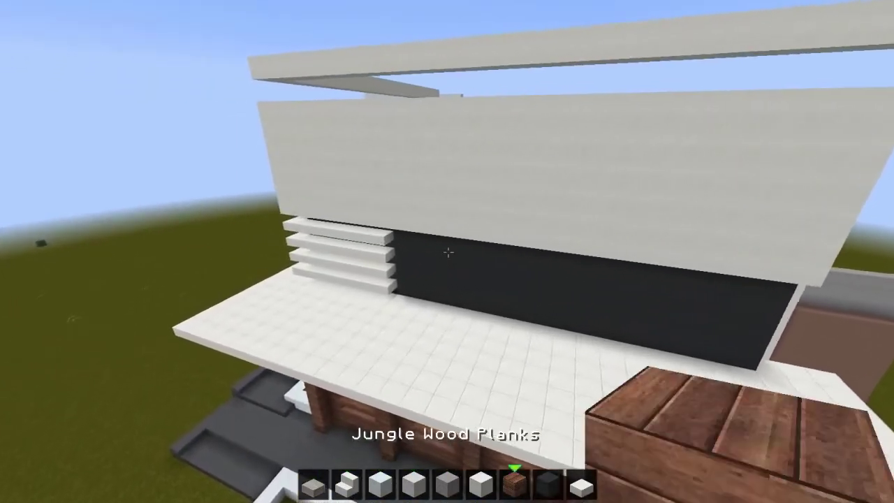
{"action": "scroll", "coordinate": [447, 252], "scroll_direction": "down", "scroll_amount": 1}
{"action": "scroll", "coordinate": [447, 252], "scroll_direction": "down", "scroll_amount": 1}
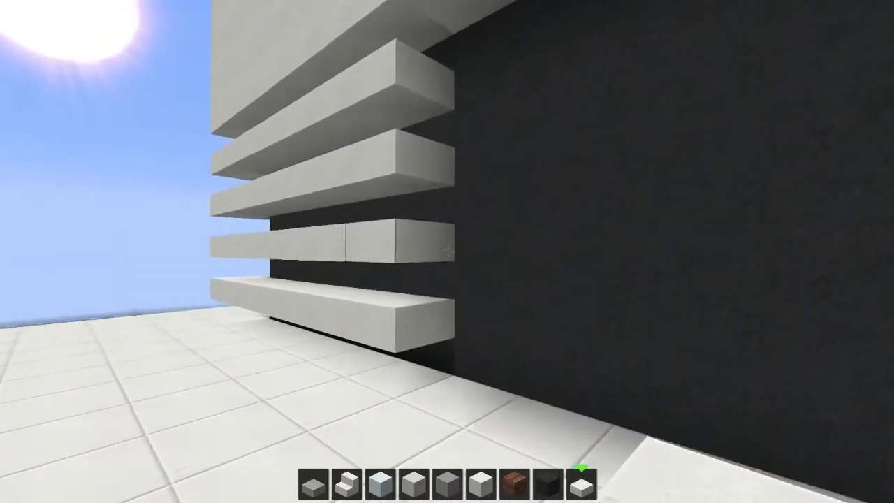
Lengthen the existing quartz fin rows and add a slab above the top fin
{"action": "right_click", "coordinate": [447, 252]}
{"action": "right_click", "coordinate": [447, 252]}
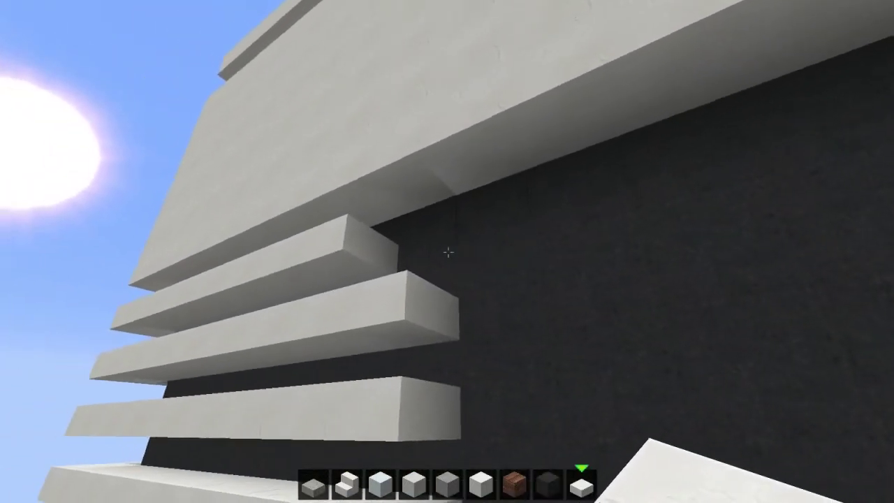
{"action": "right_click", "coordinate": [447, 251]}
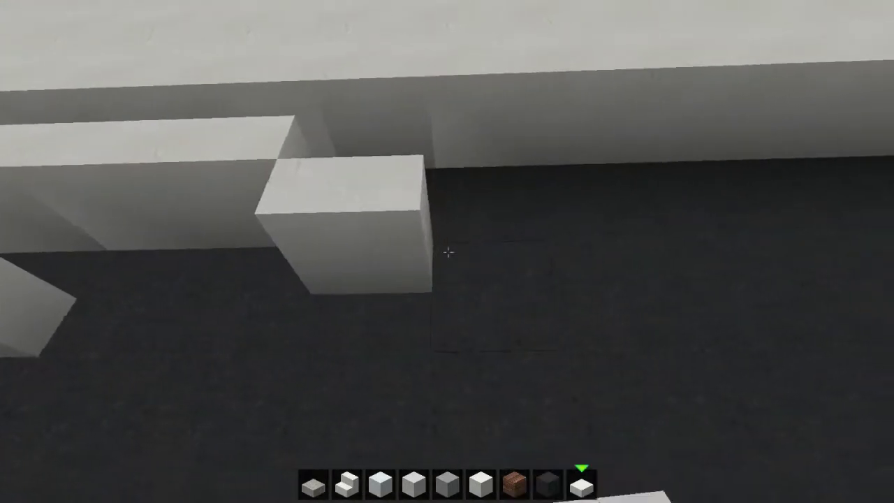
{"action": "left_click", "coordinate": [447, 252]}
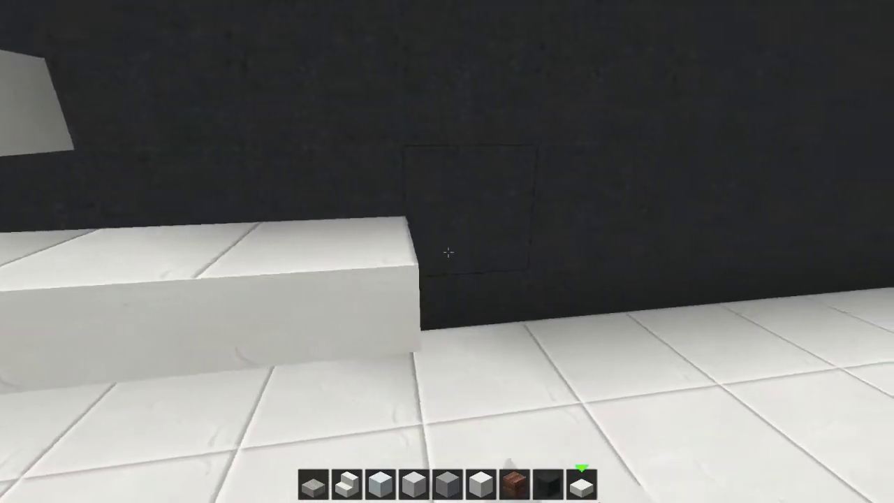
{"action": "right_click", "coordinate": [447, 251]}
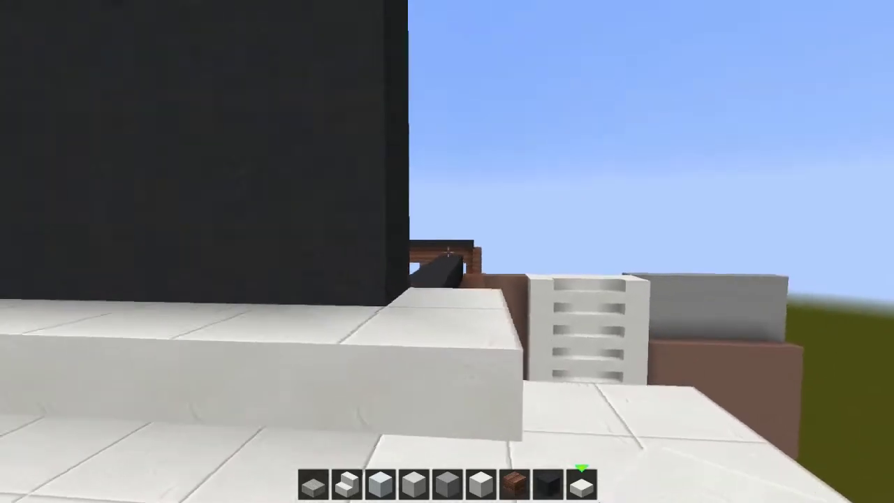
Lay a new quartz row along the dark wall and break a gap into it
{"action": "right_click", "coordinate": [447, 251]}
{"action": "right_click", "coordinate": [447, 252]}
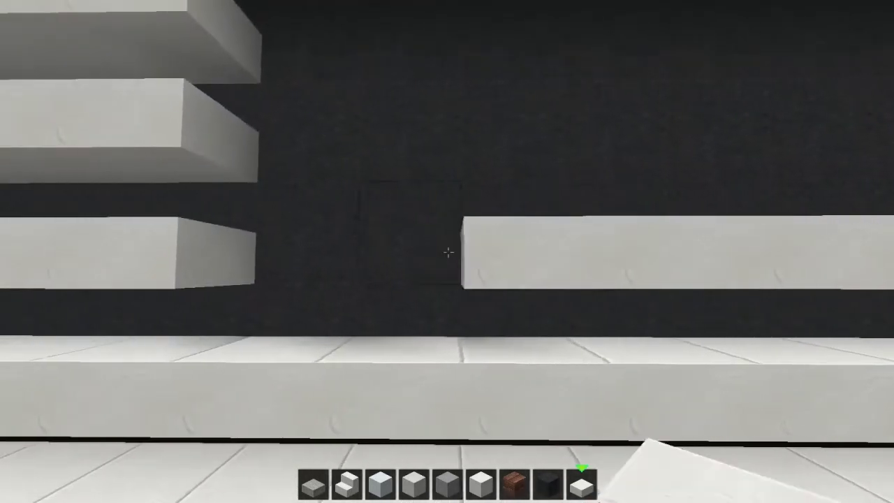
{"action": "right_click", "coordinate": [447, 252]}
{"action": "right_click", "coordinate": [447, 251]}
{"action": "right_click", "coordinate": [447, 251]}
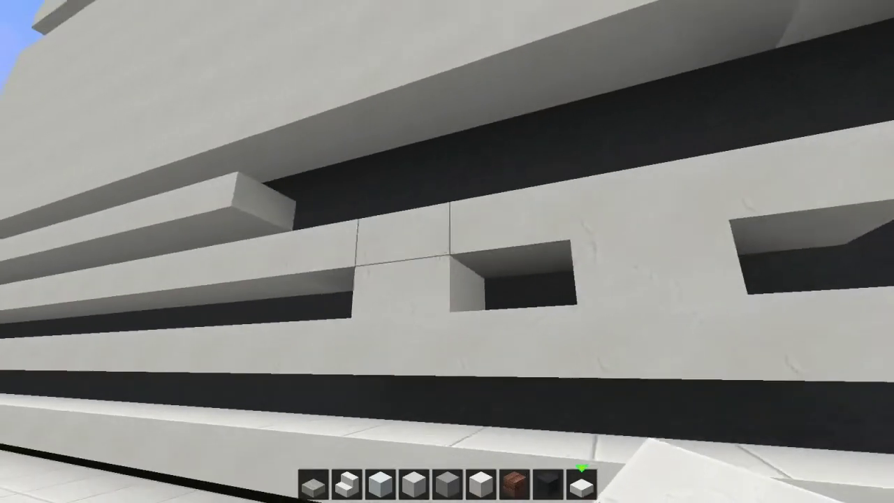
{"action": "left_click", "coordinate": [447, 251]}
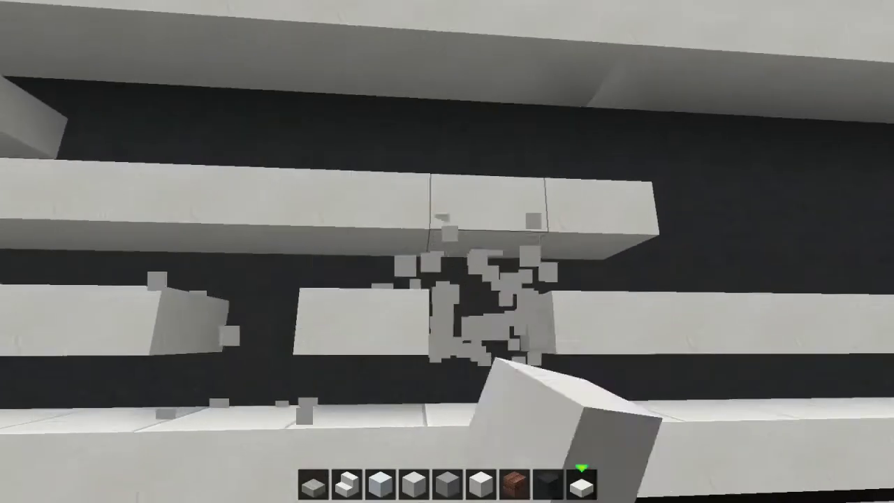
{"action": "left_click", "coordinate": [447, 252]}
{"action": "left_click", "coordinate": [447, 251]}
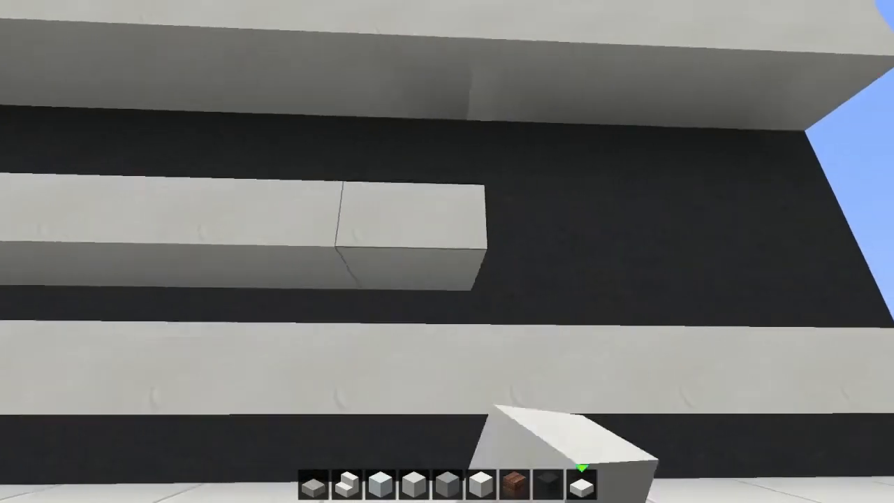
Clear leftover quartz by the gap and merge the right-hand block into a longer bar
{"action": "right_click", "coordinate": [447, 252]}
{"action": "left_click", "coordinate": [447, 252]}
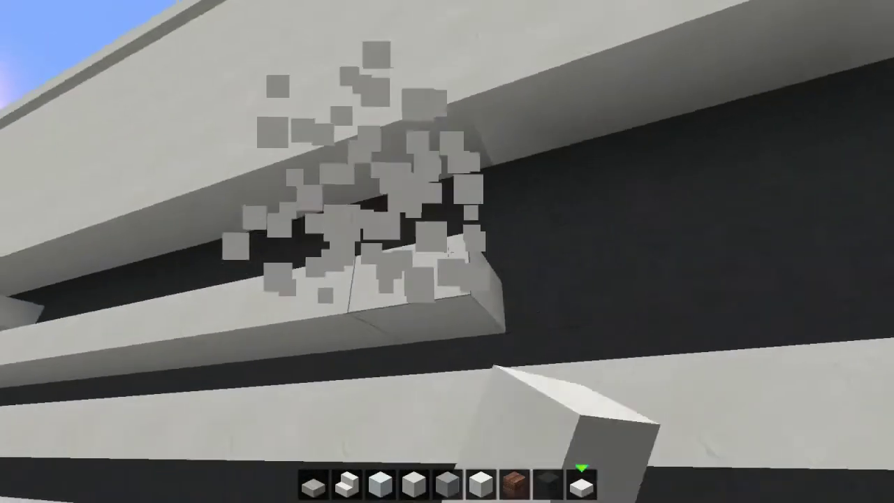
{"action": "left_click", "coordinate": [448, 251]}
{"action": "right_click", "coordinate": [447, 252]}
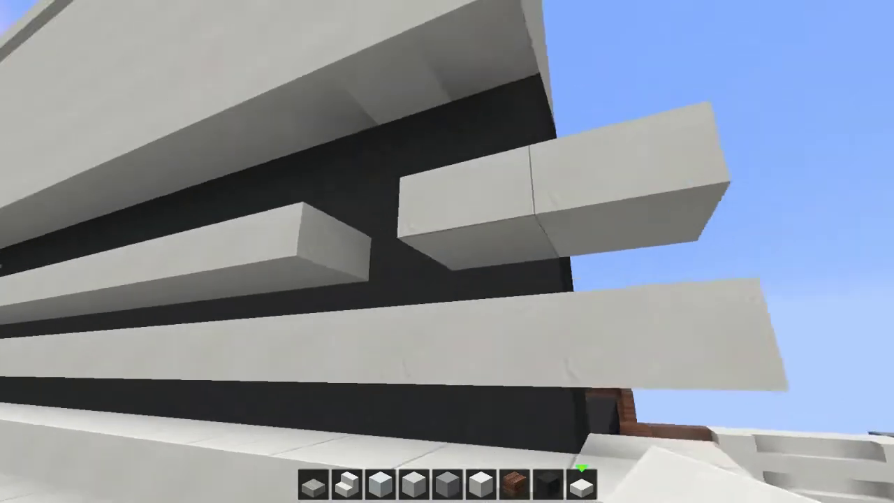
{"action": "right_click", "coordinate": [447, 251]}
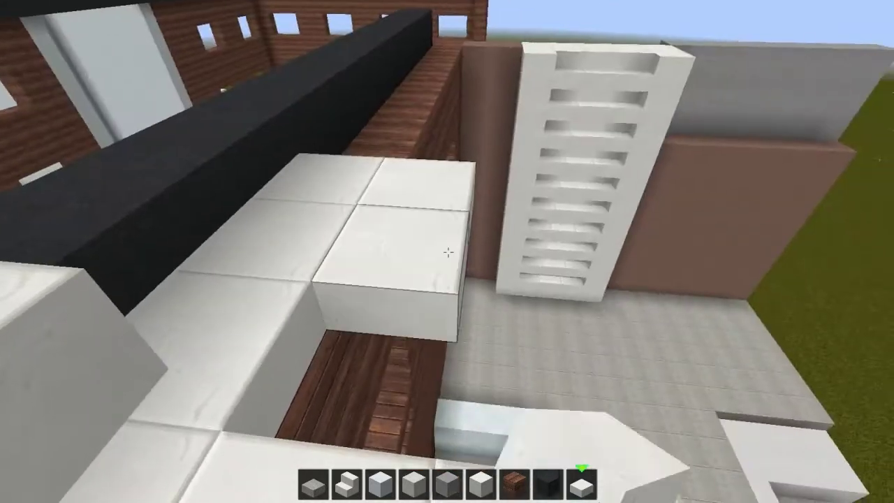
Fill the platform gaps and extend the quartz over the wood floor, flattening a hole
{"action": "right_click", "coordinate": [447, 251]}
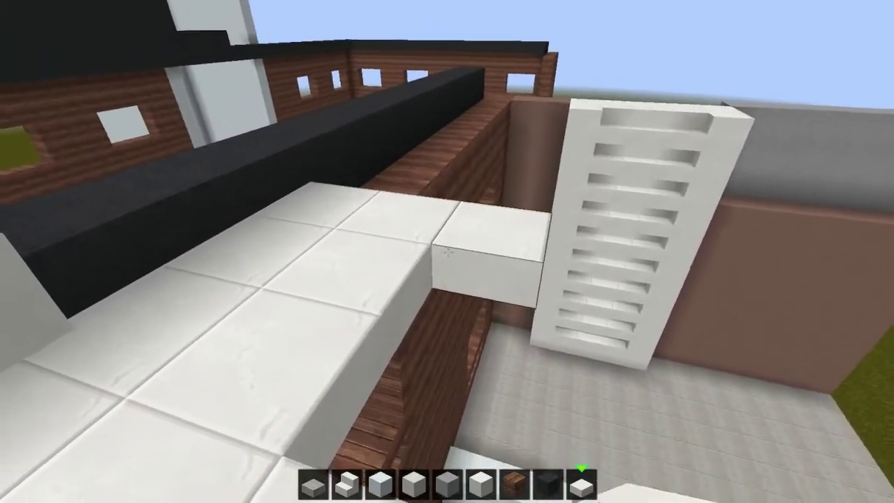
{"action": "right_click", "coordinate": [447, 252]}
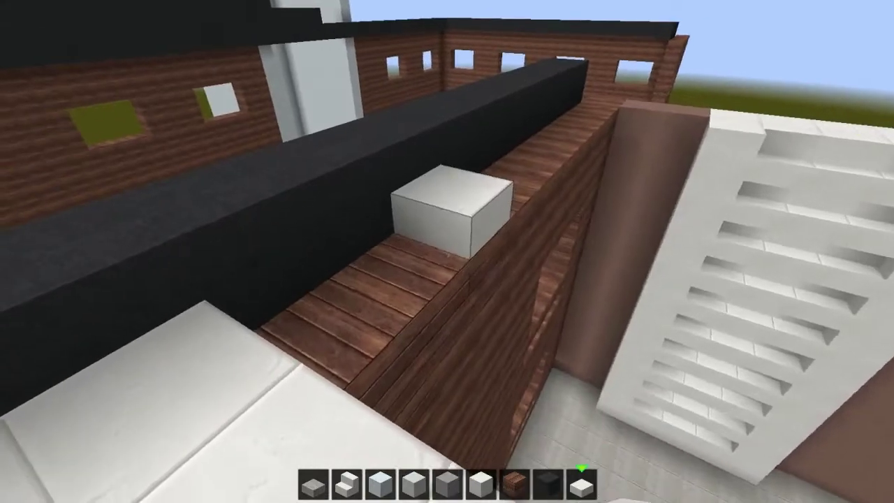
{"action": "right_click", "coordinate": [447, 251]}
{"action": "right_click", "coordinate": [447, 251]}
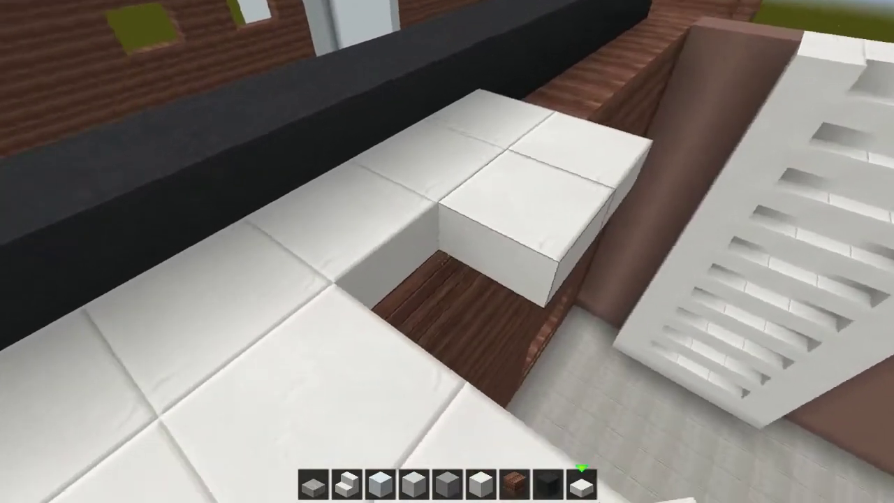
{"action": "left_click", "coordinate": [447, 251]}
{"action": "right_click", "coordinate": [447, 252]}
{"action": "right_click", "coordinate": [447, 252]}
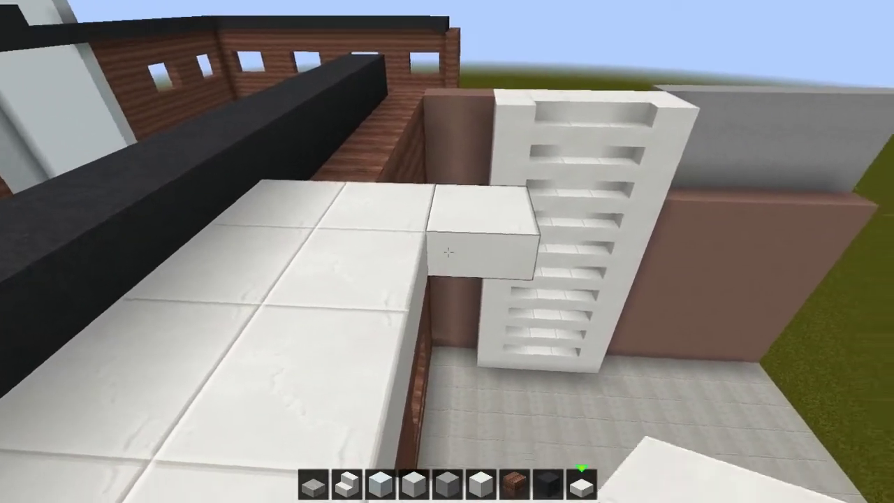
{"action": "right_click", "coordinate": [447, 252]}
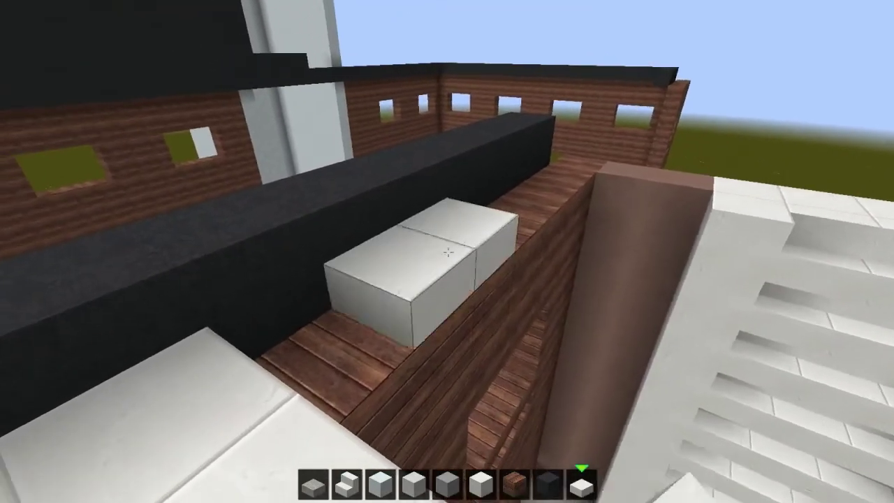
Extend the quartz row toward the front beside the brown pillar, removing protrusions and filling holes
{"action": "right_click", "coordinate": [447, 251]}
{"action": "right_click", "coordinate": [448, 251]}
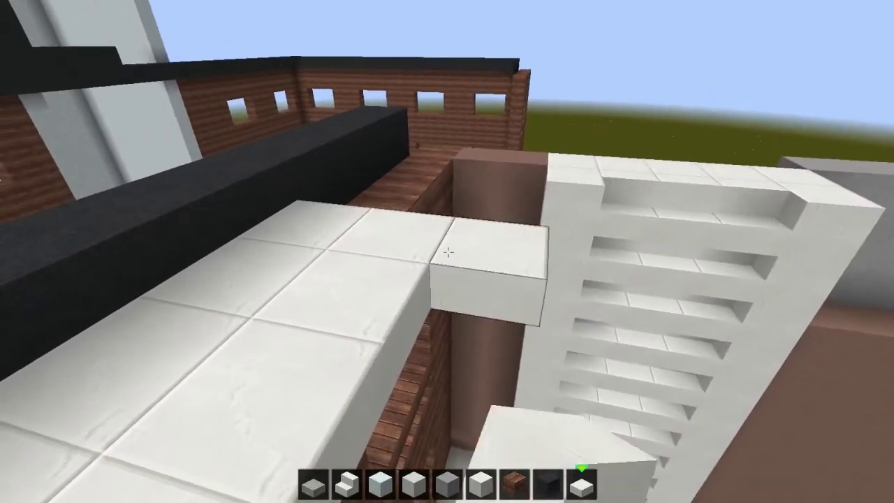
{"action": "right_click", "coordinate": [447, 252]}
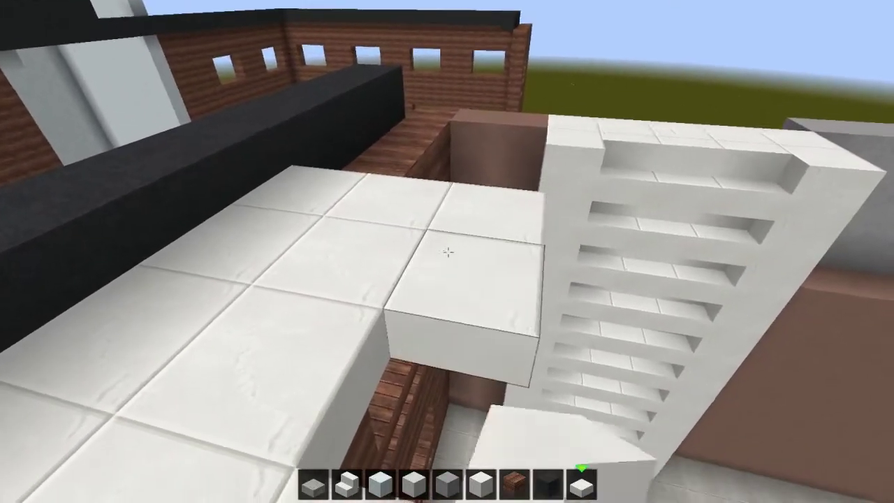
{"action": "left_click", "coordinate": [447, 252]}
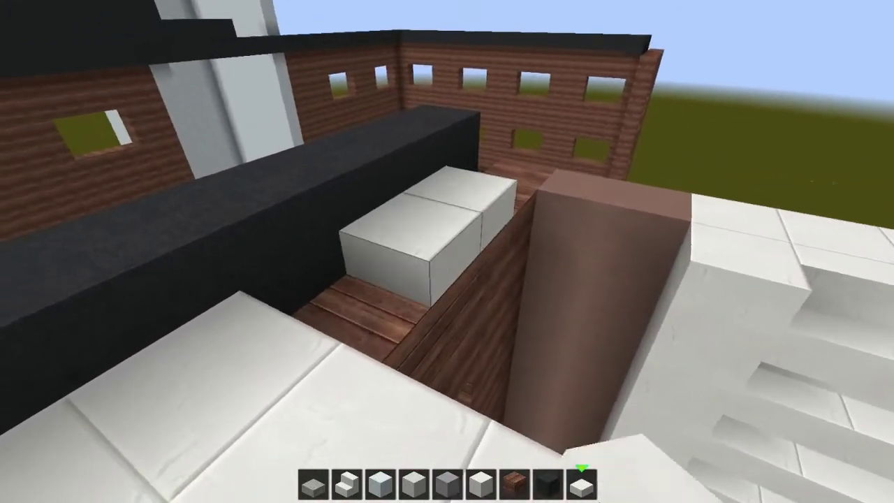
{"action": "right_click", "coordinate": [447, 251]}
{"action": "right_click", "coordinate": [448, 252]}
{"action": "right_click", "coordinate": [447, 251]}
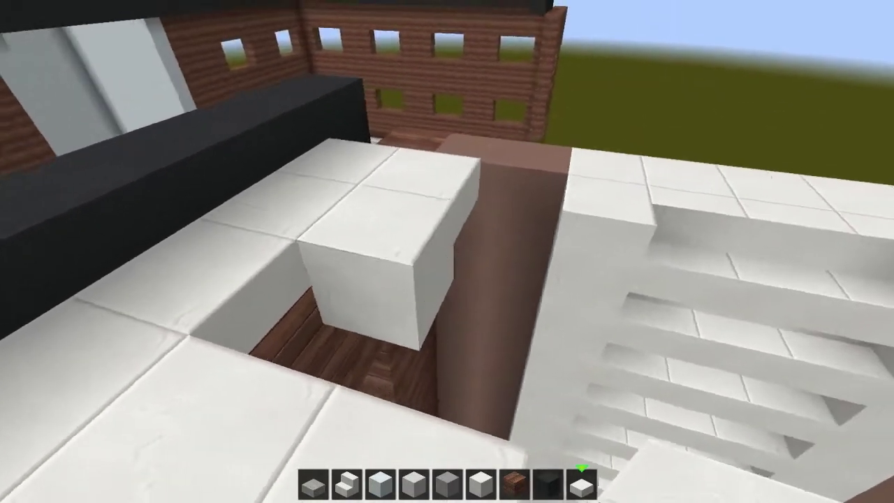
{"action": "left_click", "coordinate": [447, 252]}
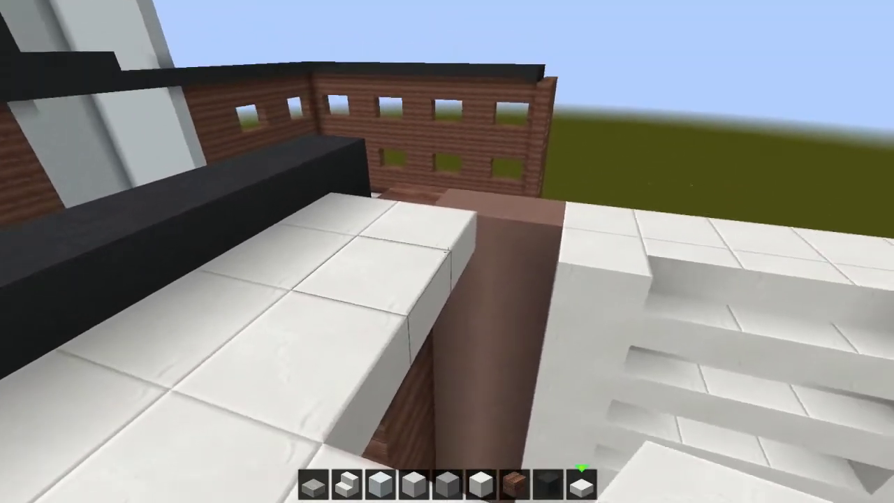
{"action": "right_click", "coordinate": [448, 252]}
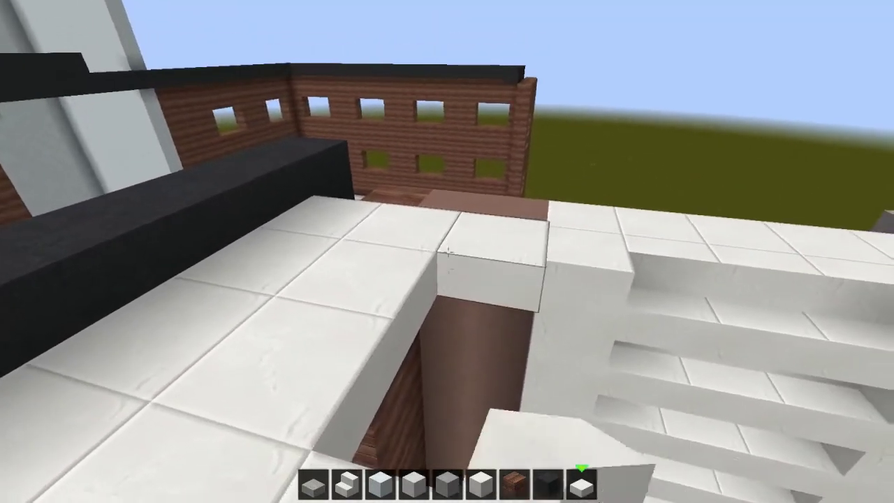
{"action": "right_click", "coordinate": [447, 252]}
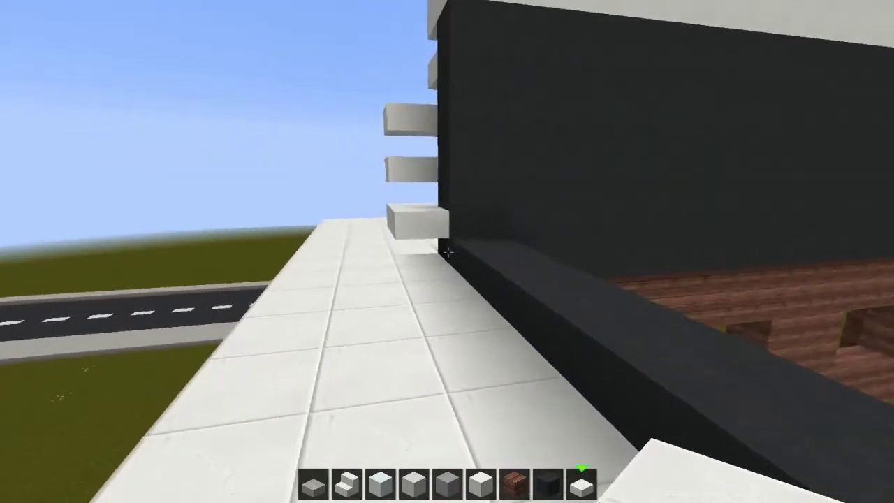
{"action": "key", "text": "w"}
{"action": "key", "text": "w"}
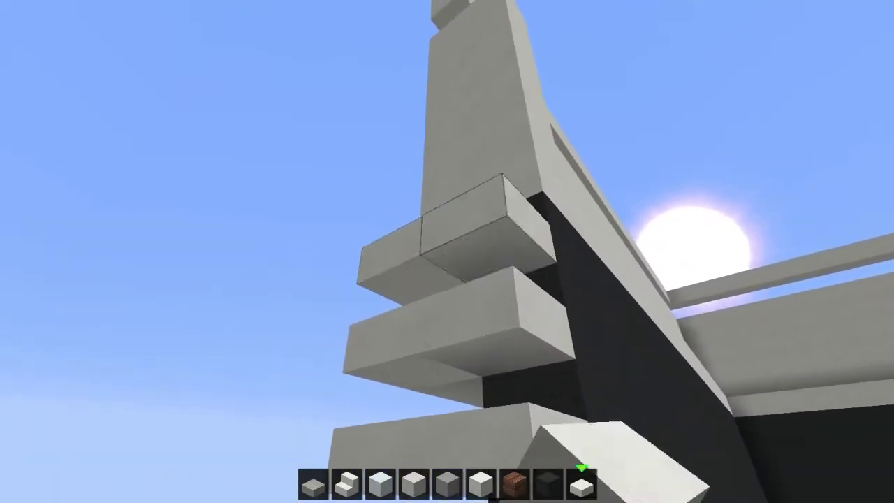
Select gray wool from hotbar slot 8 and move to overlook the courtyard
{"action": "key", "text": "w"}
{"action": "key", "text": "w"}
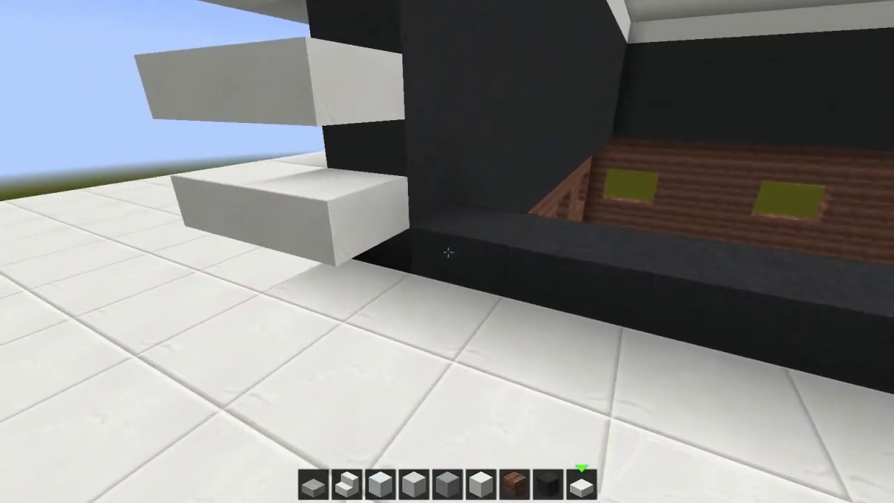
{"action": "key", "text": "8"}
{"action": "key", "text": "w"}
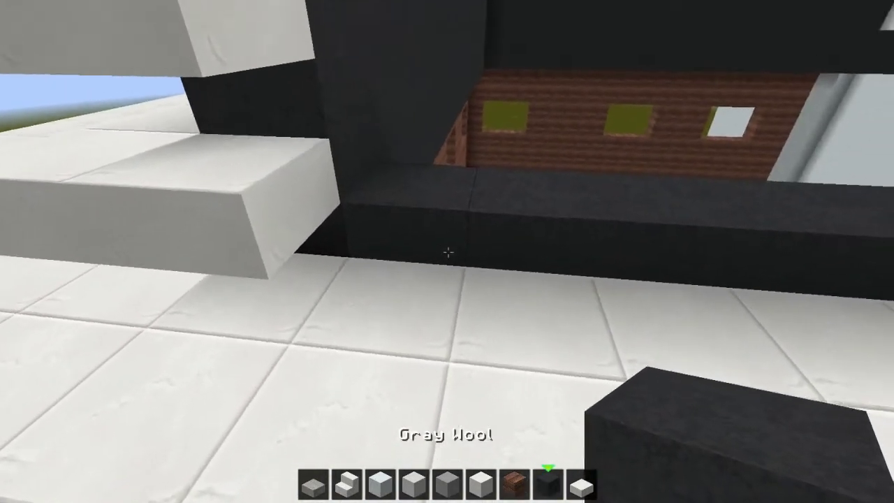
{"action": "key", "text": "w"}
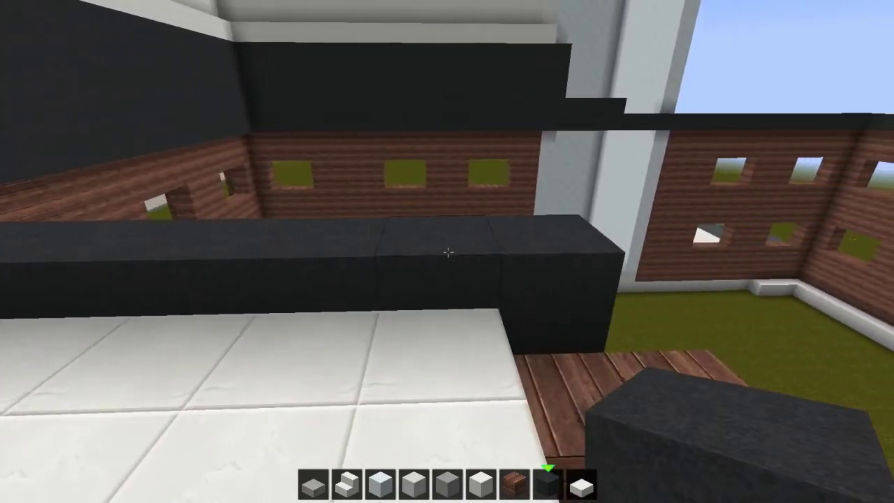
{"action": "key", "text": "w"}
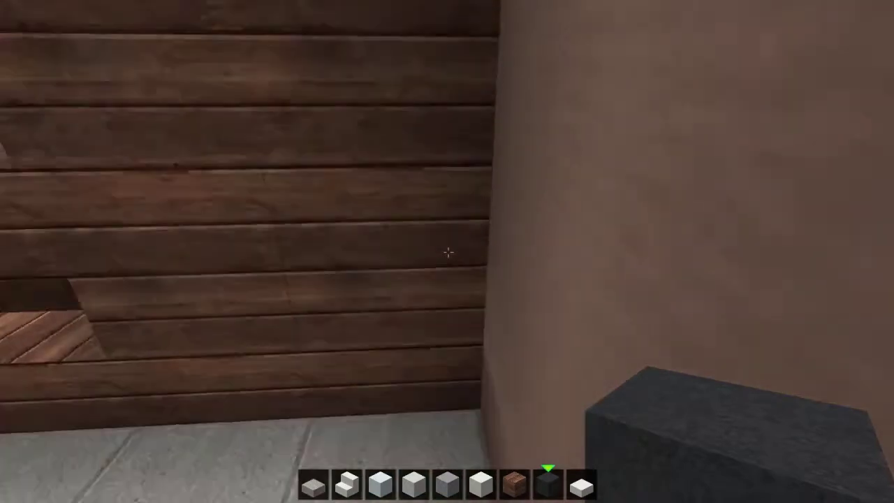
{"action": "key", "text": "w"}
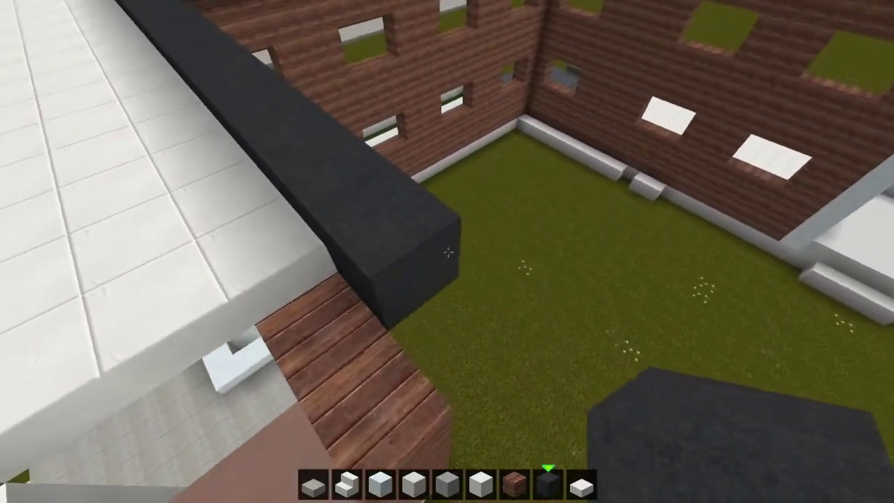
Extend the dark beam over the courtyard, breaking and replacing its misplaced end block
{"action": "right_click", "coordinate": [447, 252]}
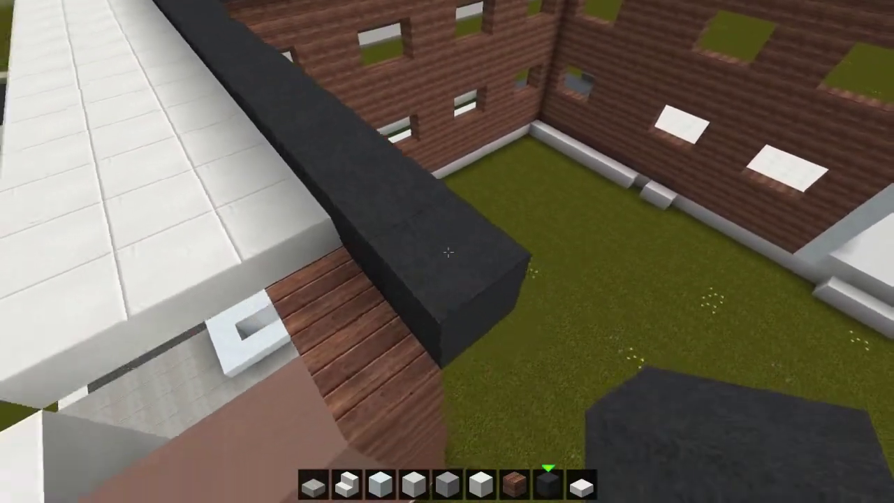
{"action": "key", "text": "w"}
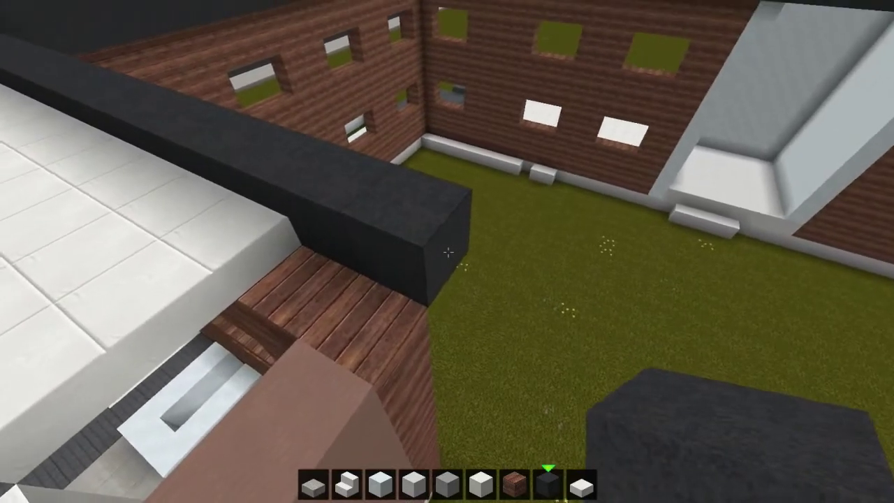
{"action": "right_click", "coordinate": [447, 251]}
{"action": "left_click", "coordinate": [447, 252]}
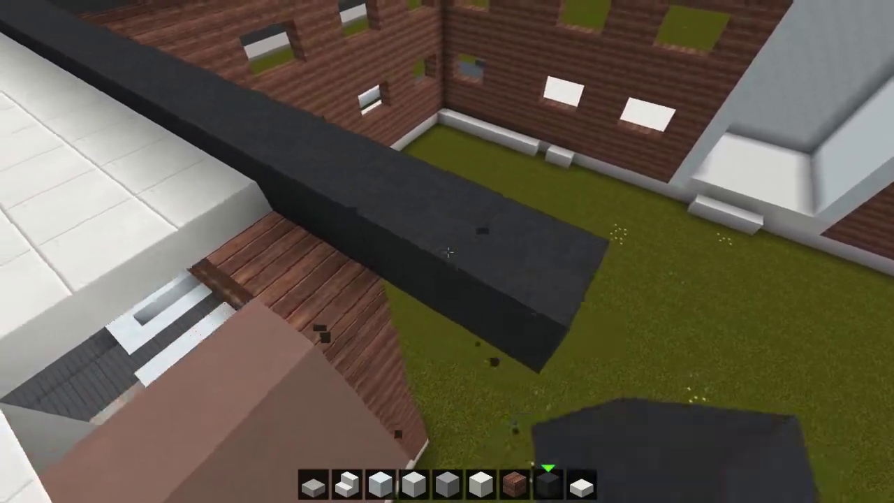
{"action": "key", "text": "w"}
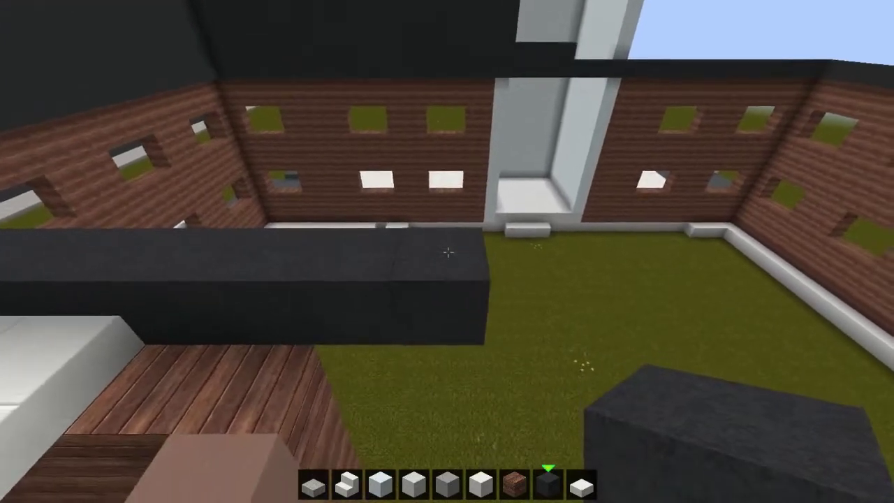
{"action": "left_click", "coordinate": [447, 252]}
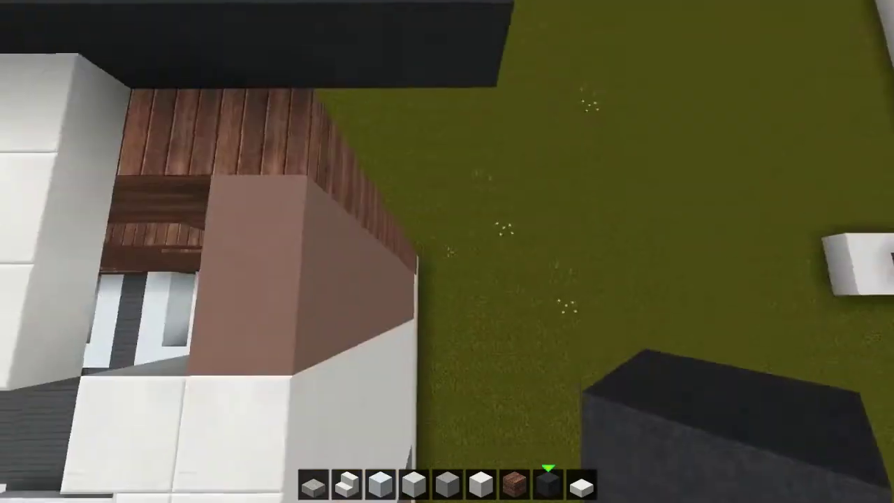
{"action": "right_click", "coordinate": [448, 252]}
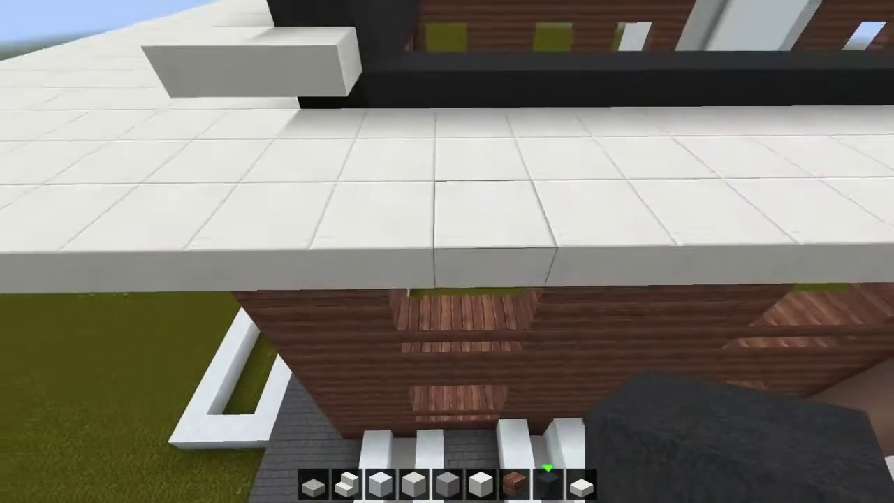
{"action": "scroll", "coordinate": [447, 252], "scroll_direction": "up", "scroll_amount": 5}
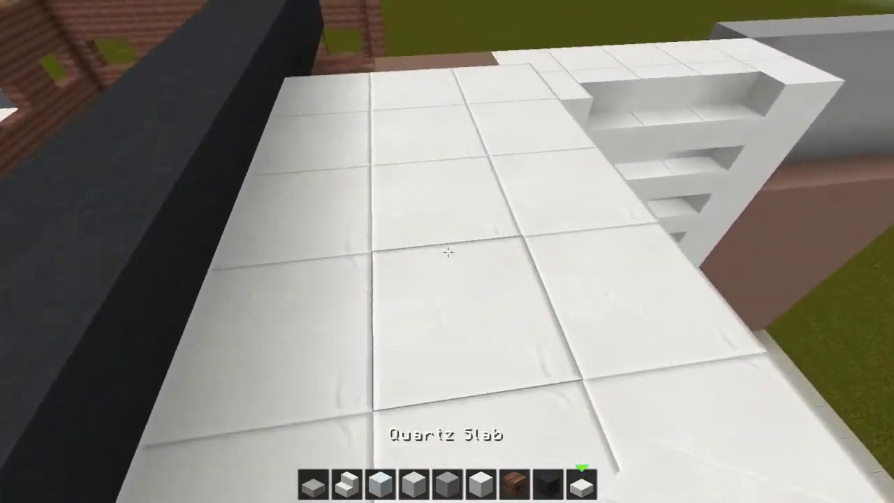
{"action": "scroll", "coordinate": [447, 251], "scroll_direction": "down", "scroll_amount": 3}
{"action": "scroll", "coordinate": [447, 251], "scroll_direction": "down", "scroll_amount": 3}
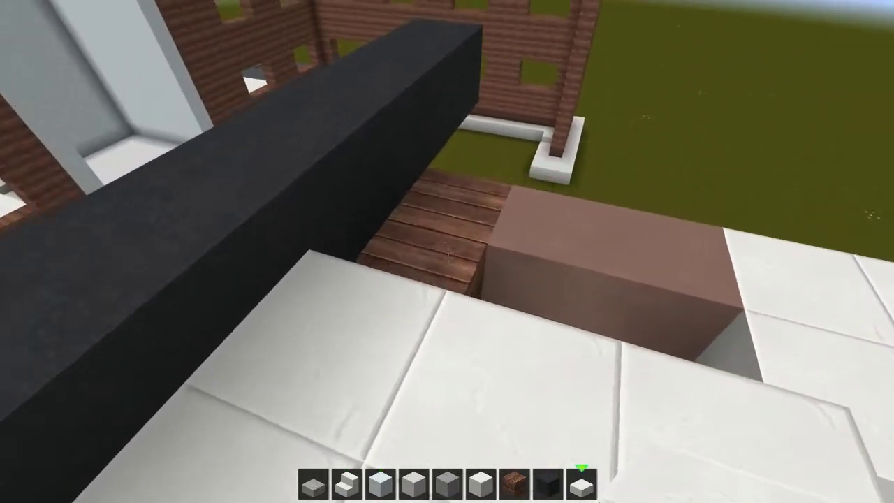
Cap the ledge edge with a quartz slab and replace the protruding gray block with wall
{"action": "right_click", "coordinate": [447, 251]}
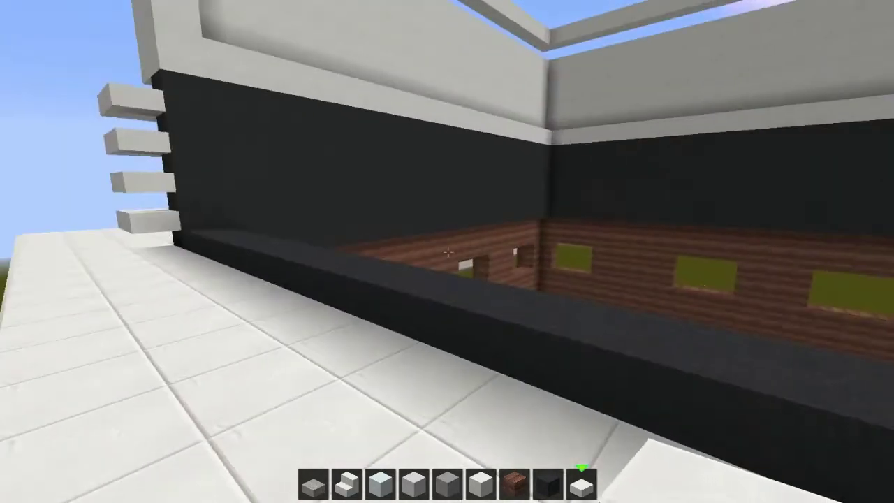
{"action": "scroll", "coordinate": [447, 252], "scroll_direction": "up", "scroll_amount": 1}
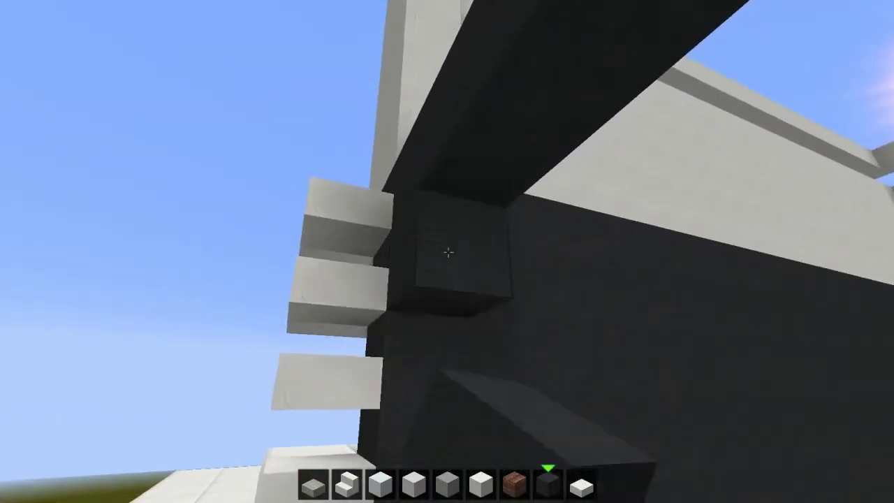
{"action": "left_click", "coordinate": [447, 251]}
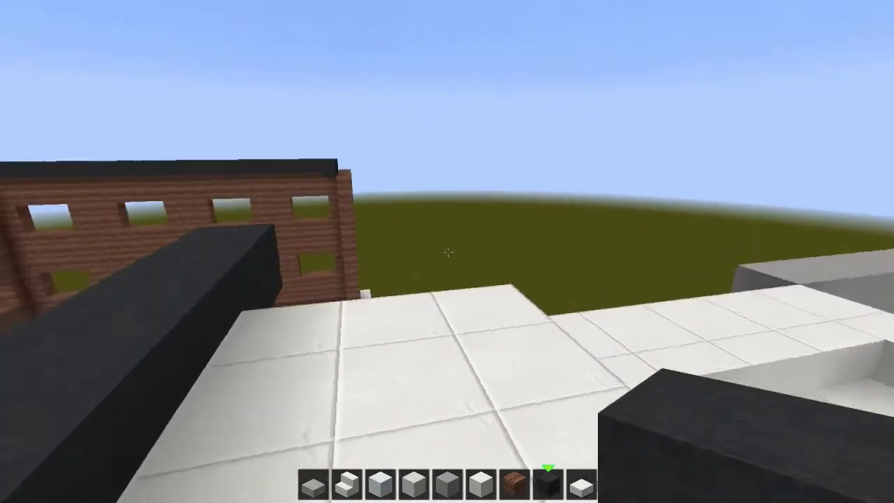
{"action": "right_click", "coordinate": [448, 251]}
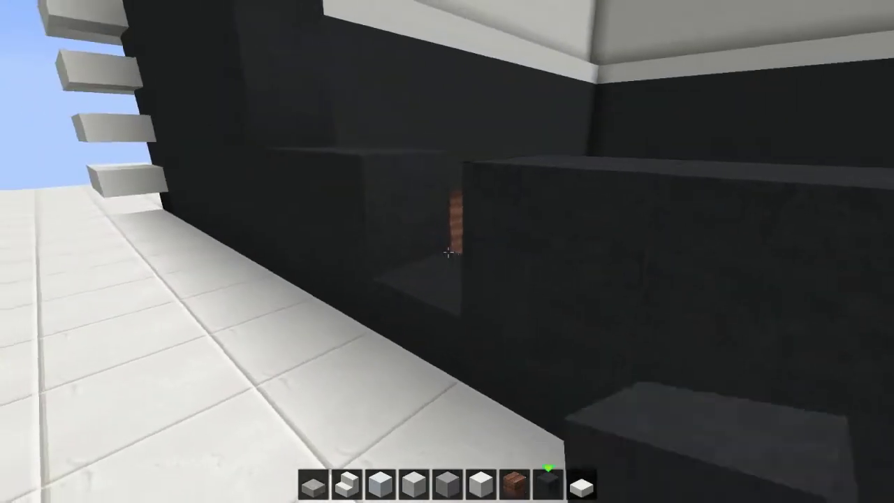
Fill the gap between beam and black wall and stack more black blocks, removing one
{"action": "right_click", "coordinate": [447, 251]}
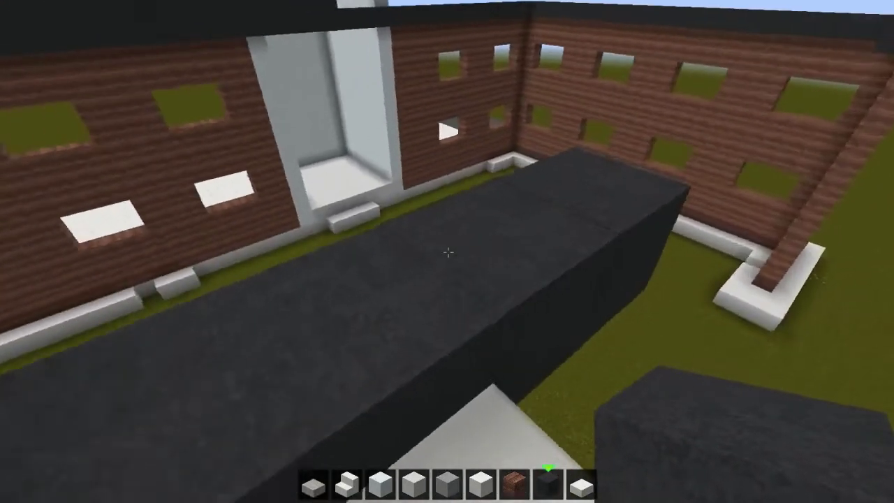
{"action": "right_click", "coordinate": [447, 251]}
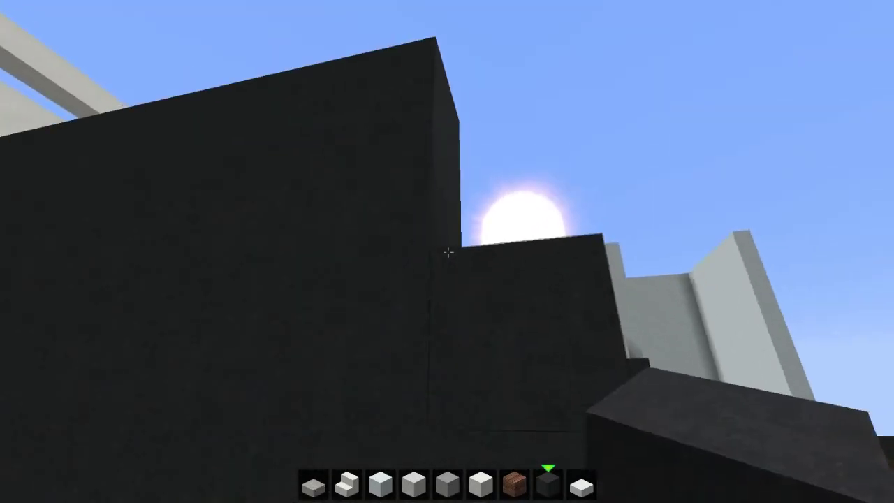
{"action": "left_click", "coordinate": [447, 252]}
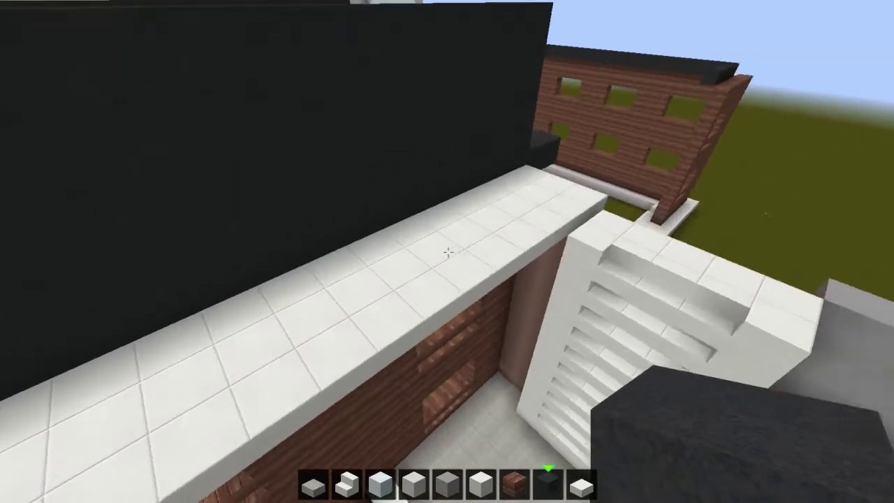
{"action": "scroll", "coordinate": [447, 251], "scroll_direction": "up", "scroll_amount": 5}
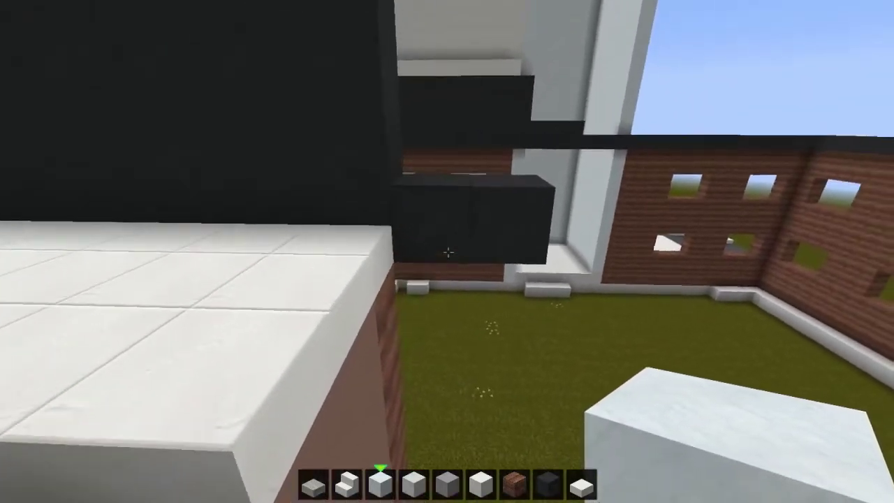
Extend the white ledge with three snow blocks and add two gray wool blocks alongside
{"action": "right_click", "coordinate": [447, 251]}
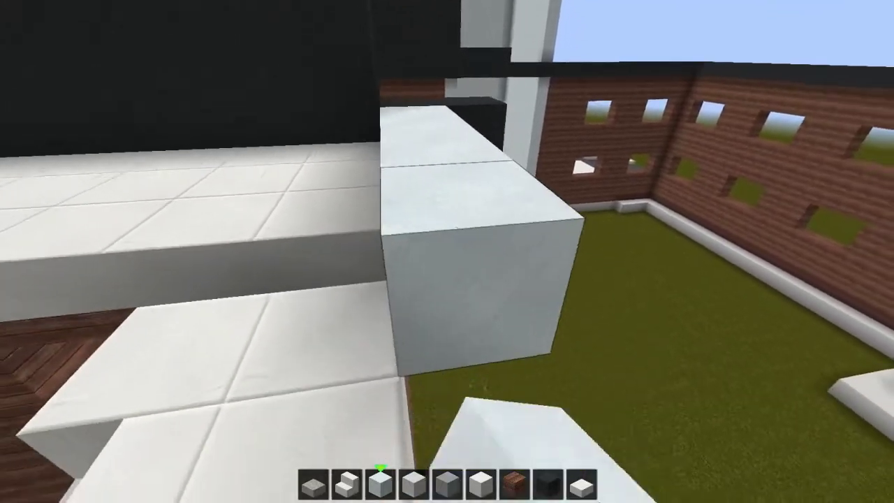
{"action": "right_click", "coordinate": [447, 252]}
{"action": "right_click", "coordinate": [447, 251]}
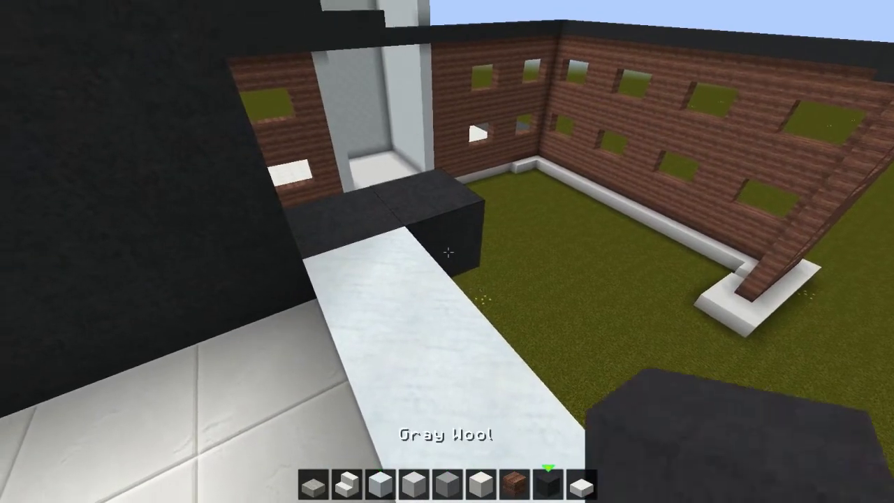
{"action": "right_click", "coordinate": [447, 251]}
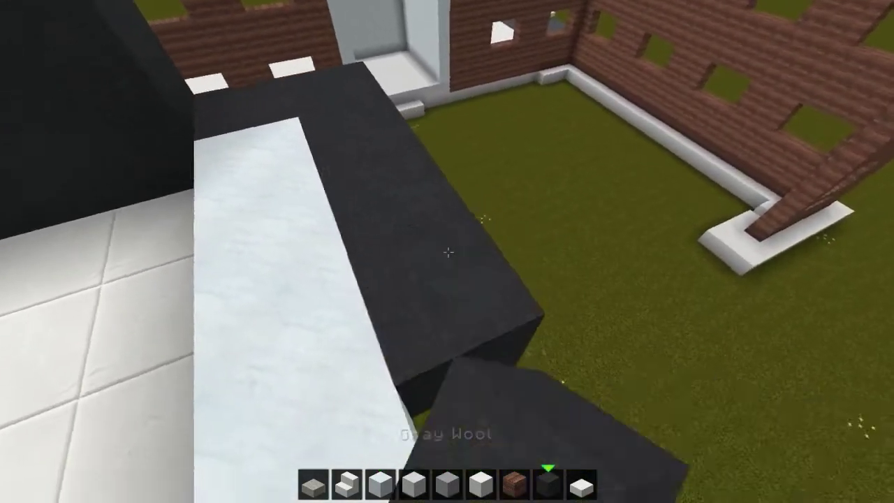
{"action": "right_click", "coordinate": [448, 251]}
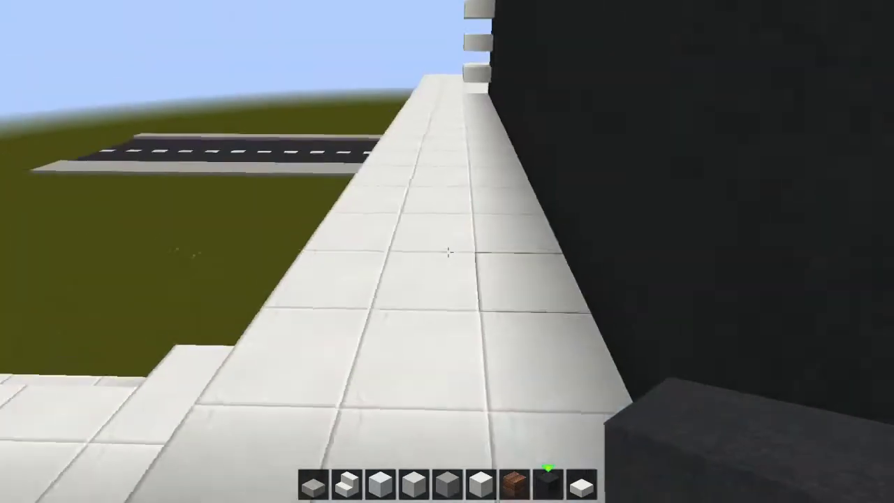
With hotbar slot 1, attach quartz slabs to the black wall, breaking two misplaced pieces
{"action": "key", "text": "1"}
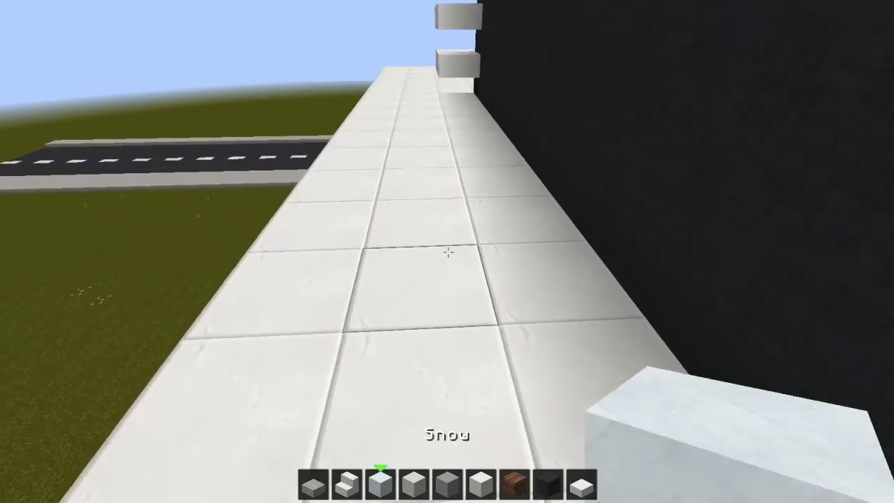
{"action": "scroll", "coordinate": [448, 252], "scroll_direction": "down", "scroll_amount": 1}
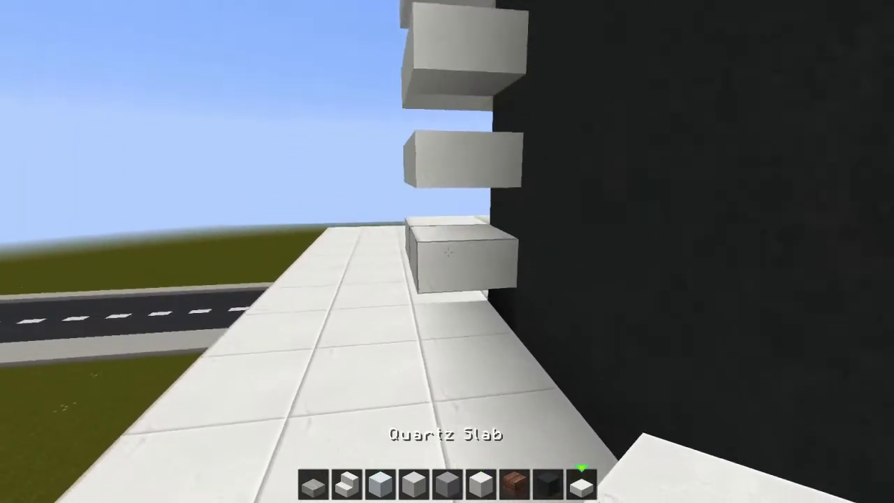
{"action": "right_click", "coordinate": [447, 251]}
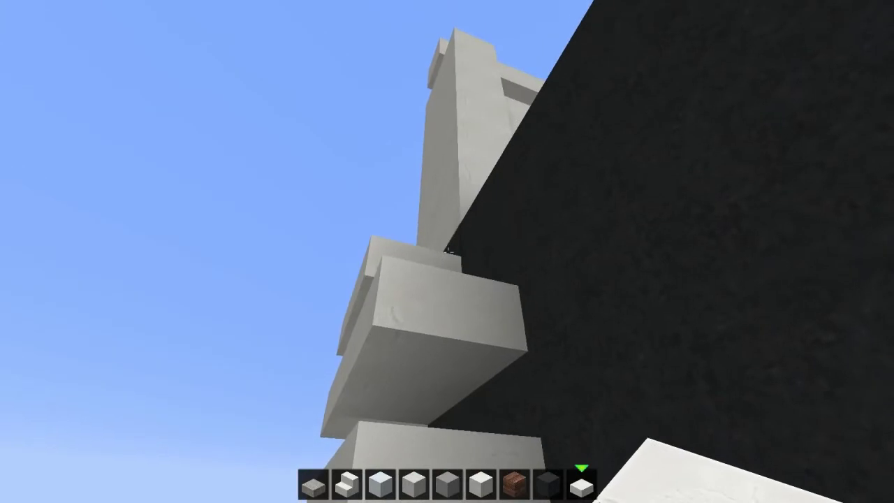
{"action": "right_click", "coordinate": [447, 252]}
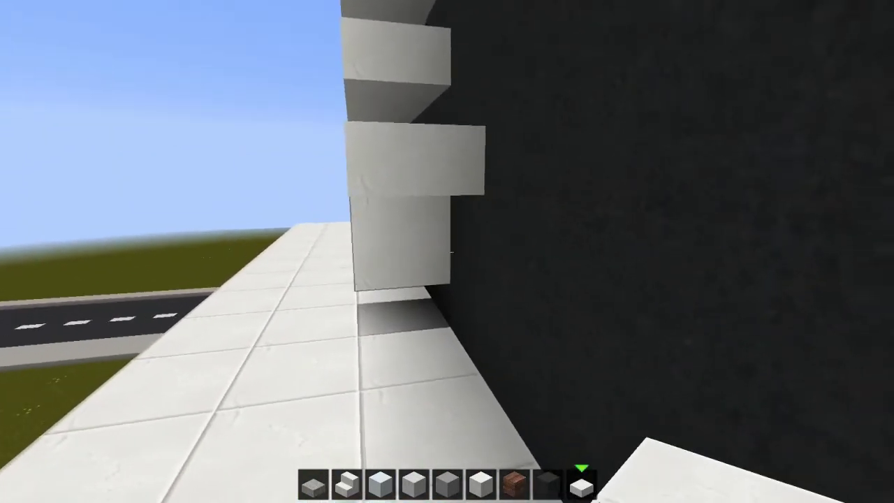
{"action": "left_click", "coordinate": [448, 251]}
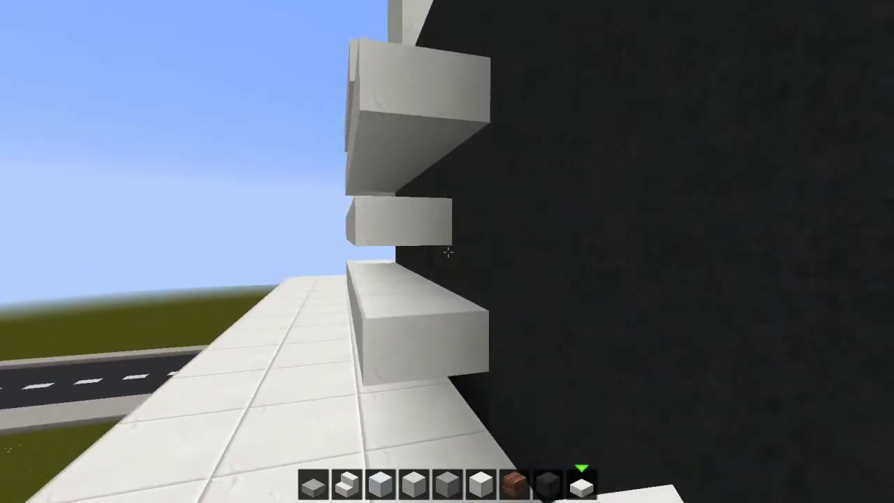
{"action": "left_click", "coordinate": [447, 251]}
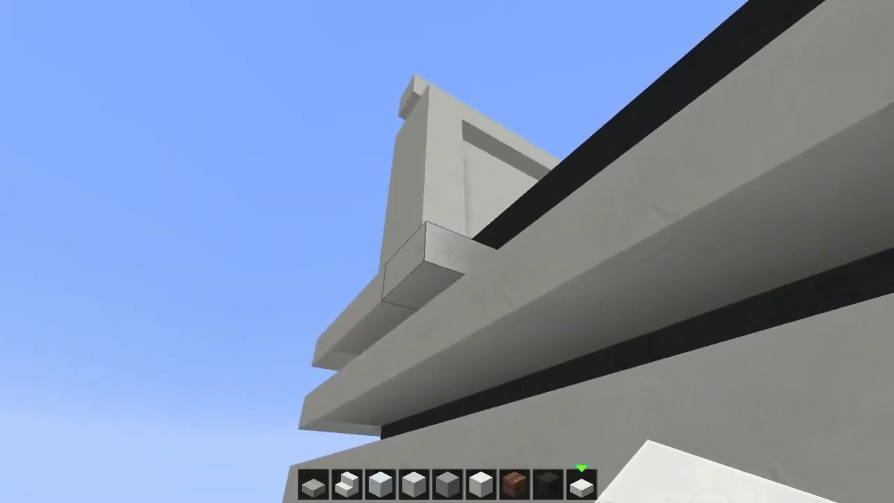
{"action": "right_click", "coordinate": [447, 252]}
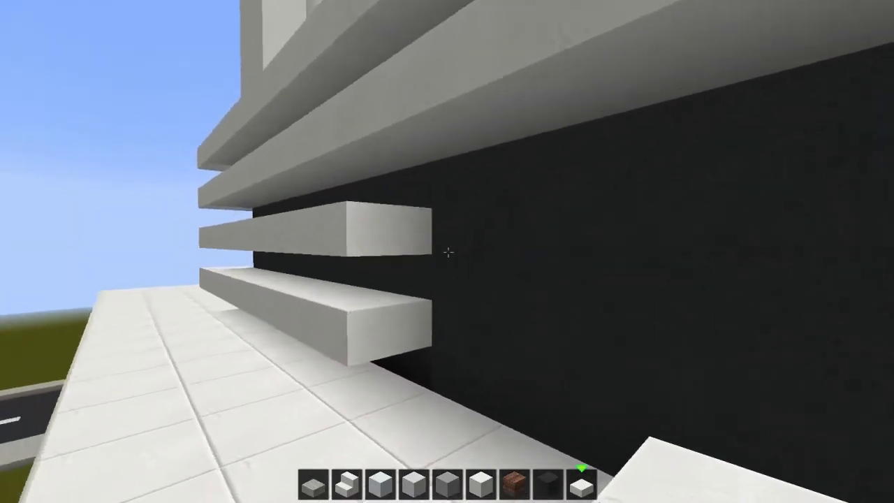
Extend the quartz slab row along the wall and start another quartz band
{"action": "right_click", "coordinate": [447, 251]}
{"action": "right_click", "coordinate": [447, 252]}
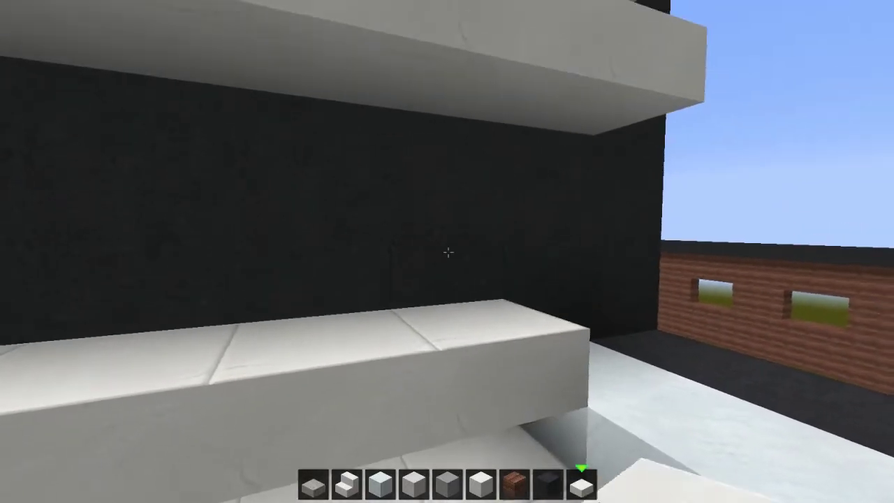
{"action": "right_click", "coordinate": [447, 251]}
{"action": "right_click", "coordinate": [447, 251]}
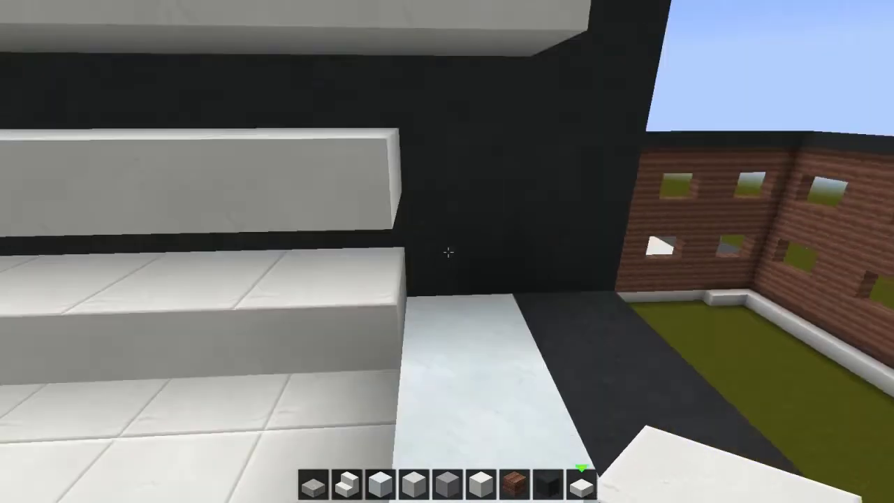
Add a quartz block to the step row and swap the wall-end white block for quartz
{"action": "right_click", "coordinate": [447, 252]}
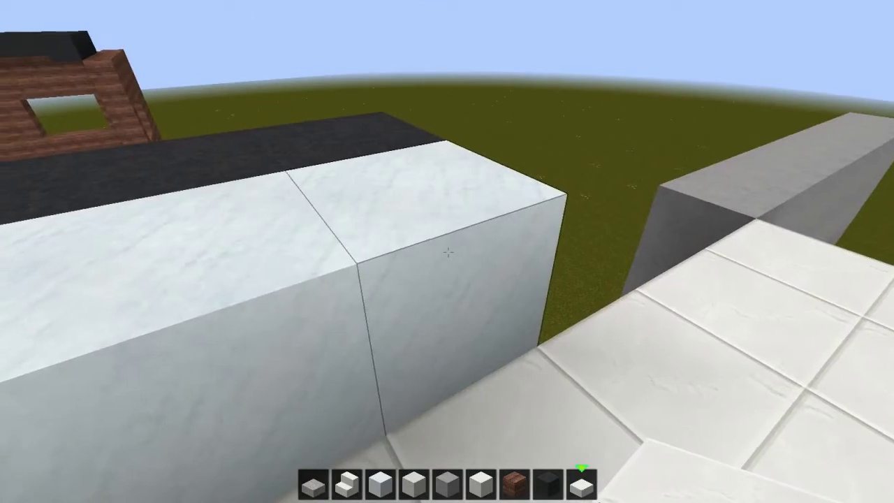
{"action": "left_click", "coordinate": [448, 251]}
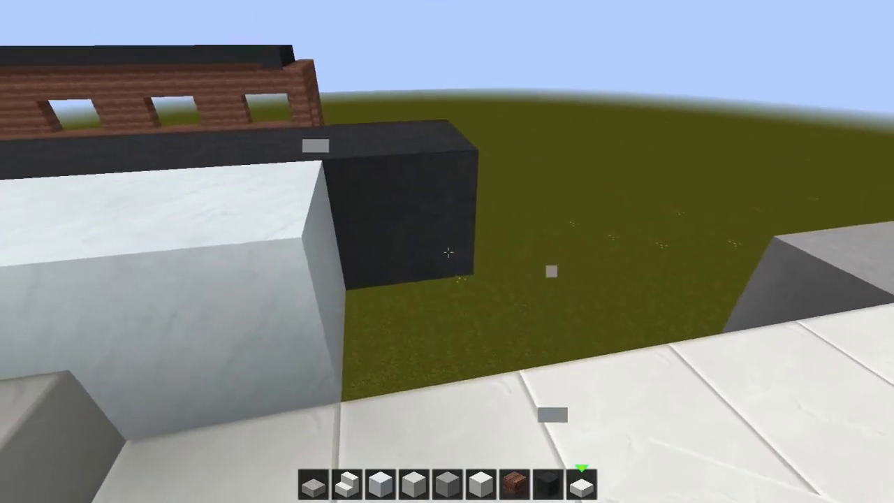
{"action": "scroll", "coordinate": [447, 251], "scroll_direction": "down", "scroll_amount": 1}
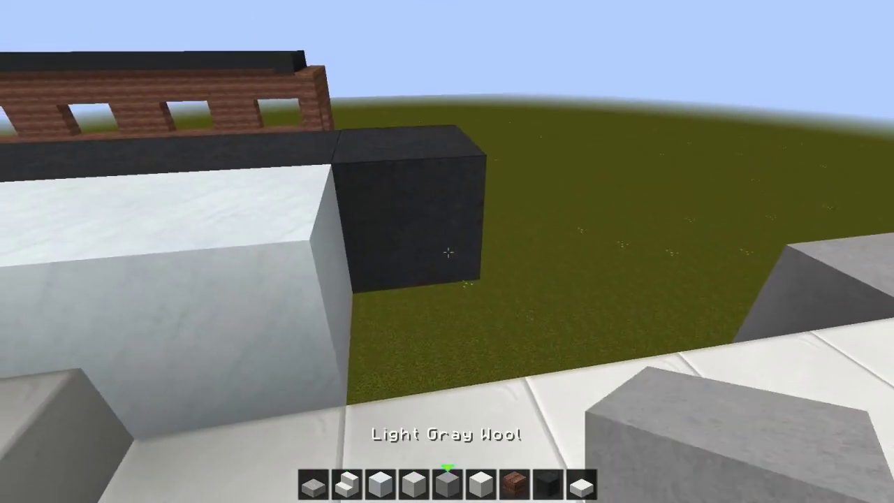
{"action": "right_click", "coordinate": [447, 252]}
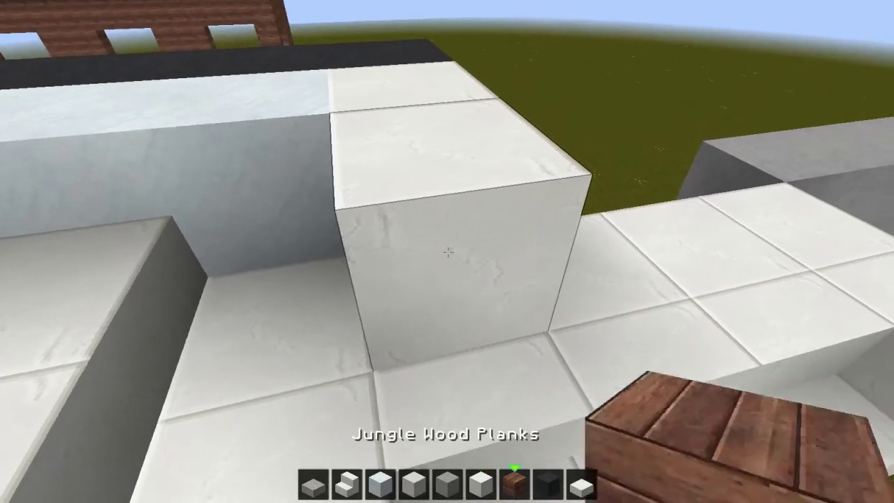
{"action": "scroll", "coordinate": [448, 252], "scroll_direction": "up", "scroll_amount": 1}
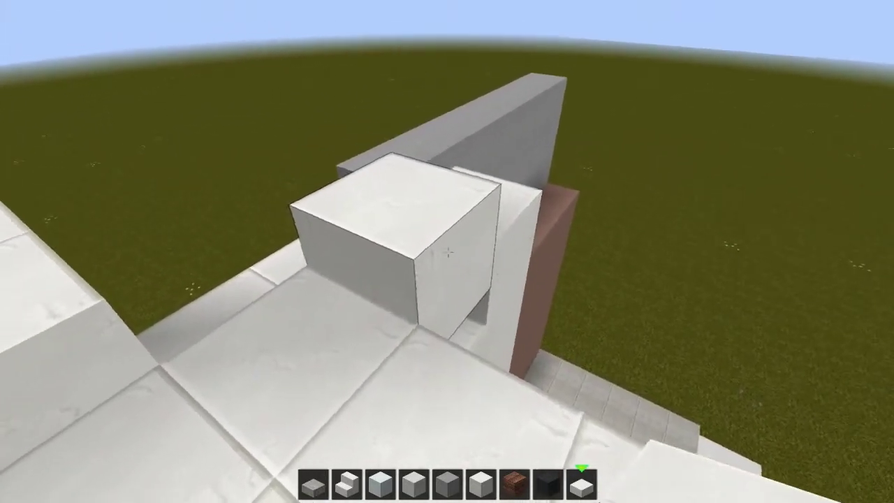
Remove the raised quartz block and widen the platform with new white blocks
{"action": "left_click", "coordinate": [447, 251]}
{"action": "right_click", "coordinate": [447, 252]}
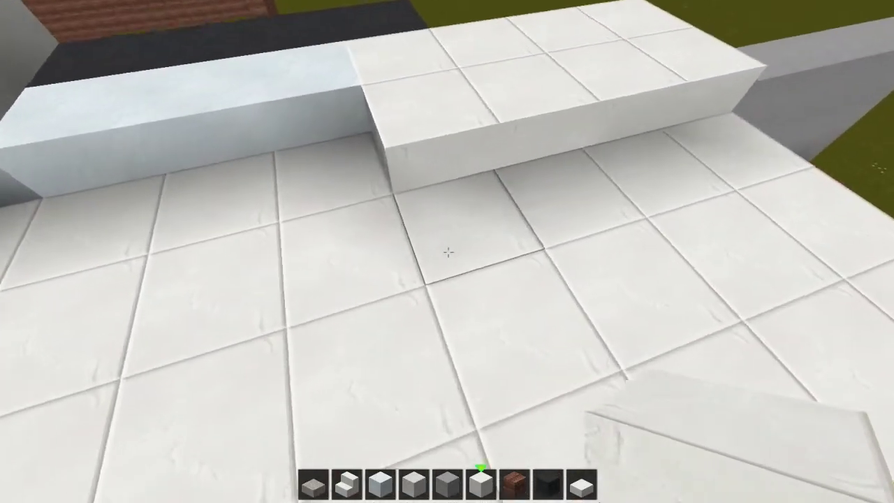
{"action": "right_click", "coordinate": [447, 253]}
Break the extra white blocks to level the platform, then top it with a quartz block
{"action": "left_click", "coordinate": [447, 253]}
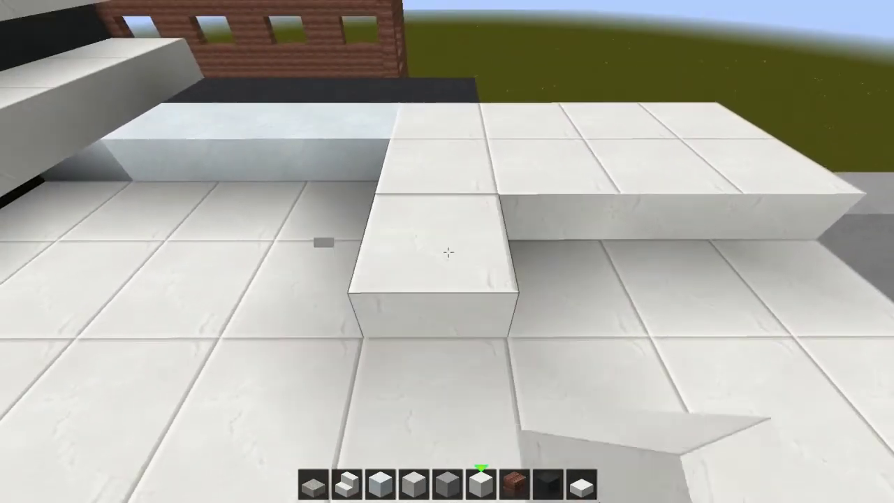
{"action": "left_click", "coordinate": [448, 253]}
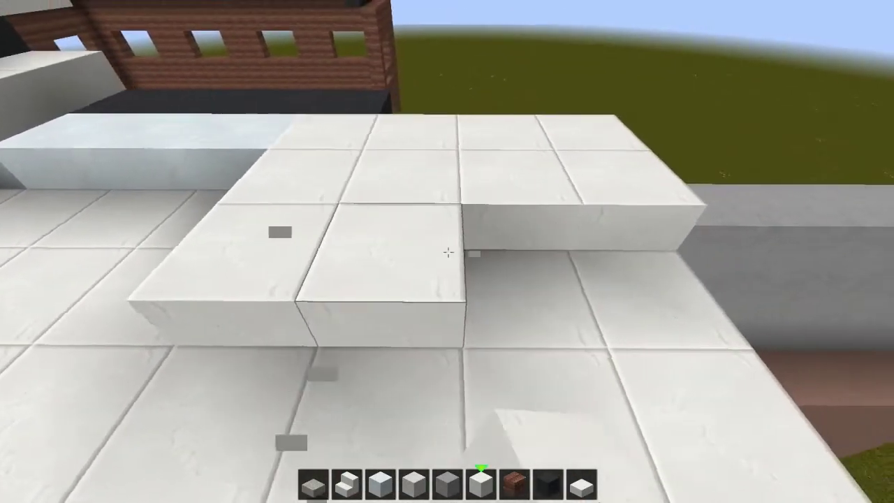
{"action": "left_click", "coordinate": [447, 252]}
{"action": "left_click", "coordinate": [447, 252]}
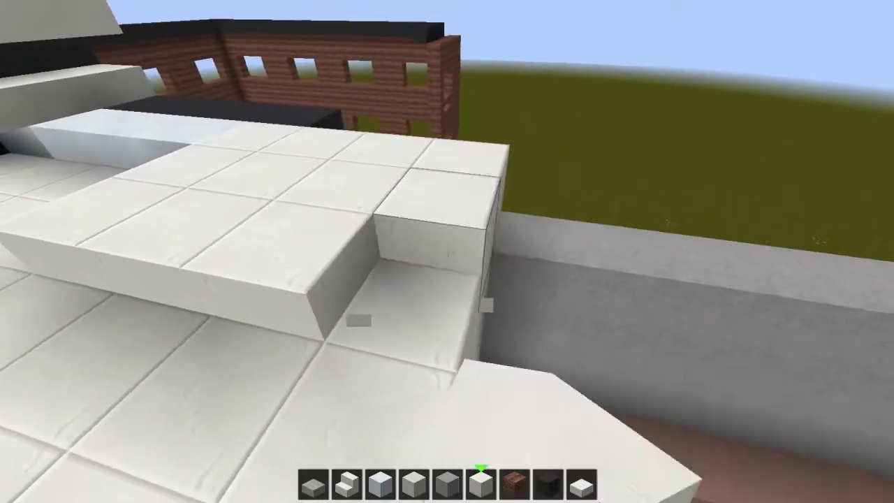
{"action": "left_click", "coordinate": [447, 251]}
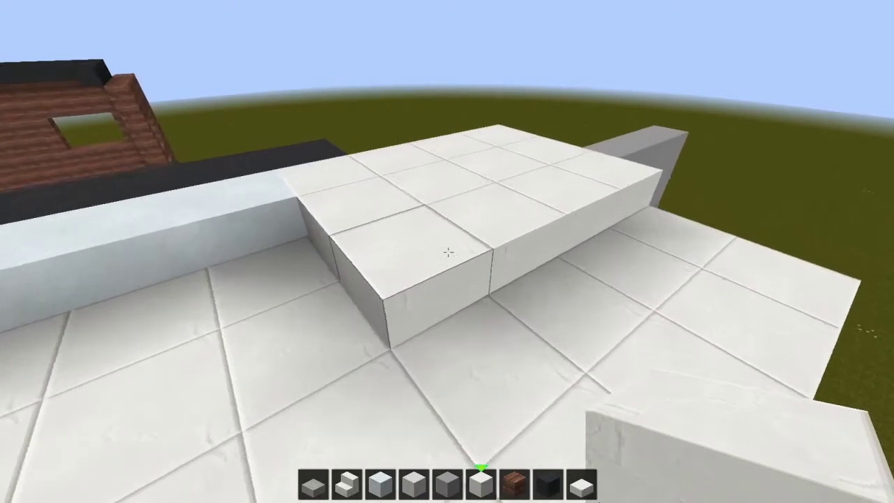
{"action": "right_click", "coordinate": [448, 252]}
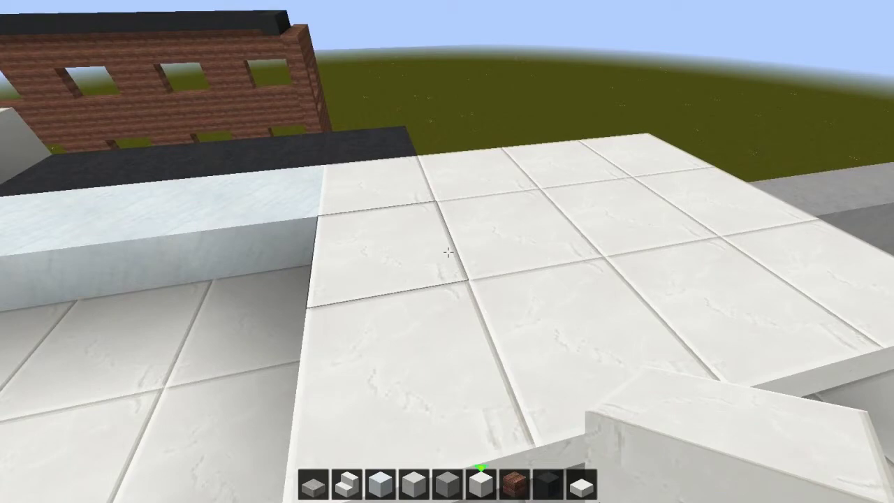
Stack a quartz column on the platform and add quartz blocks beside it as a step
{"action": "key", "text": "2"}
{"action": "key", "text": "q"}
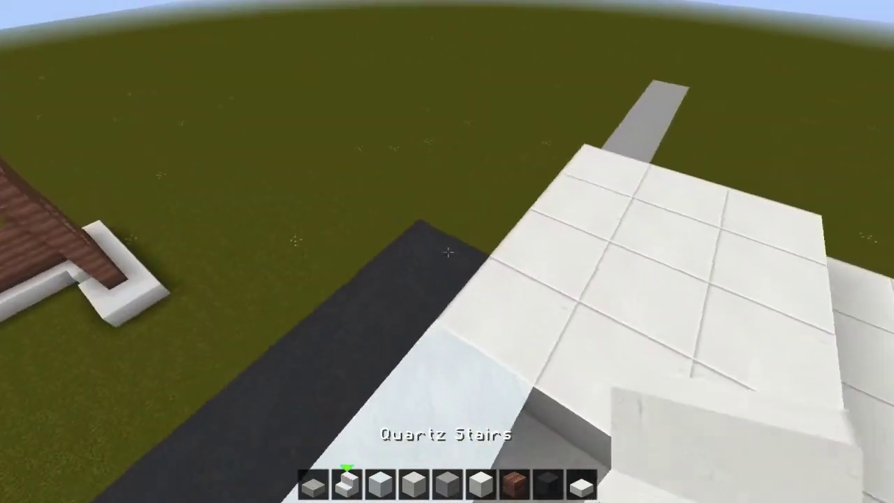
{"action": "scroll", "coordinate": [447, 251], "scroll_direction": "down", "scroll_amount": 2}
{"action": "scroll", "coordinate": [447, 252], "scroll_direction": "down", "scroll_amount": 2}
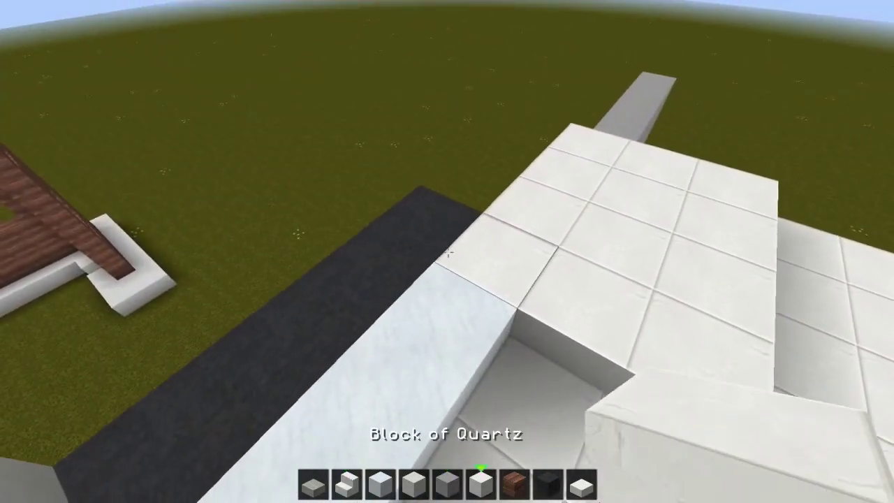
{"action": "right_click", "coordinate": [448, 251]}
{"action": "right_click", "coordinate": [447, 251]}
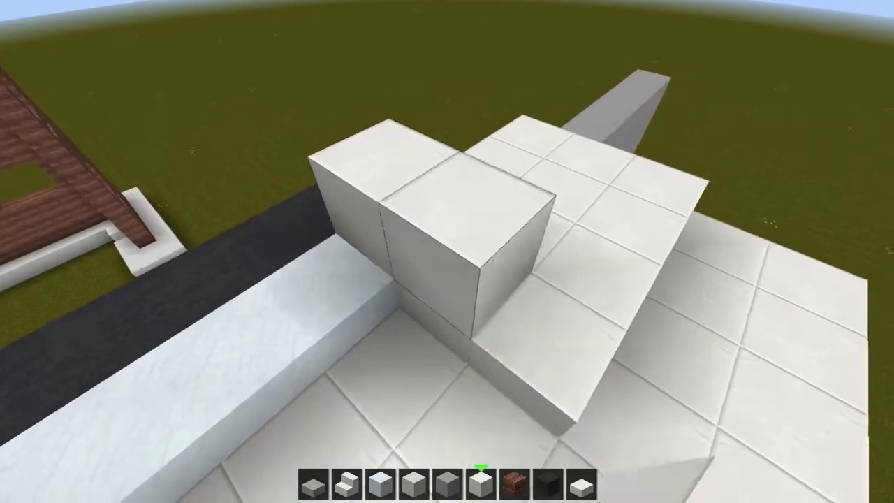
{"action": "right_click", "coordinate": [447, 252]}
{"action": "right_click", "coordinate": [447, 251]}
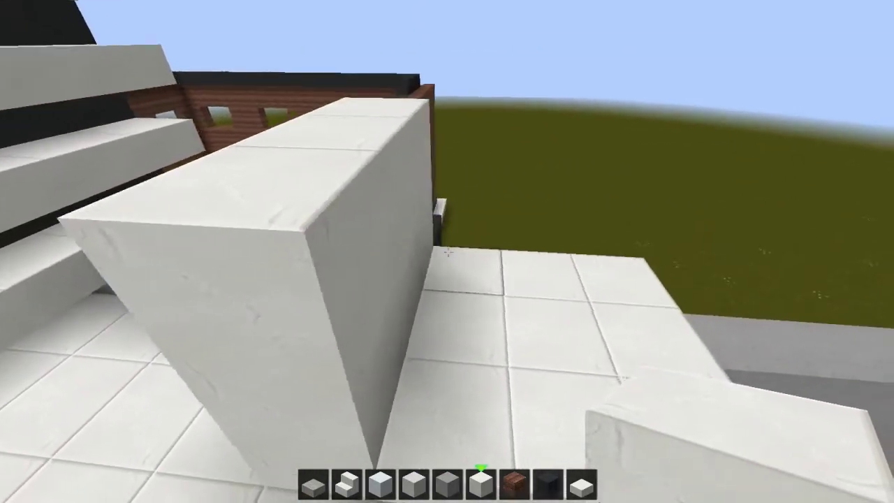
{"action": "right_click", "coordinate": [447, 251]}
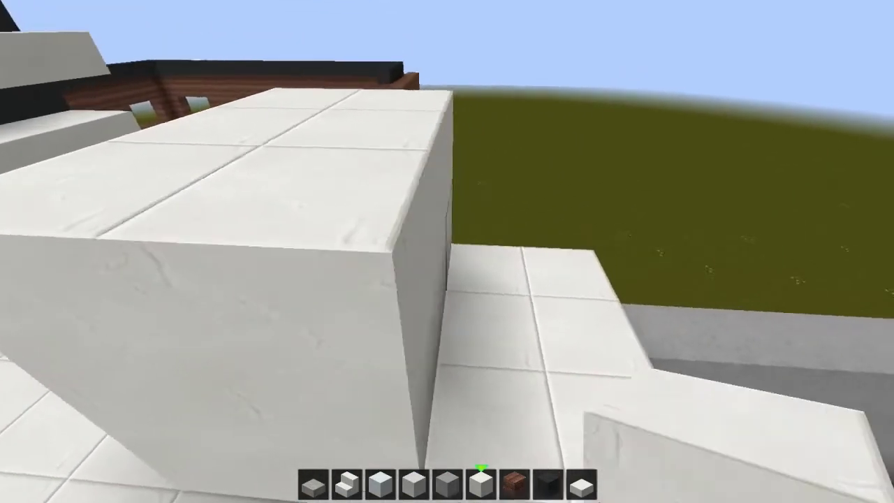
{"action": "right_click", "coordinate": [447, 251]}
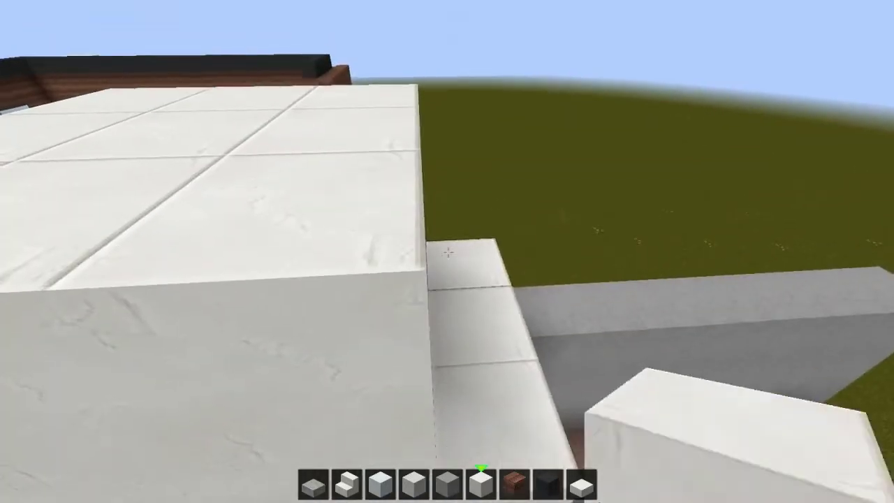
{"action": "right_click", "coordinate": [447, 252]}
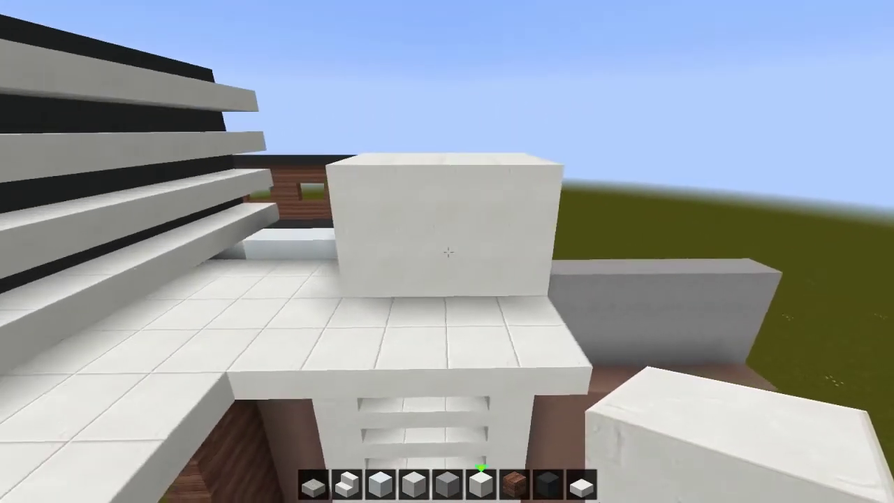
{"action": "scroll", "coordinate": [448, 252], "scroll_direction": "down", "scroll_amount": 1}
{"action": "scroll", "coordinate": [447, 252], "scroll_direction": "up", "scroll_amount": 2}
{"action": "scroll", "coordinate": [447, 251], "scroll_direction": "up", "scroll_amount": 1}
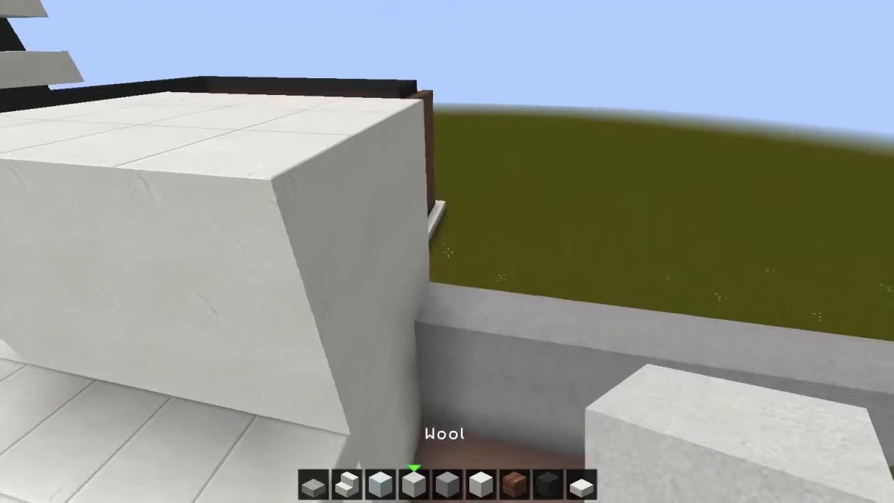
Lay a three-block snow row on the gray wall and stack a two-block snow column
{"action": "right_click", "coordinate": [447, 252]}
{"action": "left_click", "coordinate": [447, 251]}
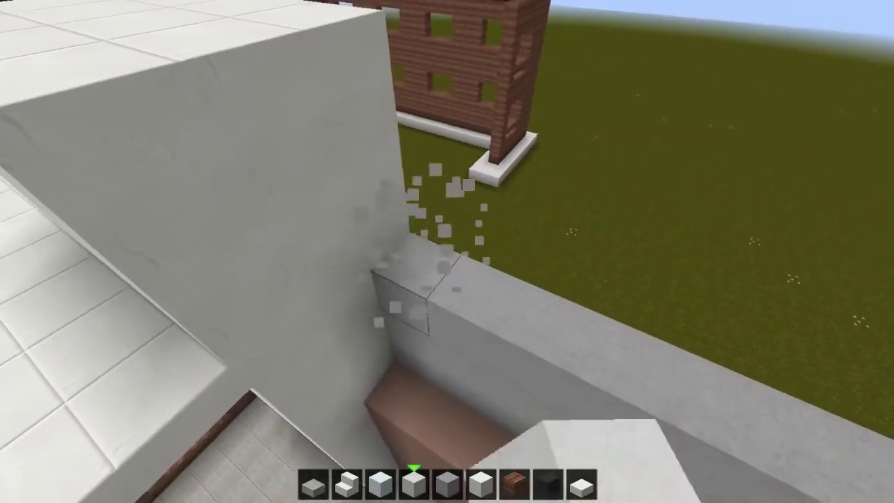
{"action": "scroll", "coordinate": [447, 252], "scroll_direction": "down", "scroll_amount": 1}
{"action": "scroll", "coordinate": [447, 252], "scroll_direction": "up", "scroll_amount": 2}
{"action": "scroll", "coordinate": [447, 251], "scroll_direction": "up", "scroll_amount": 1}
{"action": "right_click", "coordinate": [447, 251]}
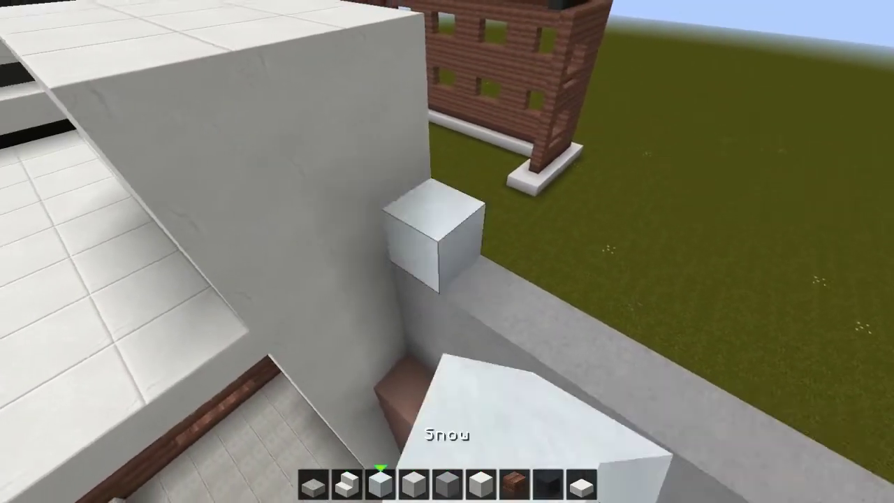
{"action": "right_click", "coordinate": [447, 251]}
{"action": "right_click", "coordinate": [447, 252]}
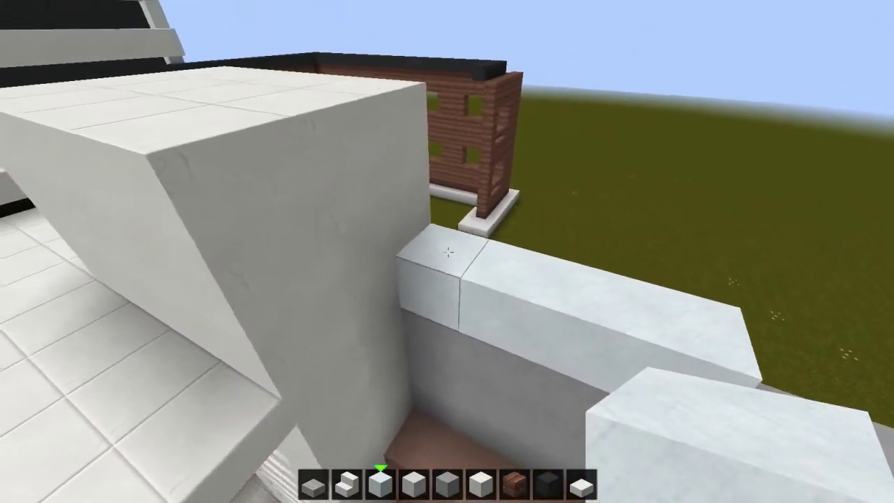
{"action": "right_click", "coordinate": [447, 251]}
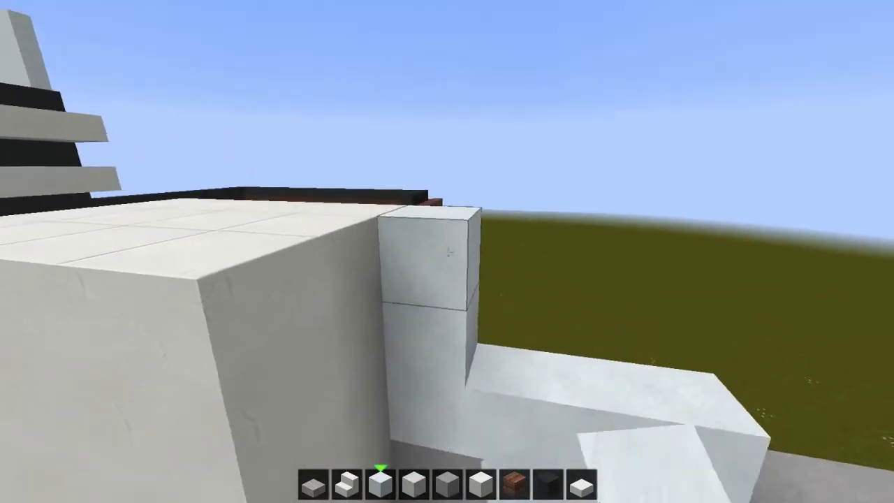
{"action": "right_click", "coordinate": [447, 252]}
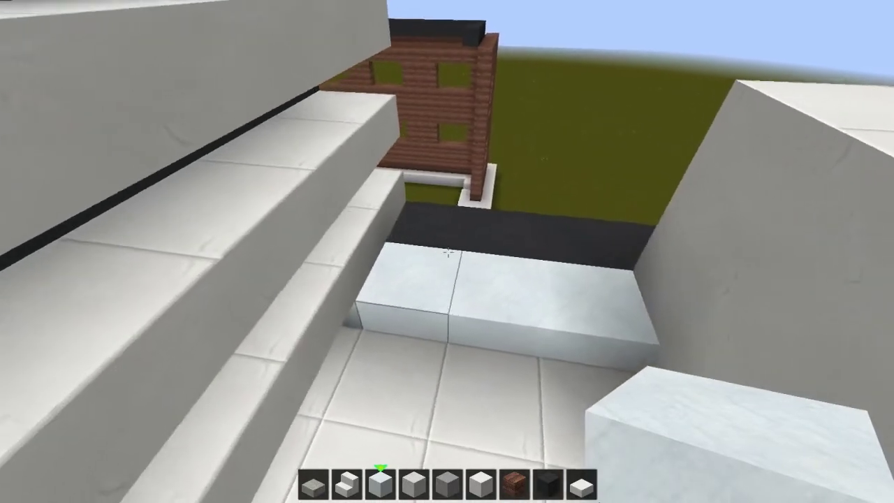
{"action": "right_click", "coordinate": [447, 251]}
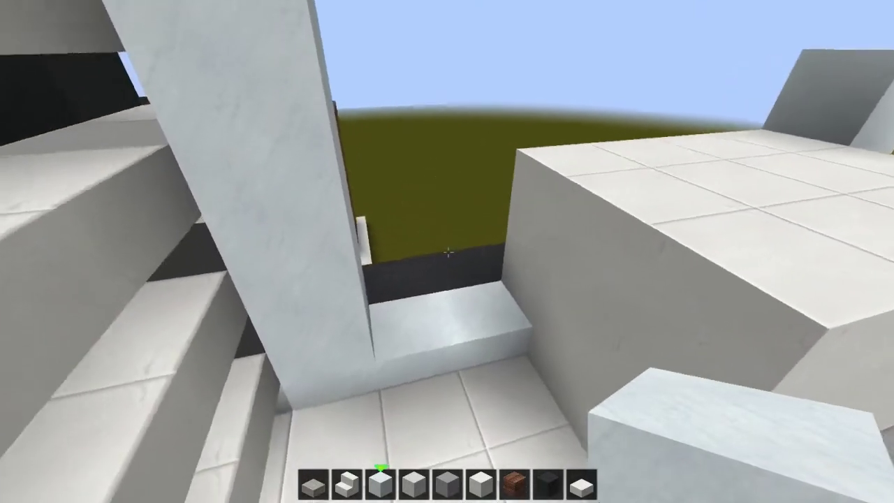
{"action": "scroll", "coordinate": [447, 252], "scroll_direction": "up", "scroll_amount": 1}
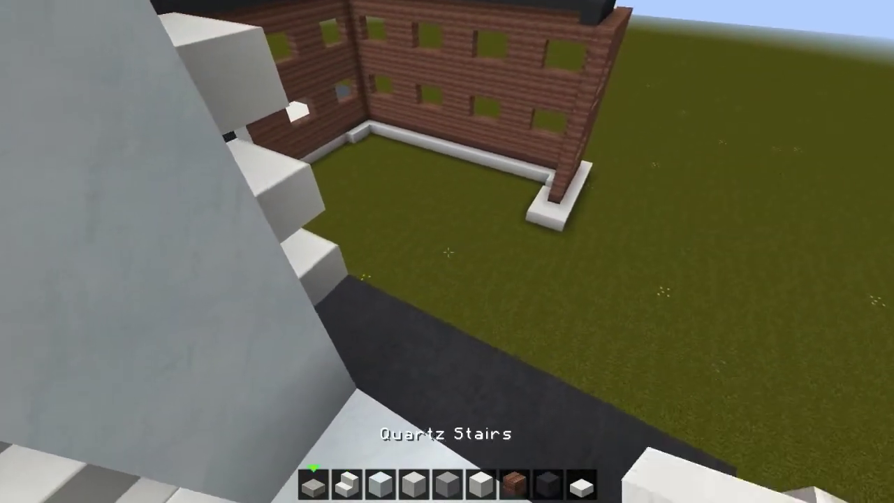
{"action": "scroll", "coordinate": [447, 251], "scroll_direction": "up", "scroll_amount": 1}
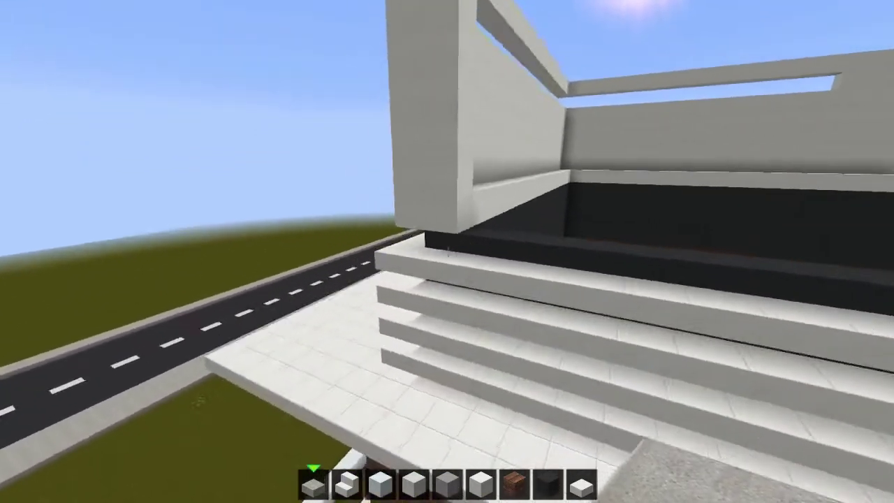
{"action": "scroll", "coordinate": [447, 251], "scroll_direction": "down", "scroll_amount": 2}
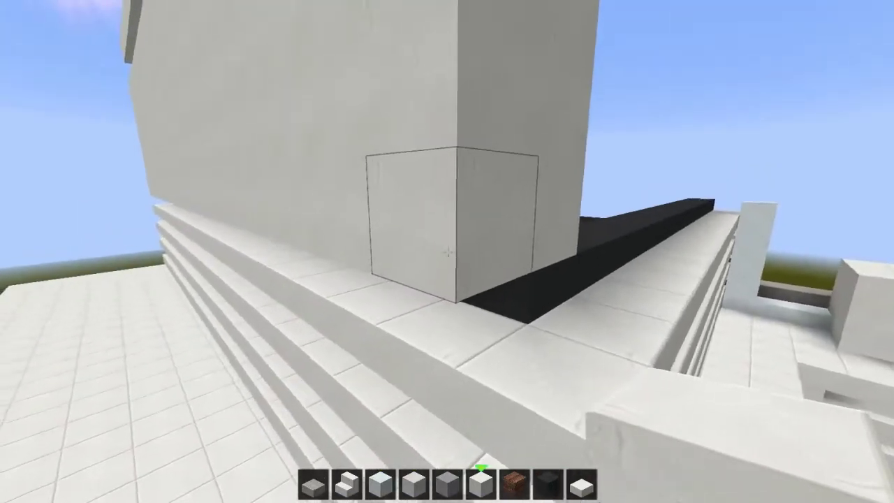
Stack quartz blocks jutting from the corner pillar's side, removing the white beam's end block
{"action": "right_click", "coordinate": [448, 252]}
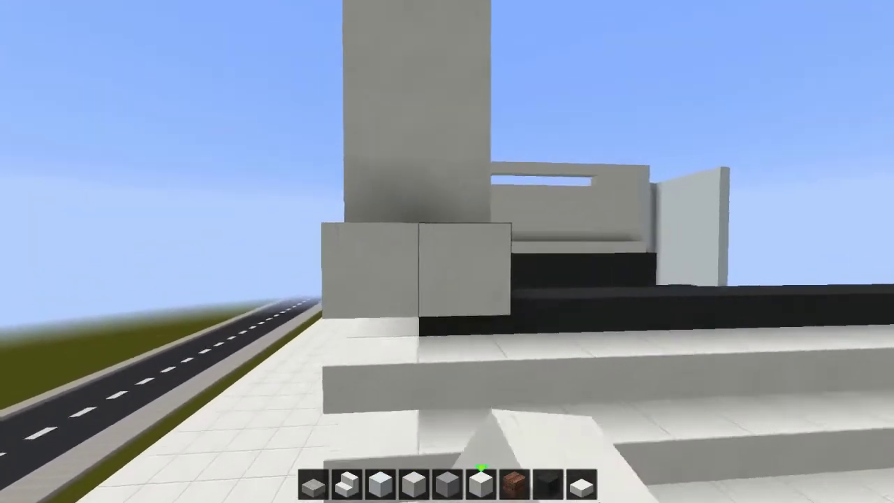
{"action": "right_click", "coordinate": [447, 252]}
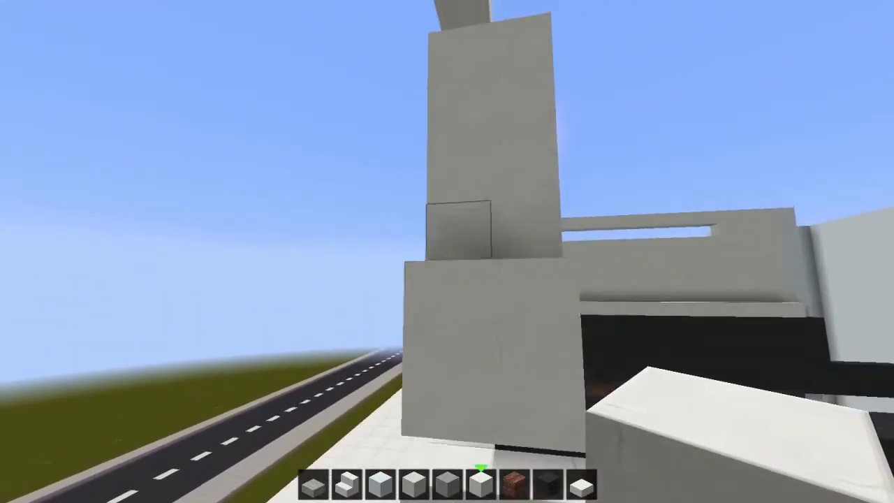
{"action": "right_click", "coordinate": [448, 252]}
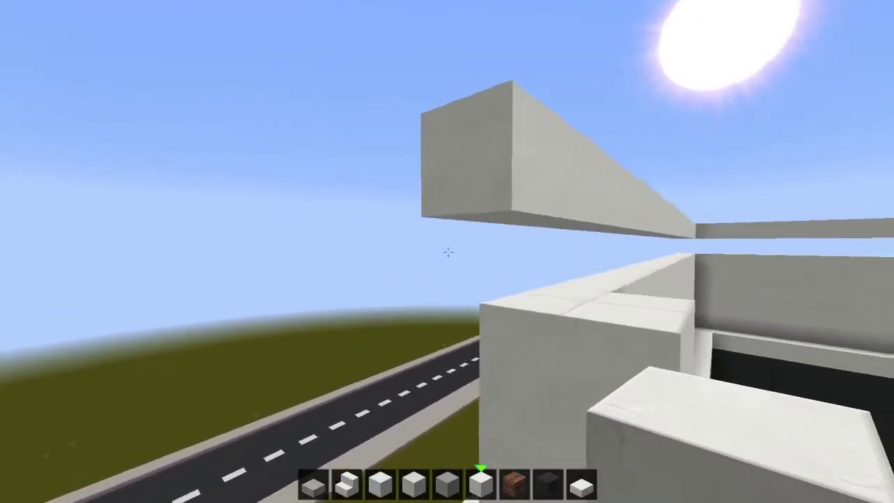
{"action": "left_click", "coordinate": [447, 251]}
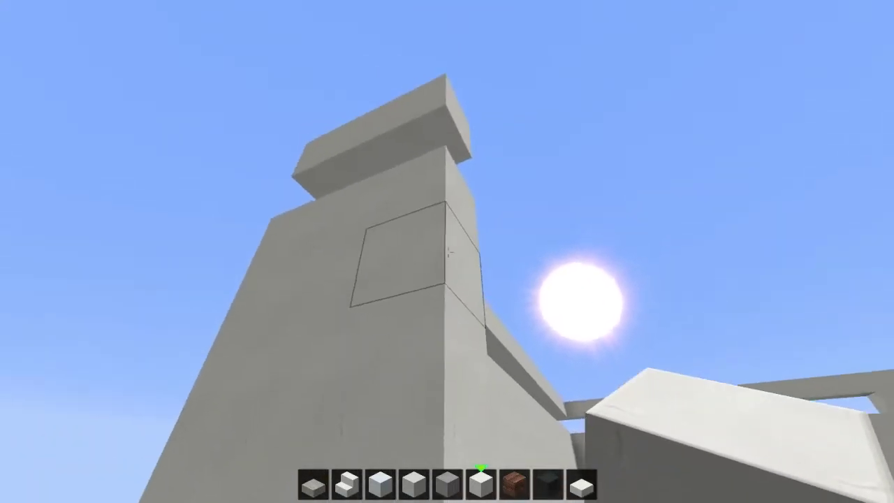
{"action": "right_click", "coordinate": [447, 252]}
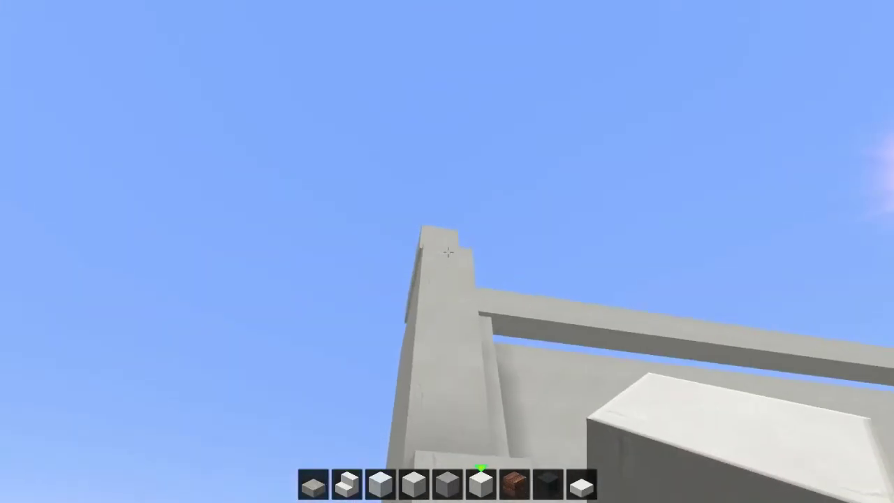
{"action": "right_click", "coordinate": [447, 252]}
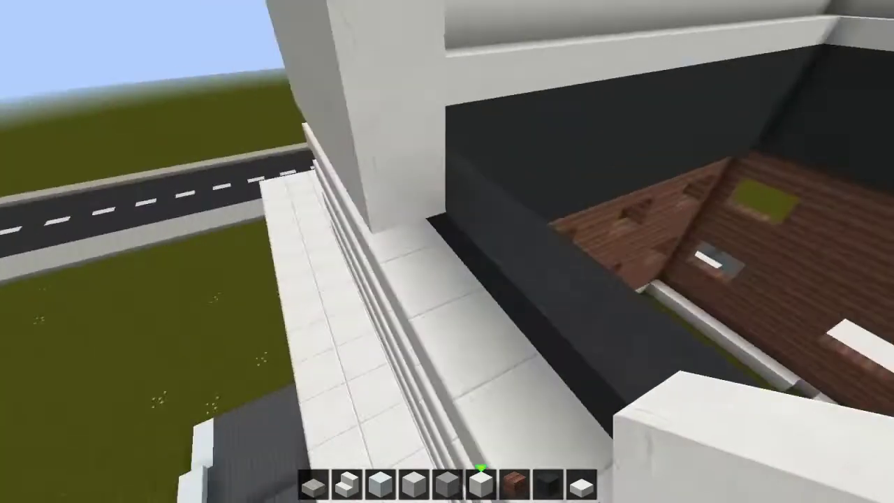
Raise the pillar base by one block and lay quartz blocks along the ledge in front
{"action": "right_click", "coordinate": [447, 252]}
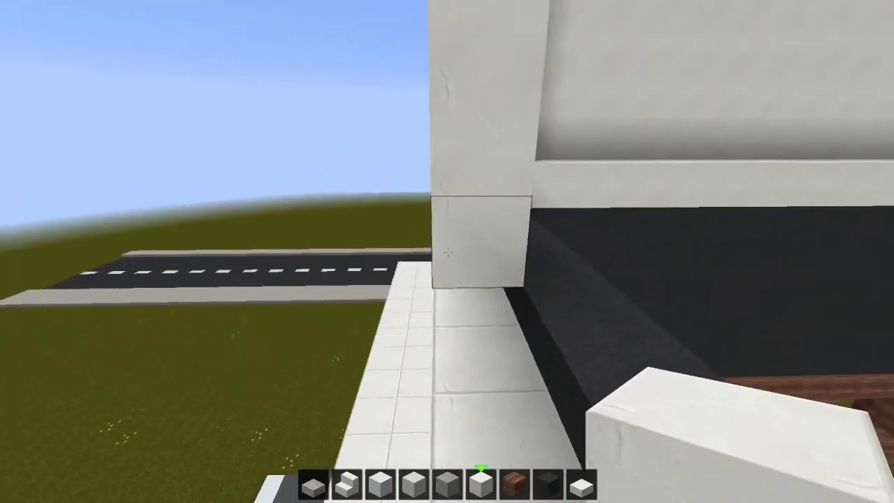
{"action": "right_click", "coordinate": [447, 252]}
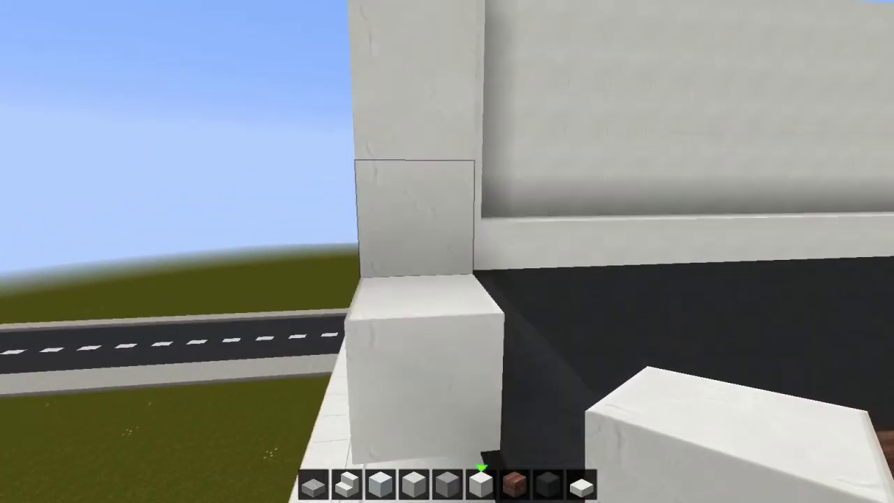
{"action": "right_click", "coordinate": [447, 251]}
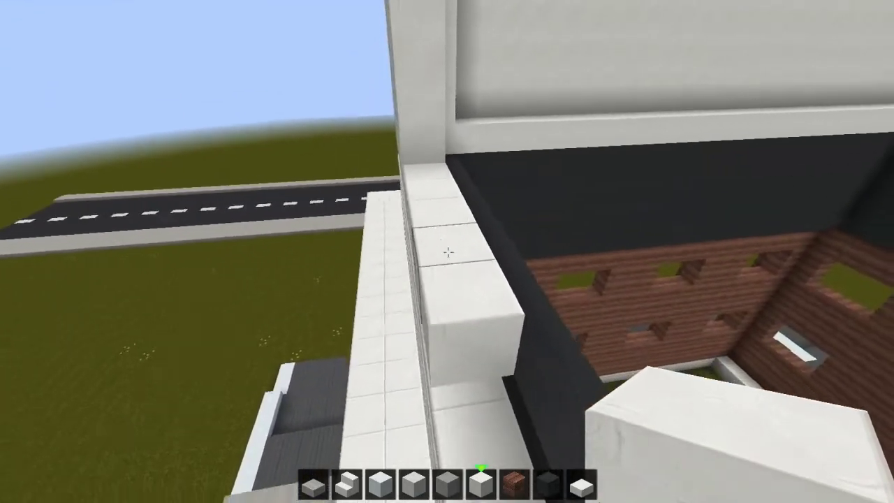
{"action": "right_click", "coordinate": [447, 251]}
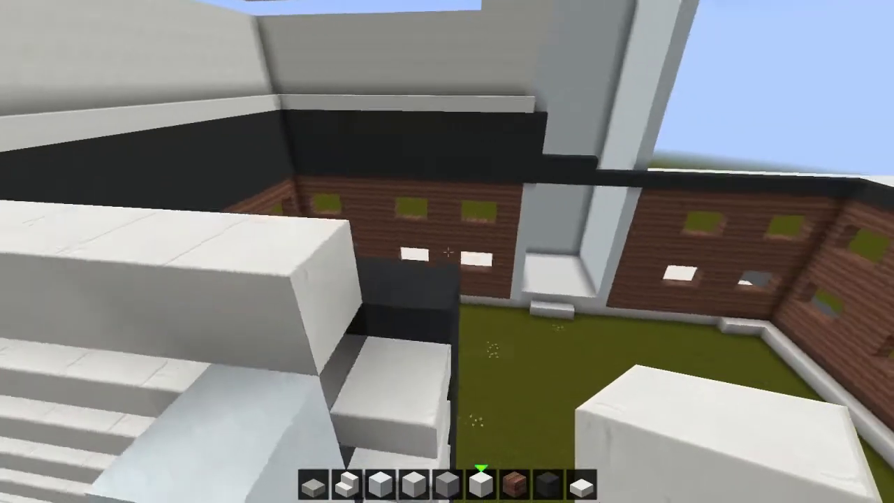
{"action": "right_click", "coordinate": [447, 252]}
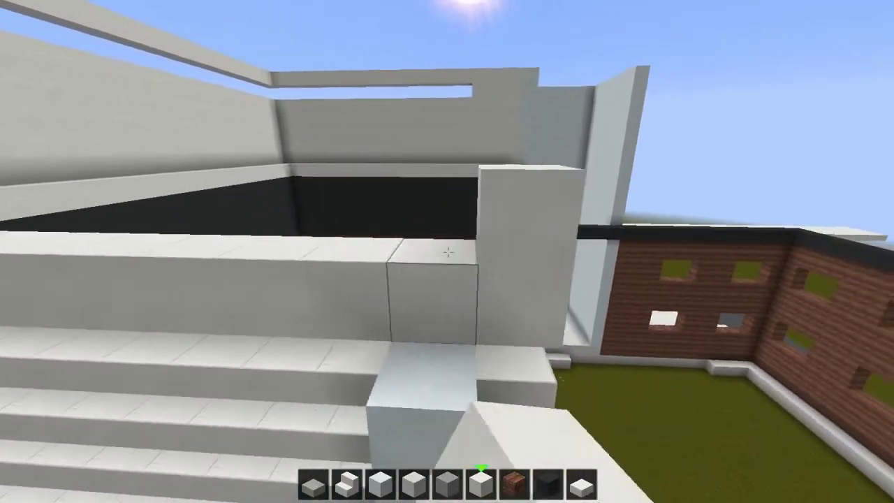
{"action": "right_click", "coordinate": [447, 251]}
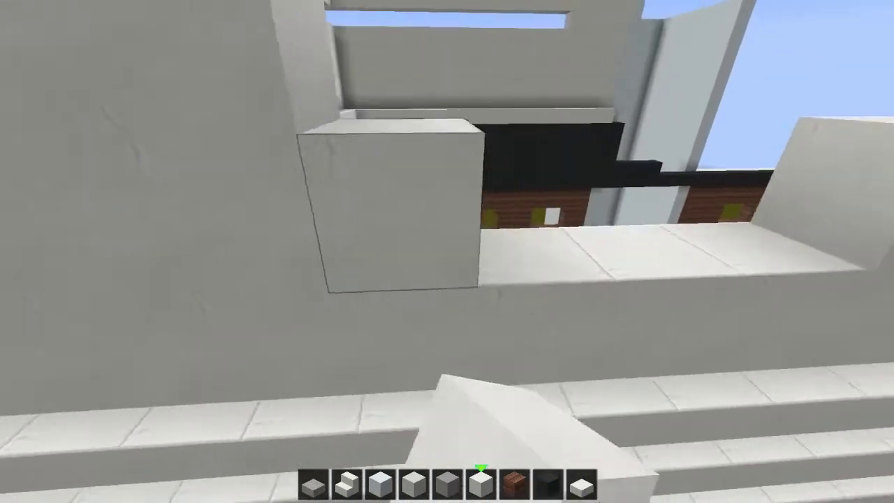
Fill the gaps above the ledge blocks and build quartz higher against the pillar
{"action": "right_click", "coordinate": [447, 251]}
{"action": "right_click", "coordinate": [447, 251]}
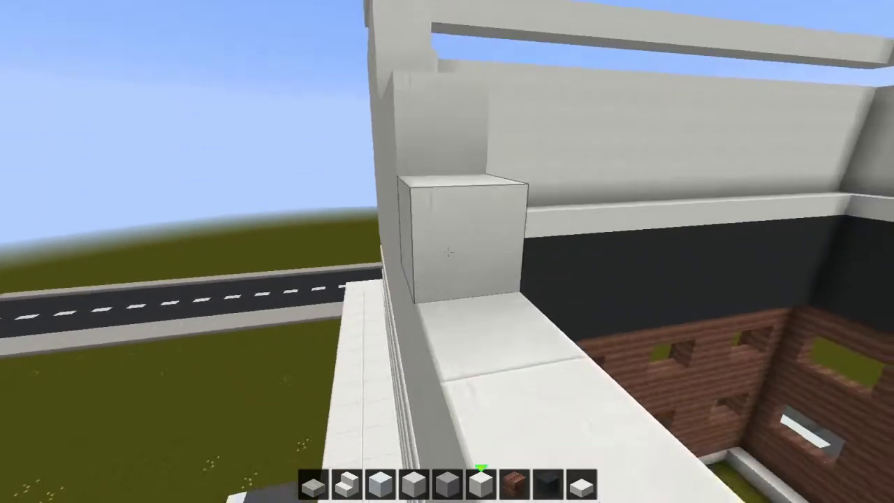
{"action": "right_click", "coordinate": [447, 251]}
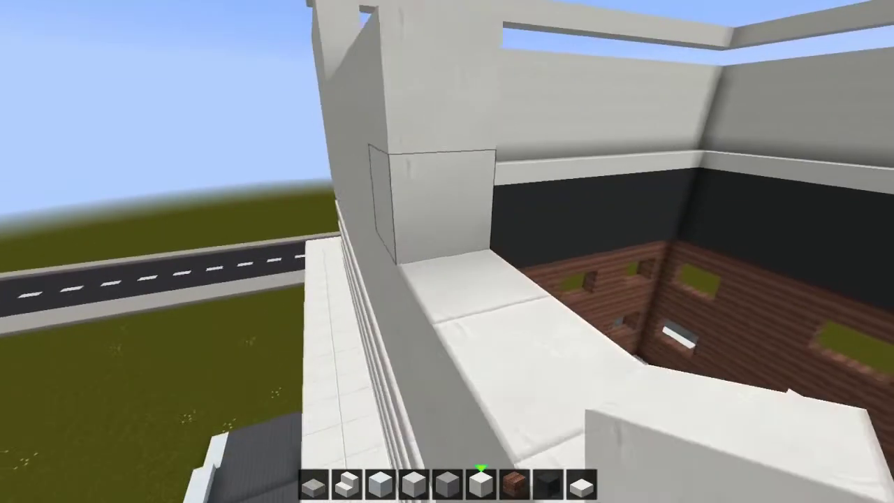
{"action": "right_click", "coordinate": [448, 251]}
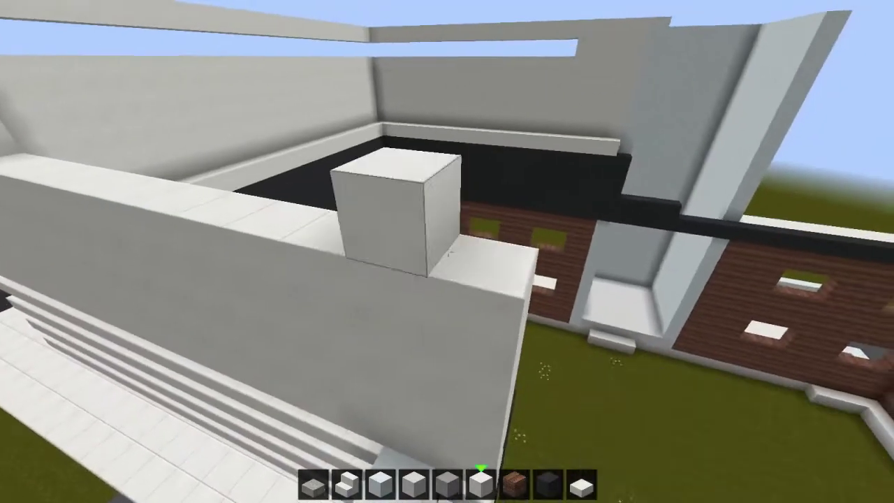
{"action": "right_click", "coordinate": [447, 251]}
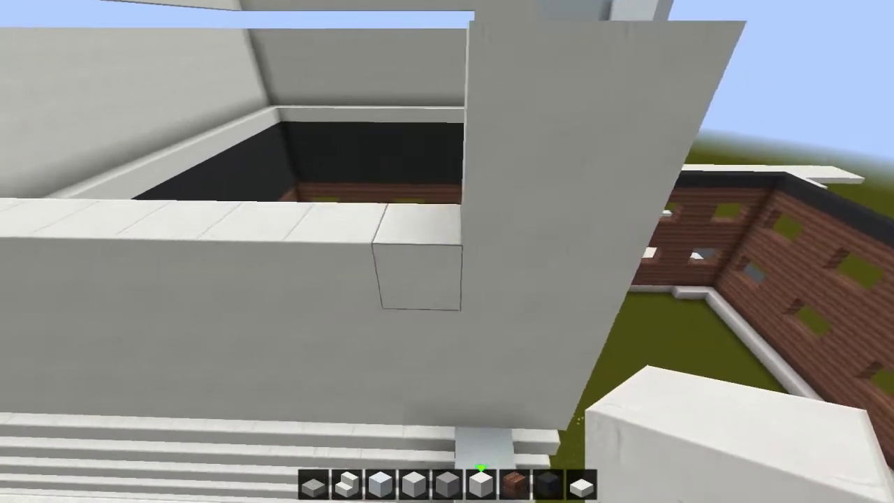
{"action": "right_click", "coordinate": [447, 251]}
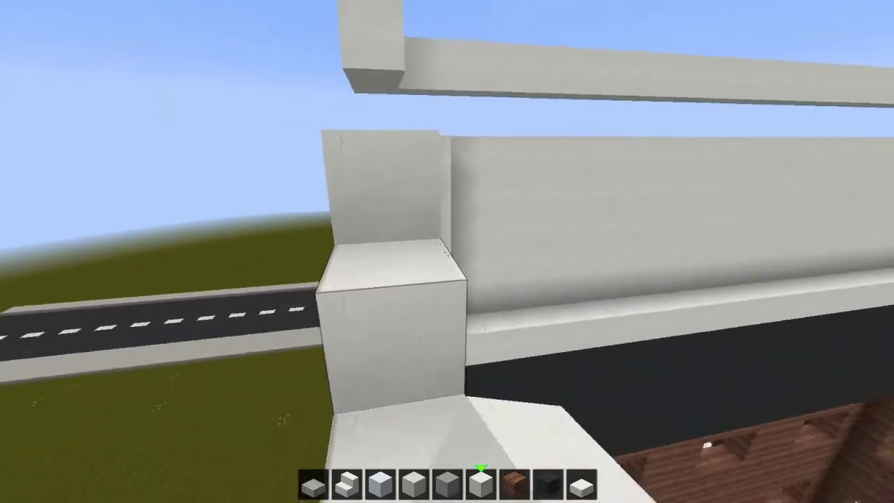
Place quartz blocks in front of and beside the pillar along the ledge row
{"action": "right_click", "coordinate": [448, 252]}
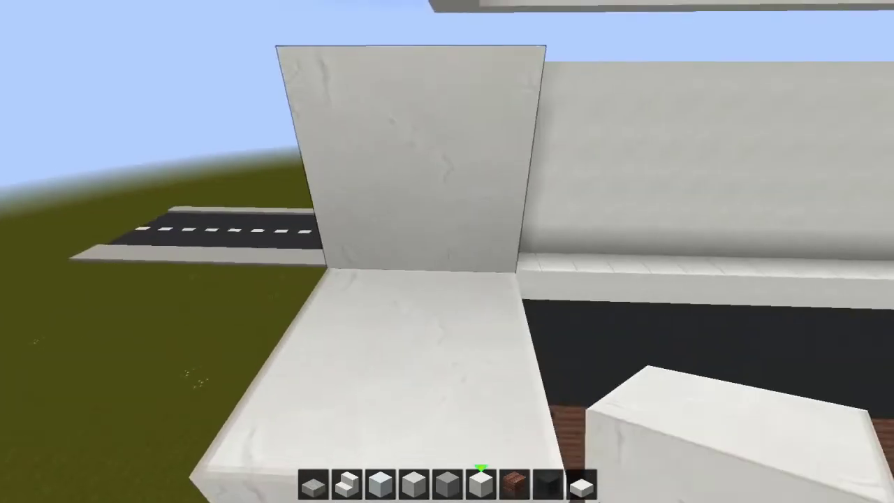
{"action": "left_click", "coordinate": [447, 251]}
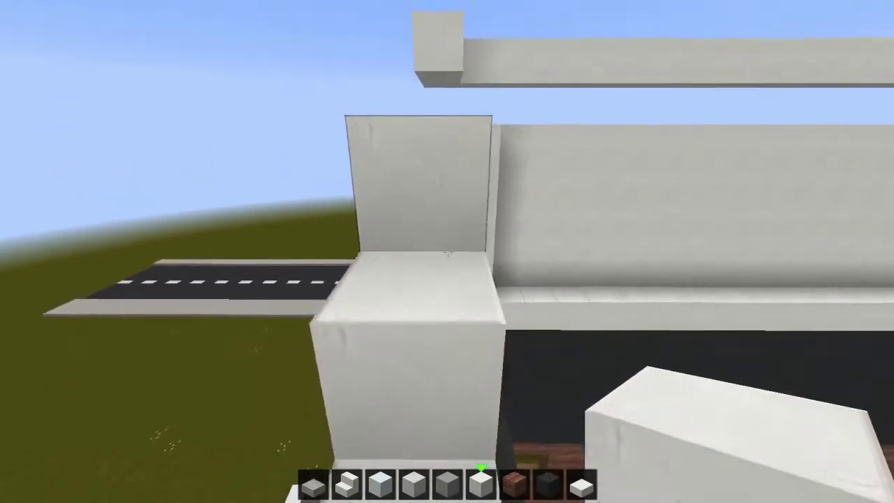
{"action": "right_click", "coordinate": [447, 251]}
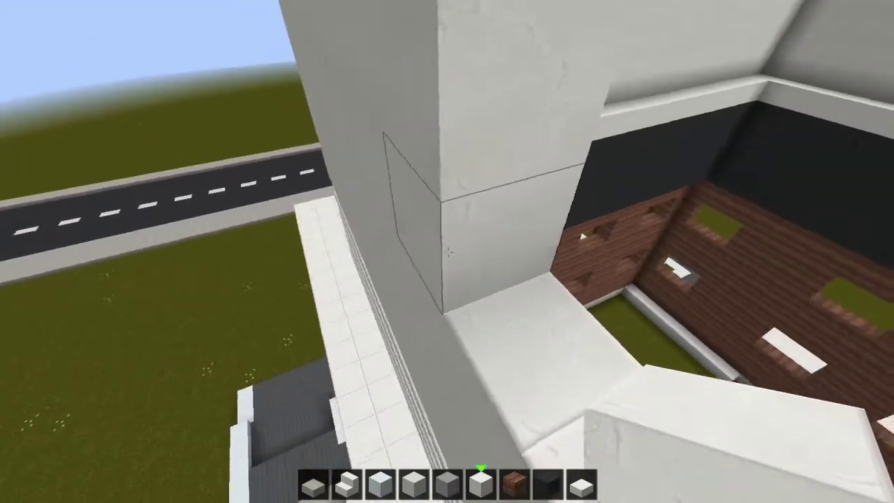
{"action": "right_click", "coordinate": [447, 251]}
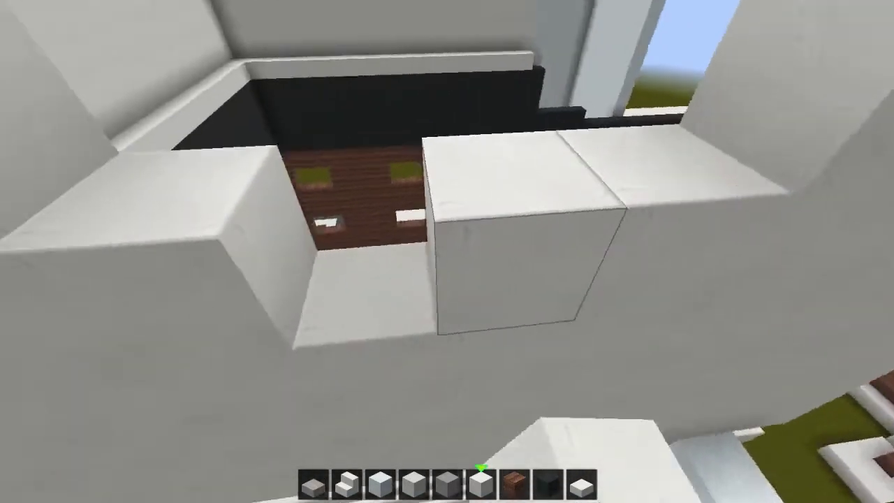
{"action": "right_click", "coordinate": [447, 252]}
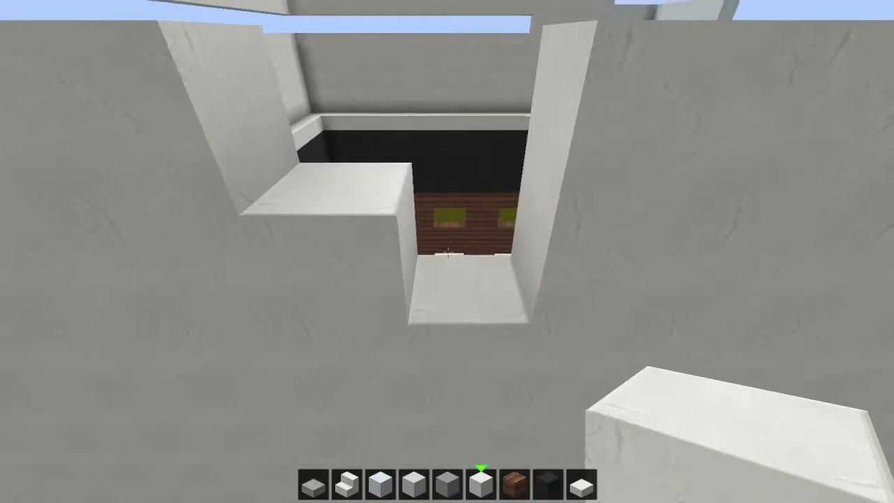
{"action": "right_click", "coordinate": [447, 252]}
Break the misplaced quartz blocks and raise the pillar beside the beam by one block
{"action": "left_click", "coordinate": [447, 252]}
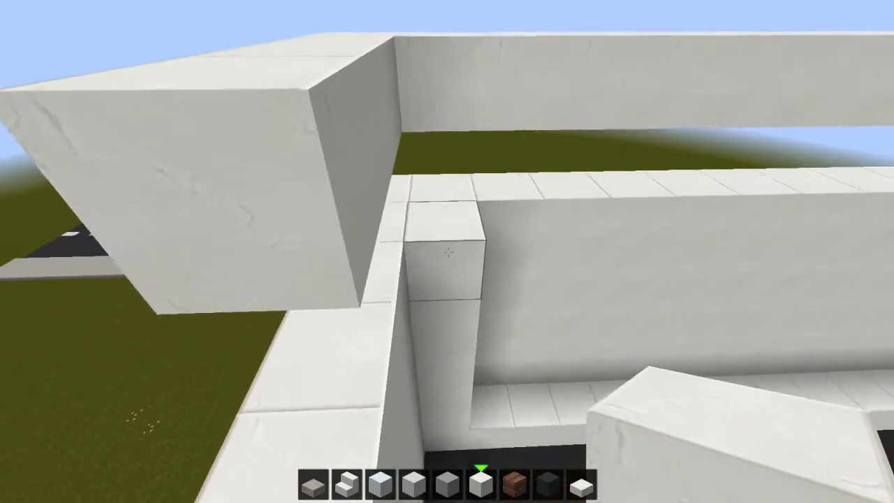
{"action": "left_click", "coordinate": [447, 251]}
{"action": "left_click", "coordinate": [447, 251]}
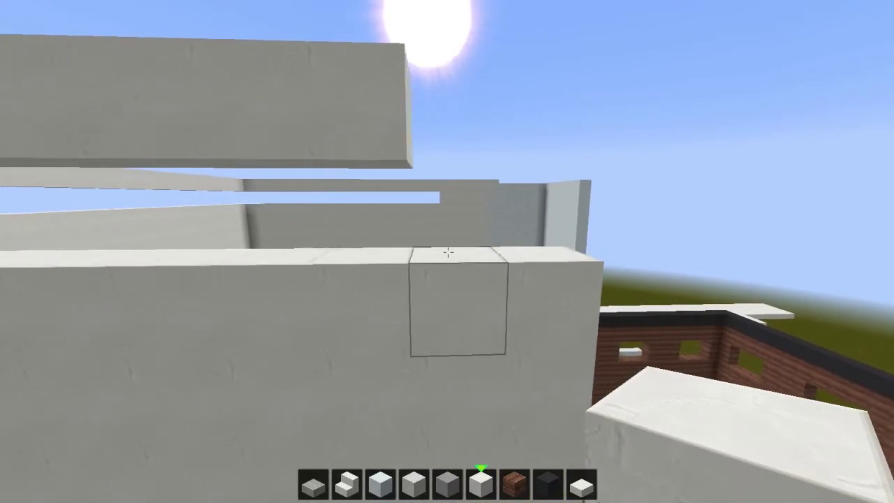
{"action": "right_click", "coordinate": [447, 253]}
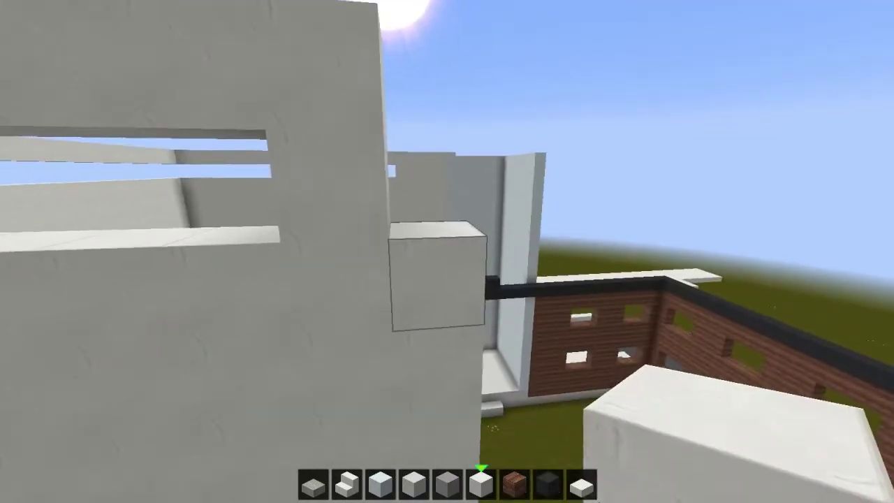
{"action": "right_click", "coordinate": [447, 251]}
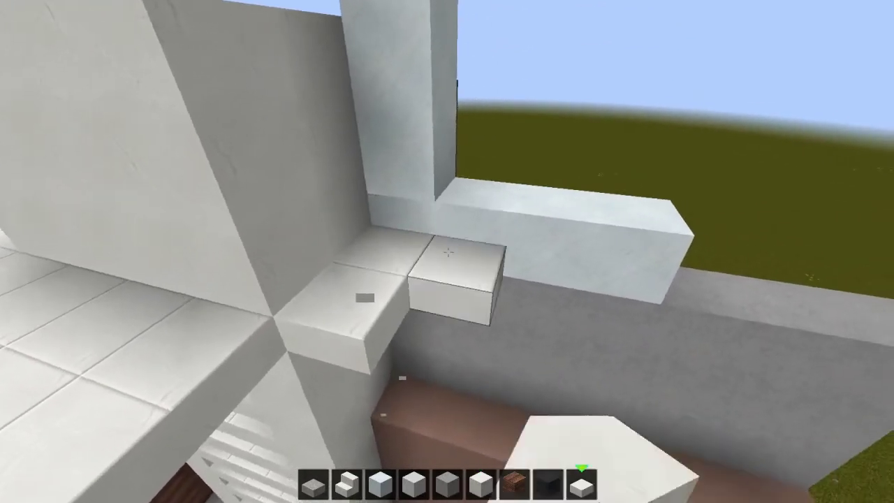
Add three quartz blocks to the ledge edge, extending it along the grey wall
{"action": "right_click", "coordinate": [447, 252]}
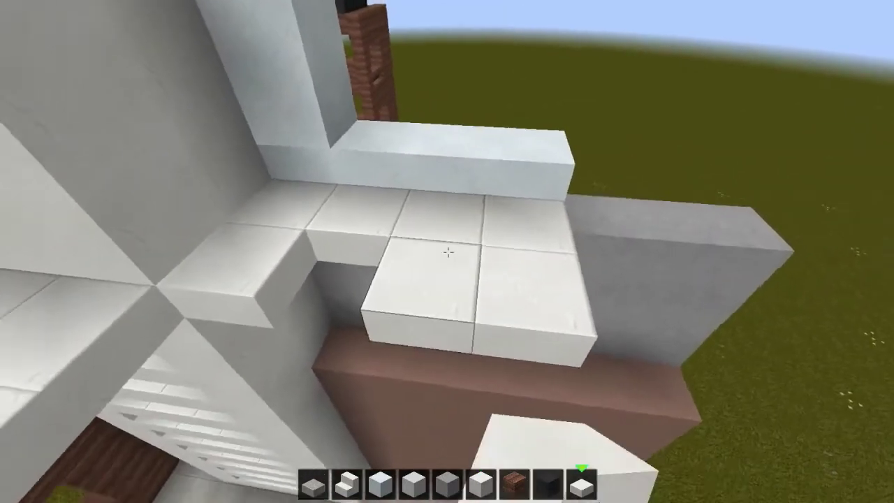
{"action": "right_click", "coordinate": [447, 251]}
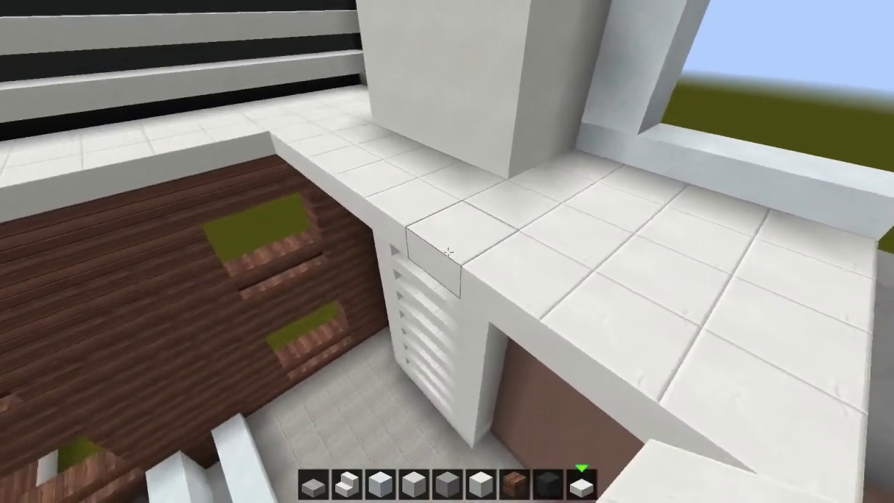
{"action": "right_click", "coordinate": [447, 252]}
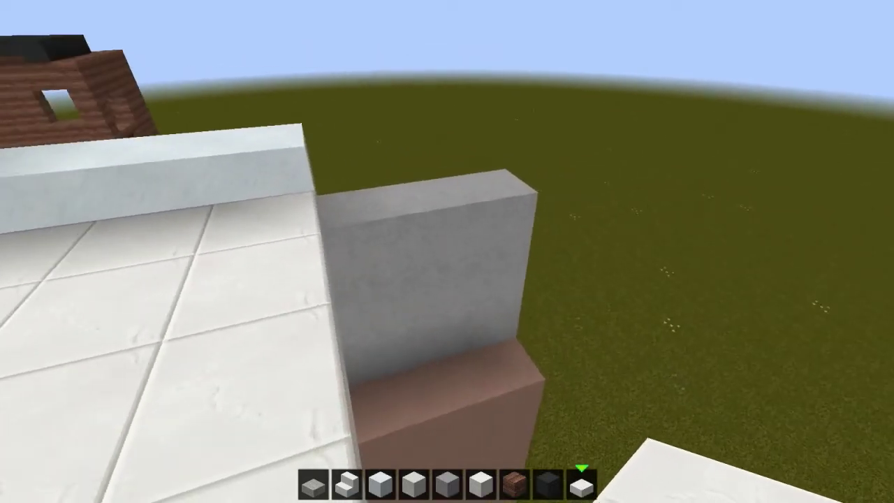
{"action": "scroll", "coordinate": [447, 251], "scroll_direction": "up", "scroll_amount": 1}
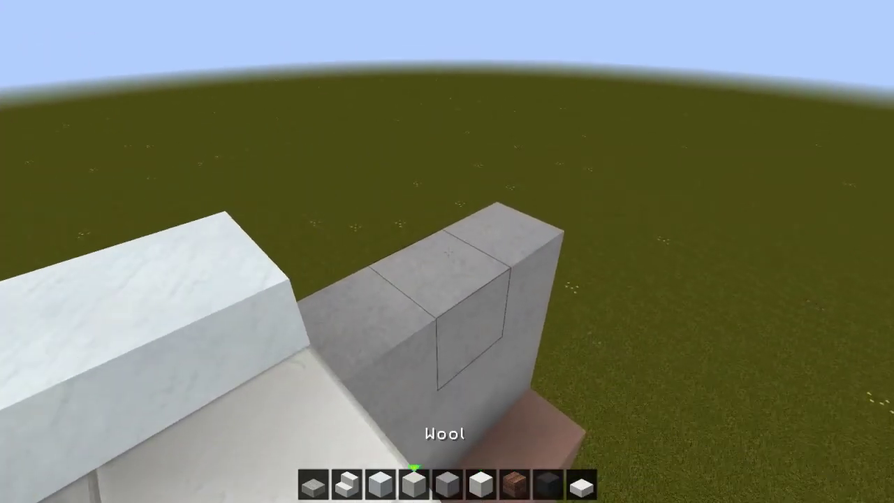
{"action": "scroll", "coordinate": [447, 251], "scroll_direction": "down", "scroll_amount": 1}
Cap the grey wall with white blocks and add three quartz slabs to the platform edge
{"action": "right_click", "coordinate": [447, 251]}
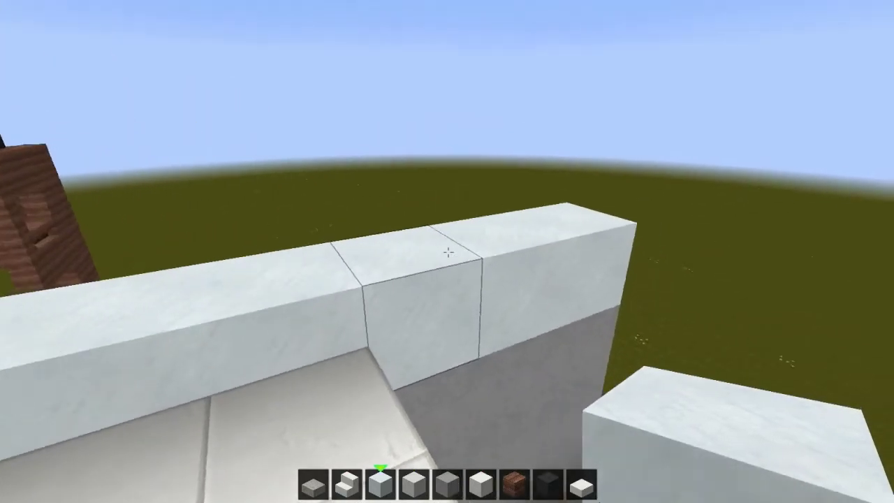
{"action": "right_click", "coordinate": [447, 251]}
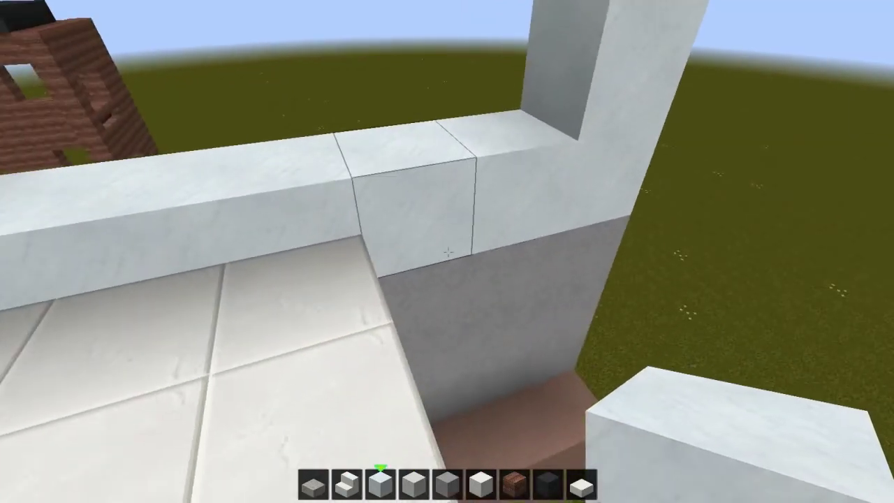
{"action": "scroll", "coordinate": [447, 251], "scroll_direction": "down", "scroll_amount": 1}
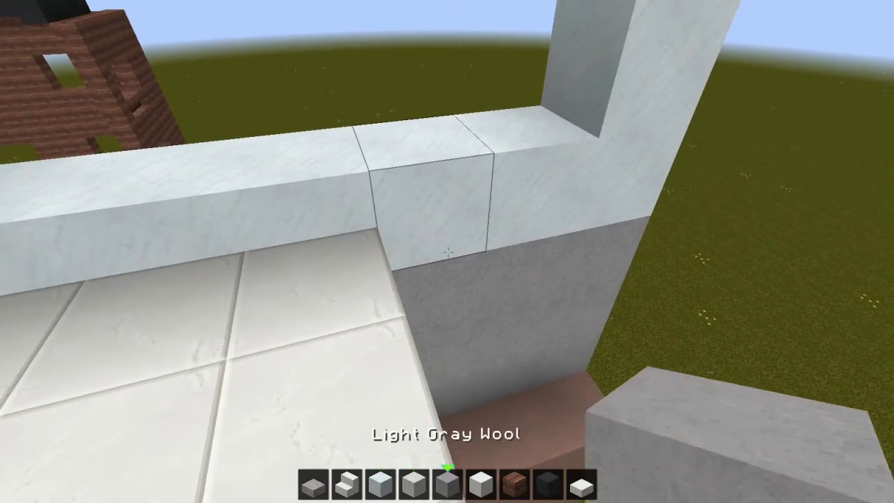
{"action": "key", "text": "9"}
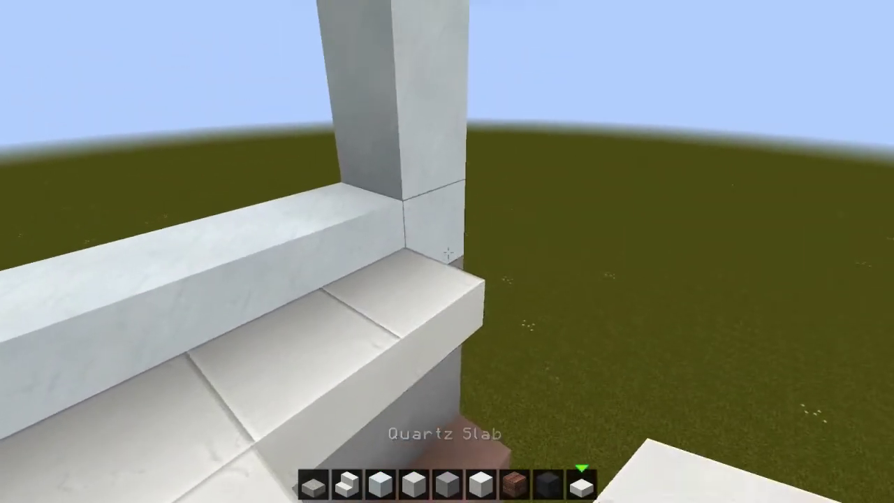
{"action": "right_click", "coordinate": [447, 251]}
{"action": "right_click", "coordinate": [447, 252]}
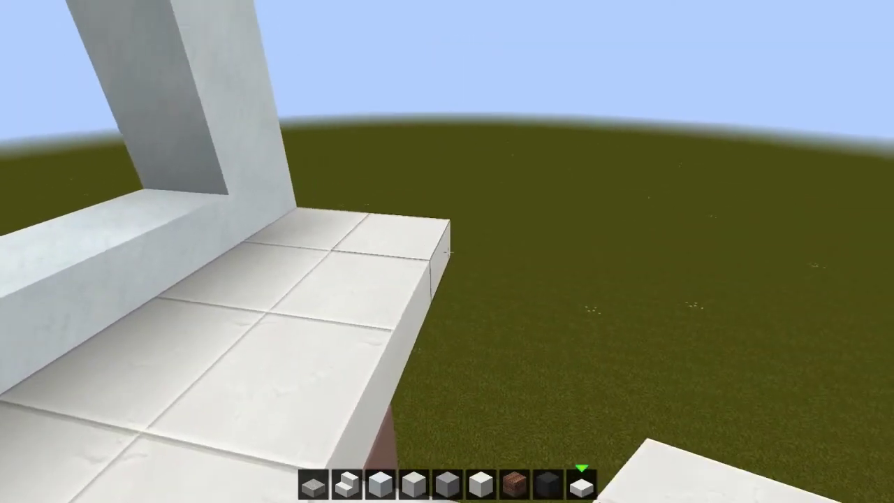
{"action": "right_click", "coordinate": [447, 251]}
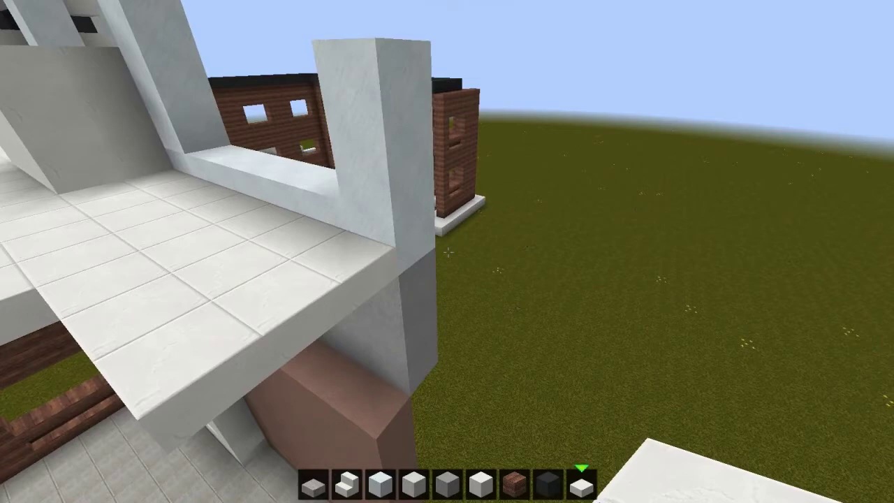
Run a snow-block beam out from the pillar side and along its base
{"action": "key", "text": "3"}
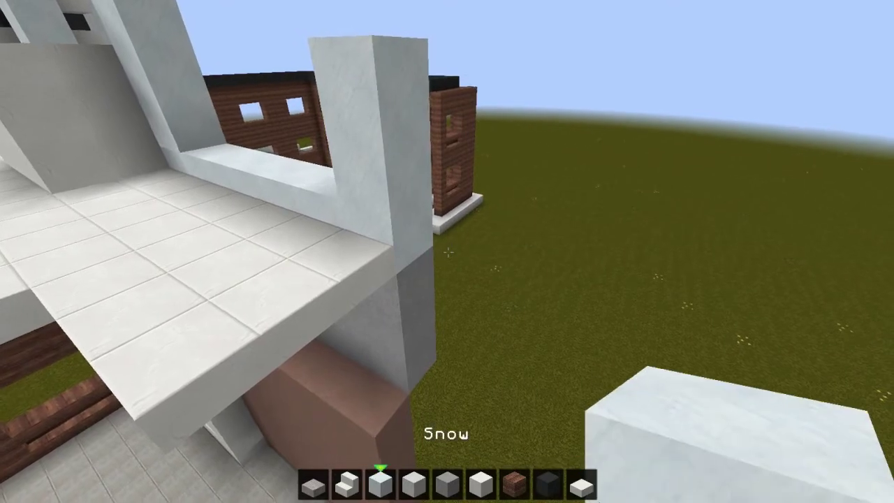
{"action": "right_click", "coordinate": [447, 251]}
{"action": "right_click", "coordinate": [447, 252]}
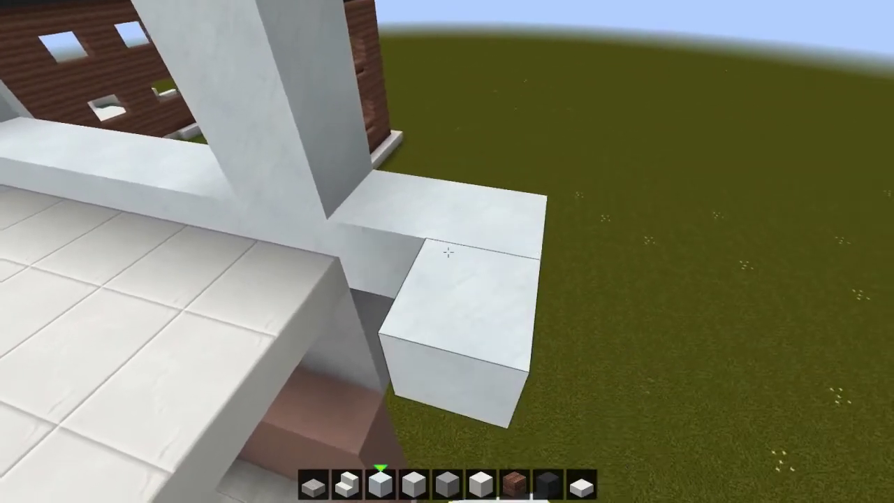
{"action": "left_click", "coordinate": [447, 252]}
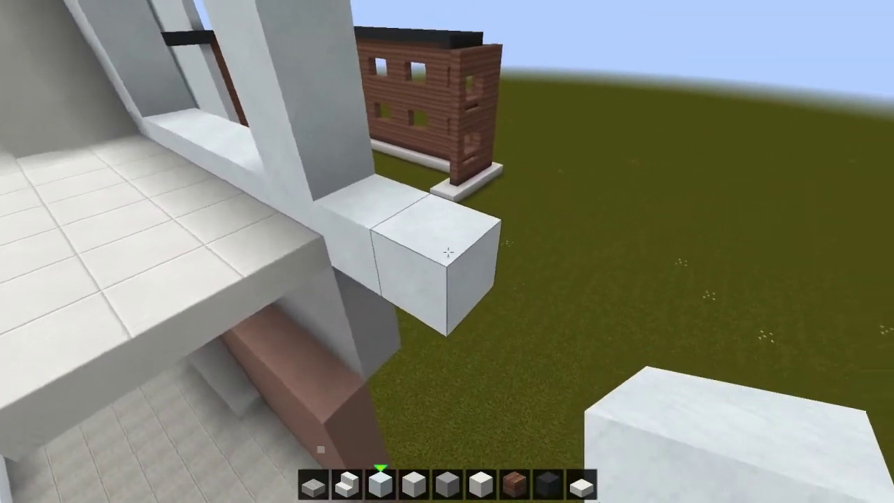
{"action": "right_click", "coordinate": [447, 252]}
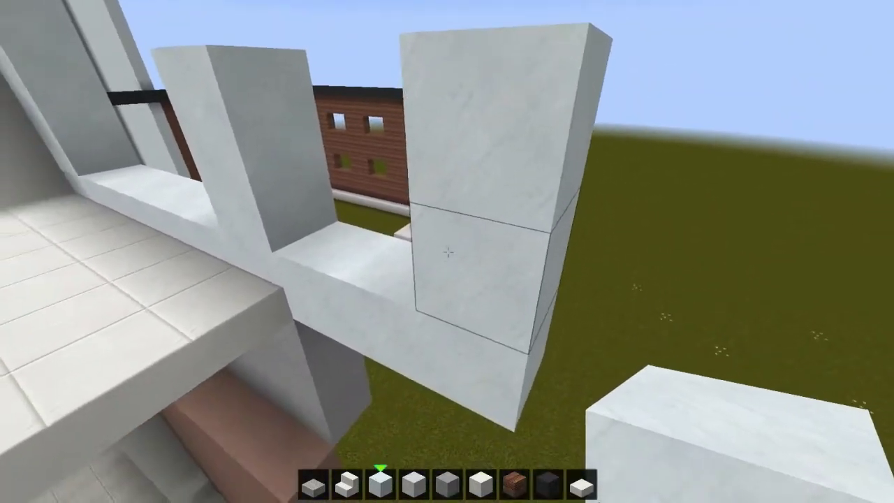
{"action": "right_click", "coordinate": [448, 251]}
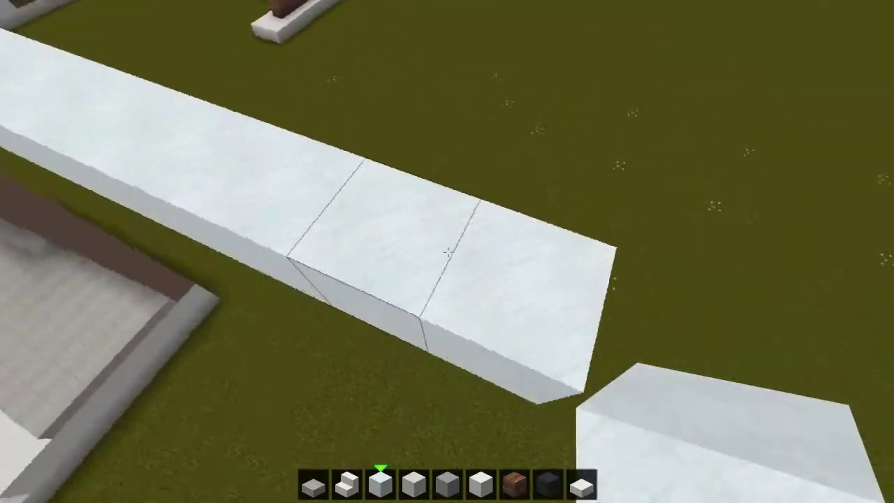
Stack white blocks on the beam and post tops, making the centre post one block taller
{"action": "right_click", "coordinate": [447, 252]}
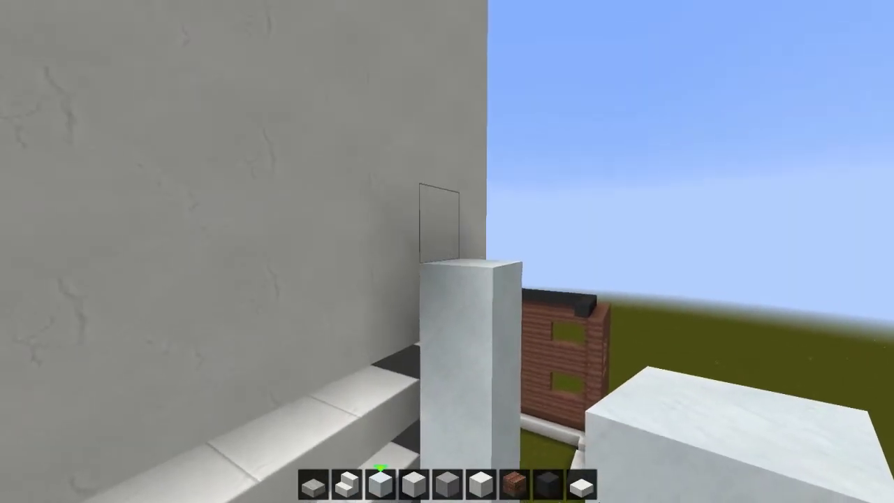
{"action": "right_click", "coordinate": [447, 251]}
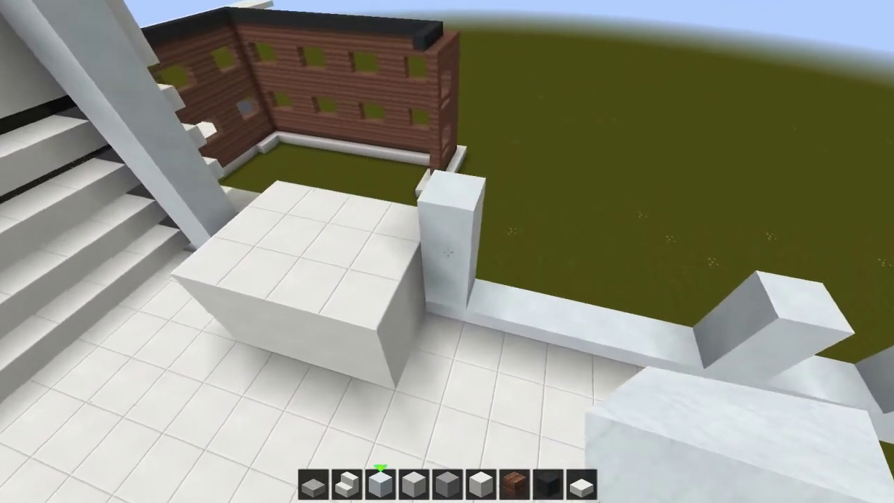
{"action": "right_click", "coordinate": [447, 251]}
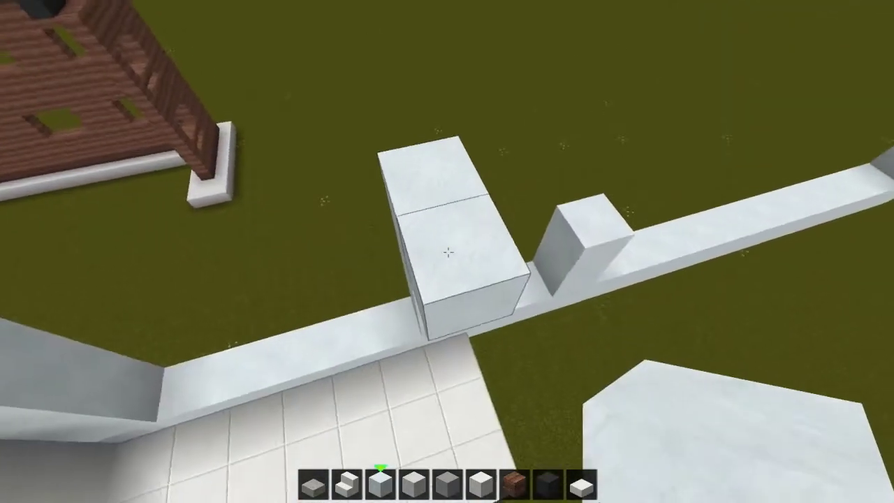
{"action": "left_click", "coordinate": [447, 251]}
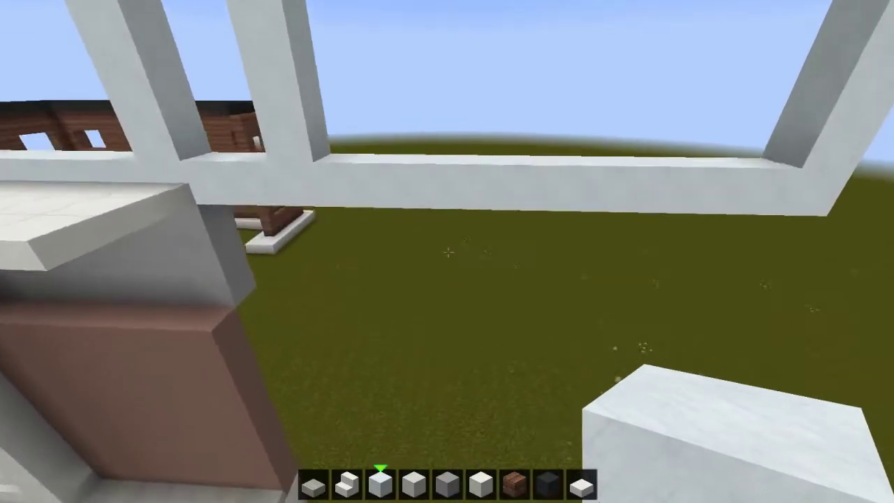
{"action": "key", "text": "5"}
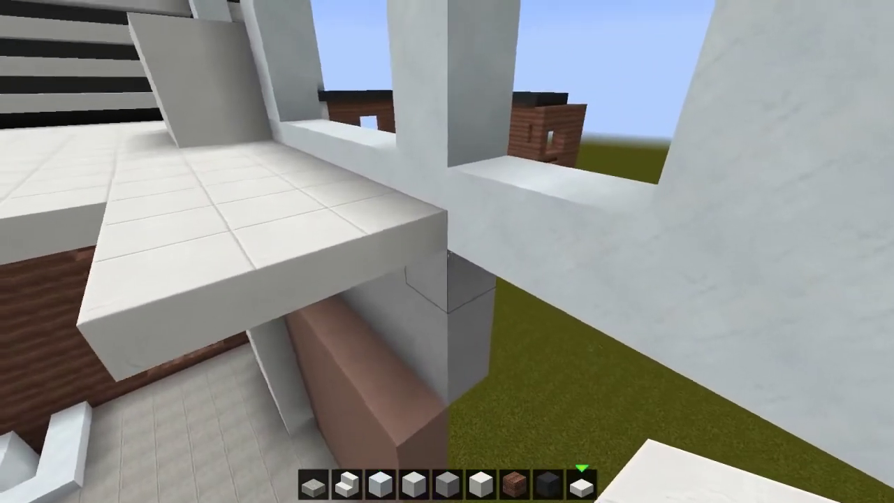
Place quartz slabs at the overhang corner and edge, breaking the protruding blocks
{"action": "right_click", "coordinate": [447, 251]}
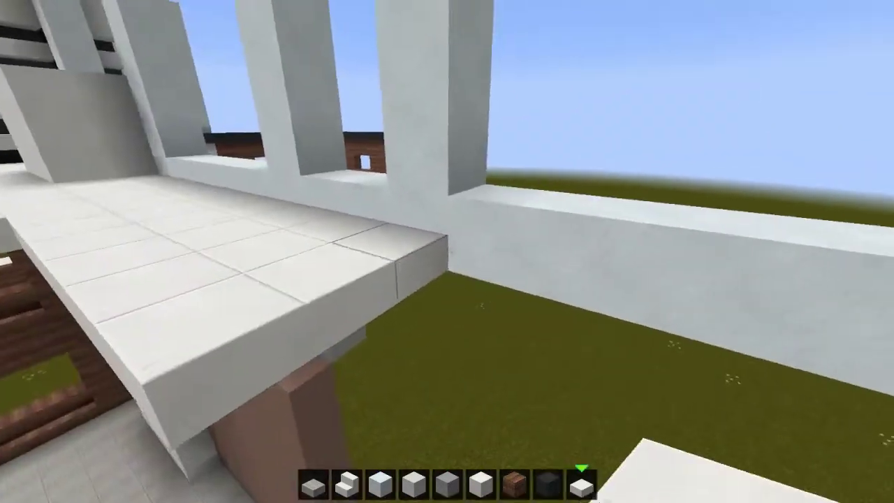
{"action": "right_click", "coordinate": [447, 251]}
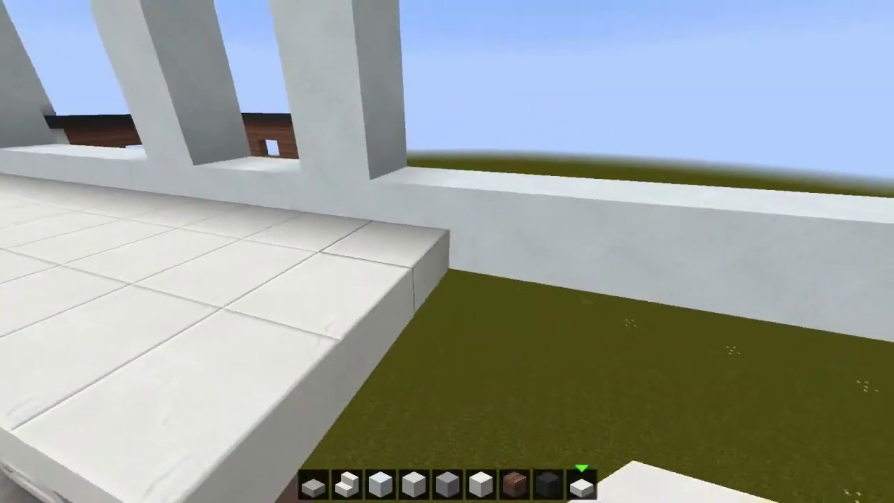
{"action": "right_click", "coordinate": [447, 251]}
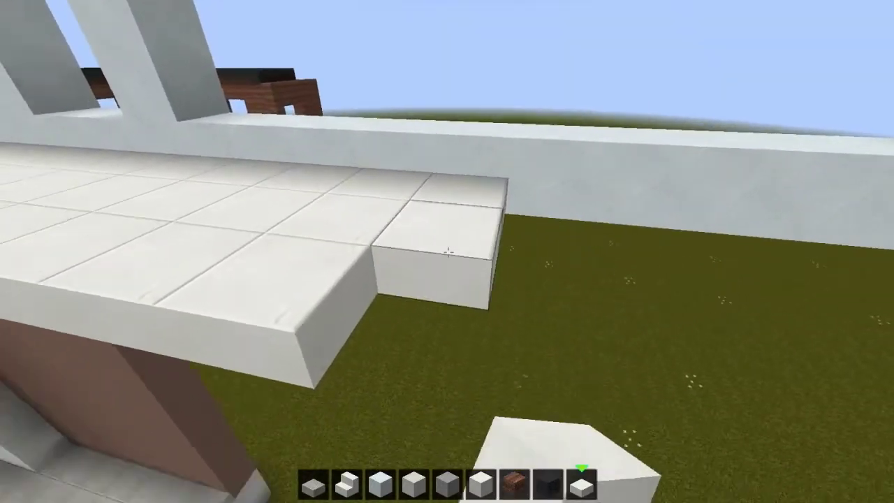
{"action": "left_click", "coordinate": [447, 252]}
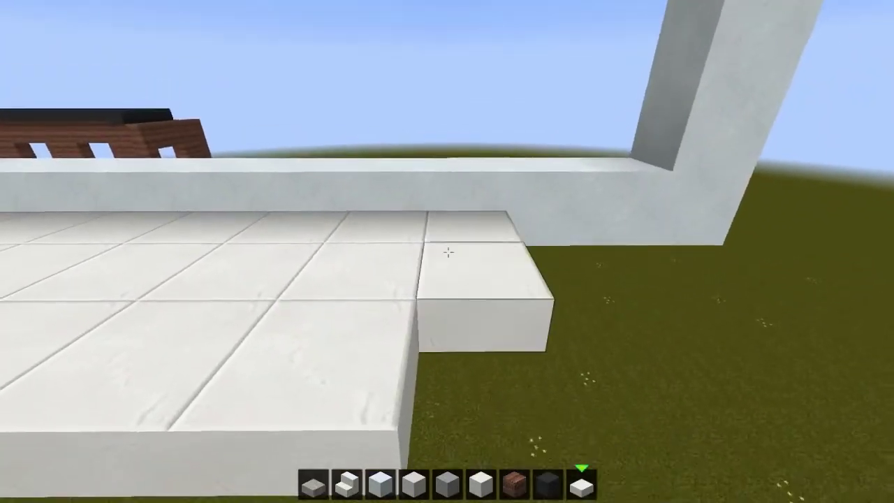
{"action": "right_click", "coordinate": [447, 252]}
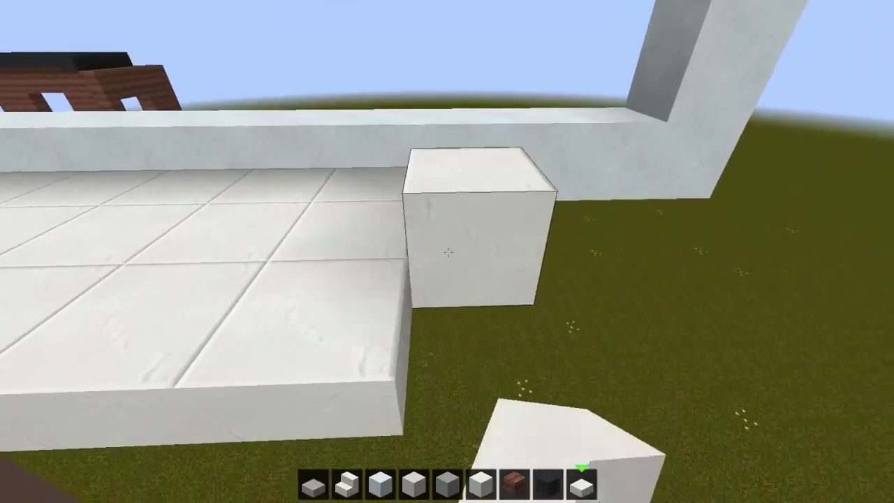
{"action": "left_click", "coordinate": [447, 251]}
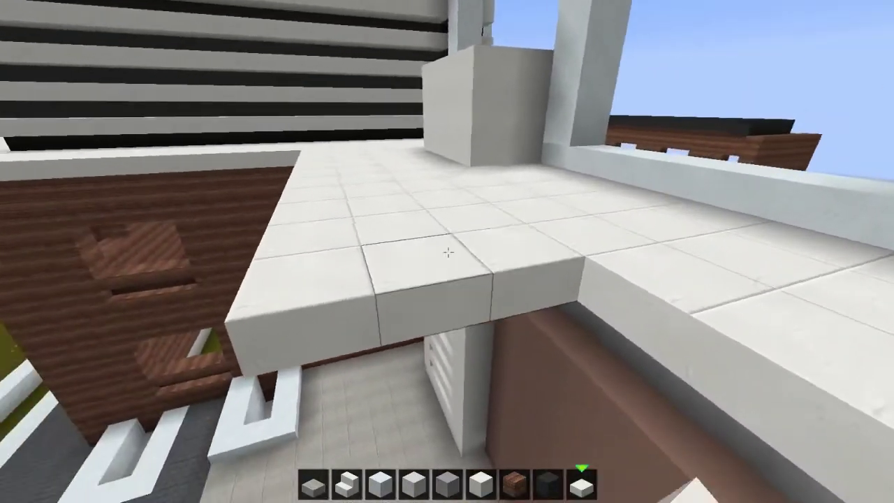
{"action": "right_click", "coordinate": [447, 251]}
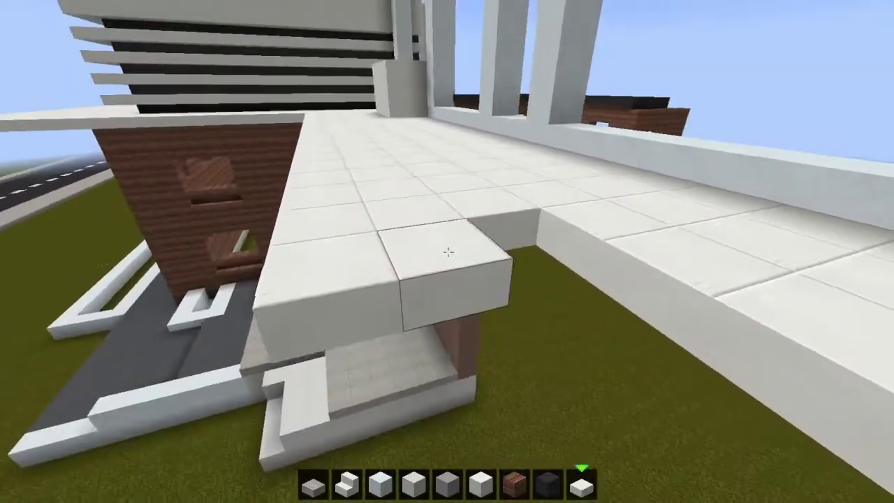
{"action": "left_click", "coordinate": [447, 252]}
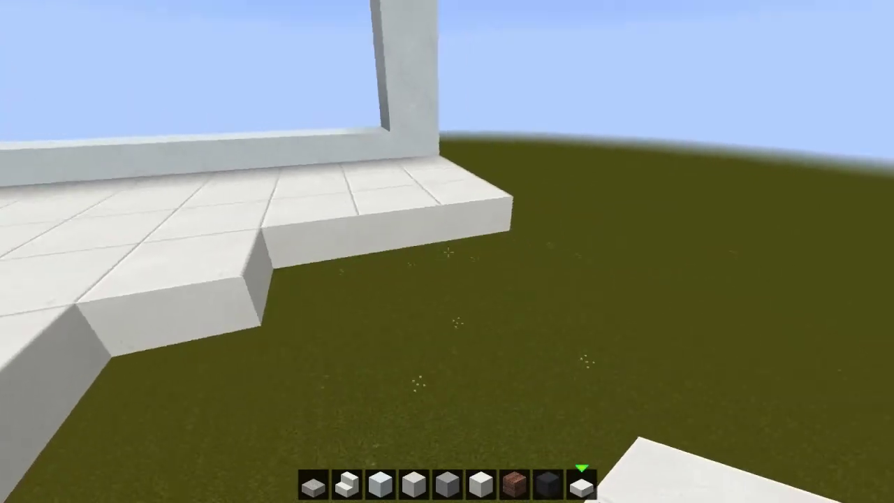
Fill the gap in the overhang edge with a different quartz block, removing one extra
{"action": "key", "text": "6"}
{"action": "right_click", "coordinate": [447, 251]}
{"action": "right_click", "coordinate": [447, 252]}
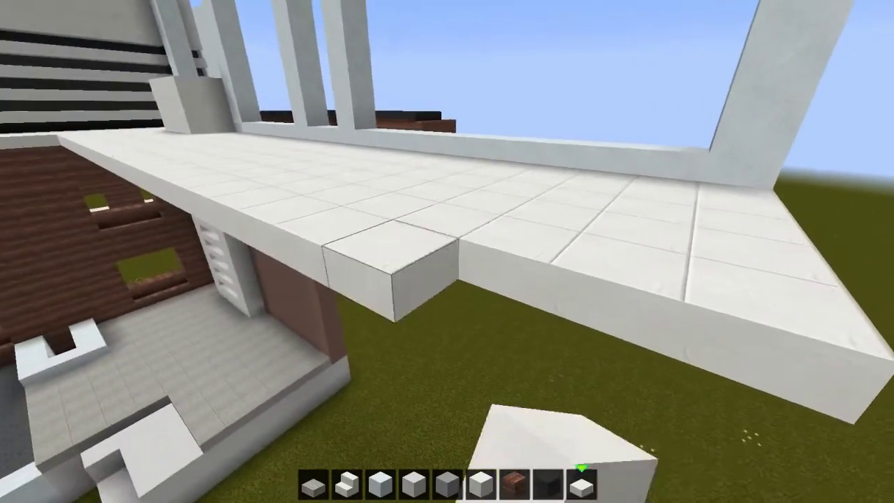
{"action": "right_click", "coordinate": [447, 252]}
{"action": "left_click", "coordinate": [447, 252]}
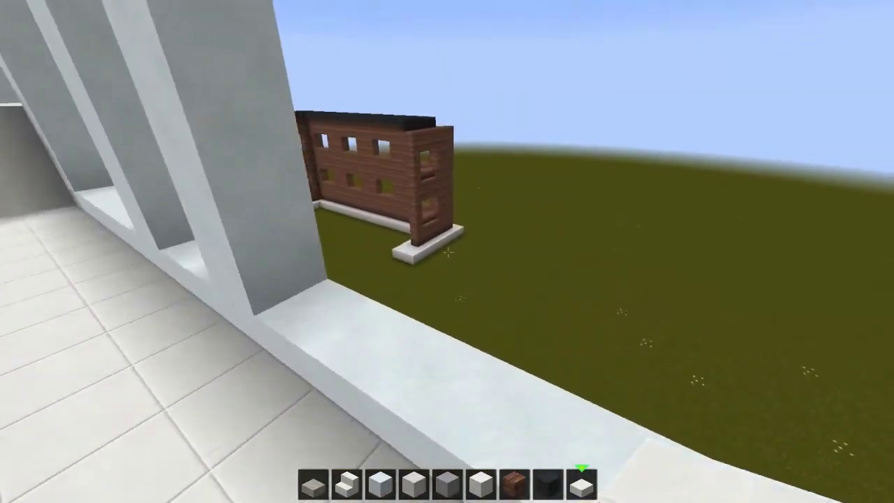
{"action": "scroll", "coordinate": [447, 251], "scroll_direction": "down", "scroll_amount": 1}
{"action": "scroll", "coordinate": [447, 252], "scroll_direction": "down", "scroll_amount": 2}
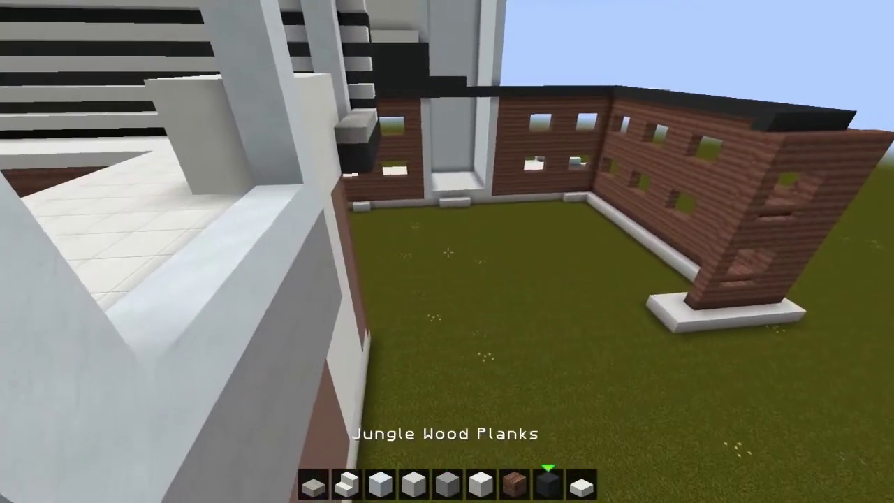
{"action": "scroll", "coordinate": [447, 251], "scroll_direction": "down", "scroll_amount": 1}
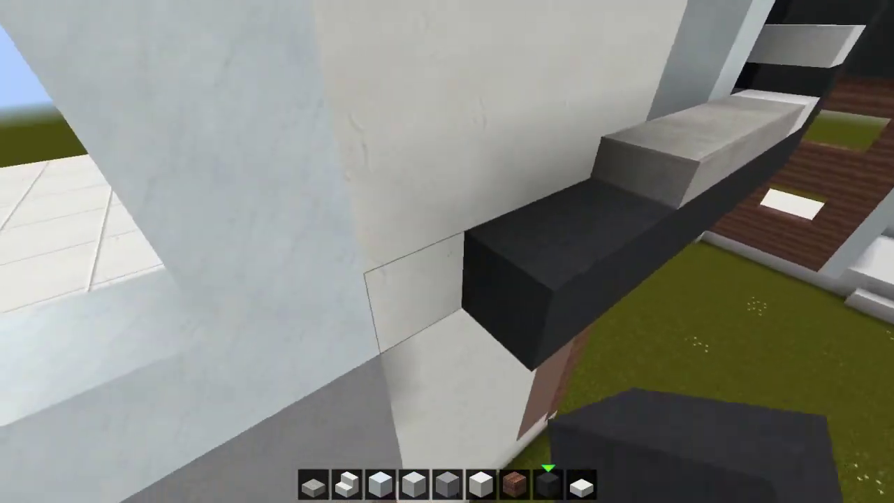
Place two gray wool blocks extending the band along the ledge to the quartz wall
{"action": "right_click", "coordinate": [447, 252]}
{"action": "right_click", "coordinate": [447, 251]}
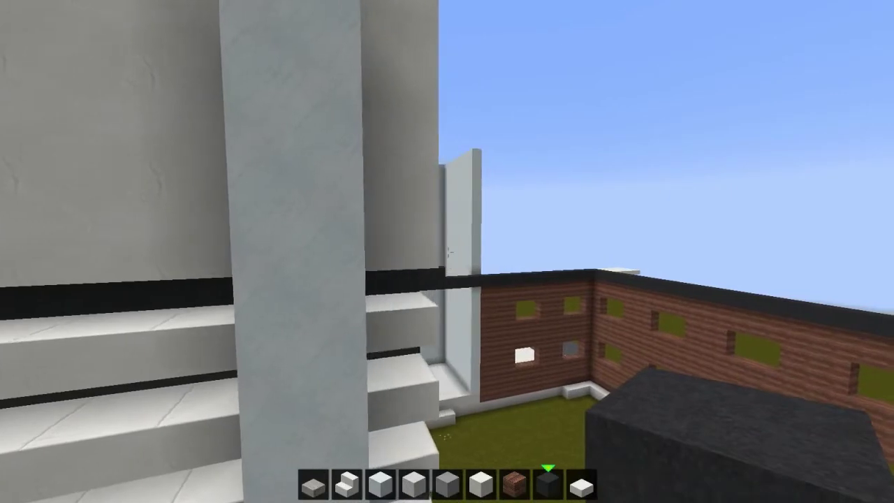
Add a snow block to the pillar
{"action": "key", "text": "2"}
{"action": "key", "text": "3"}
{"action": "right_click", "coordinate": [447, 251]}
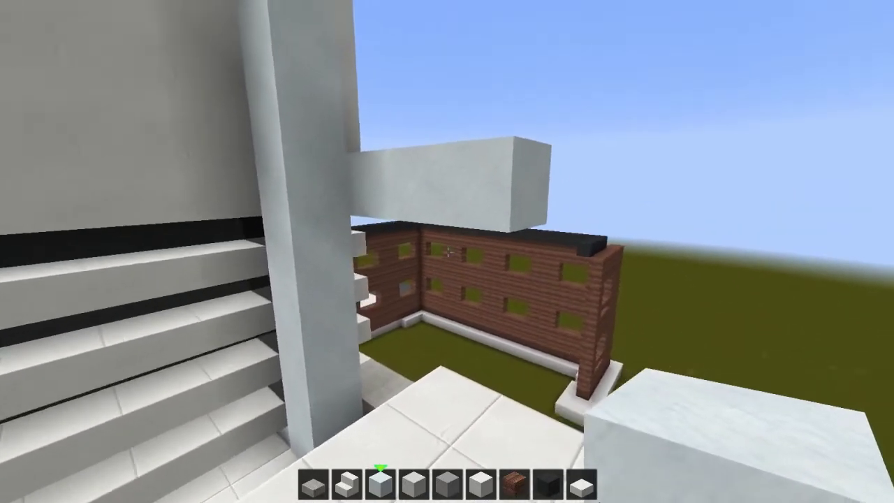
Break the white overhang blocks beside the vent fins and a stray white block nearby
{"action": "left_click", "coordinate": [447, 252]}
{"action": "left_click", "coordinate": [448, 252]}
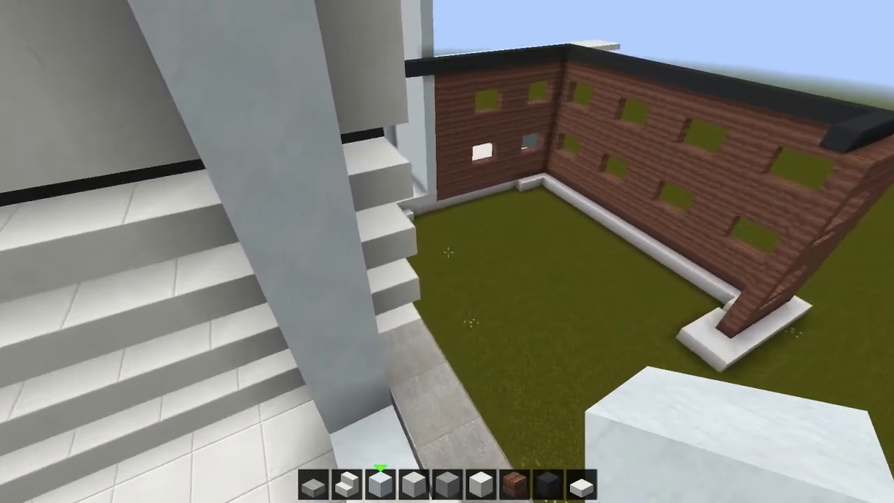
{"action": "left_click", "coordinate": [447, 252]}
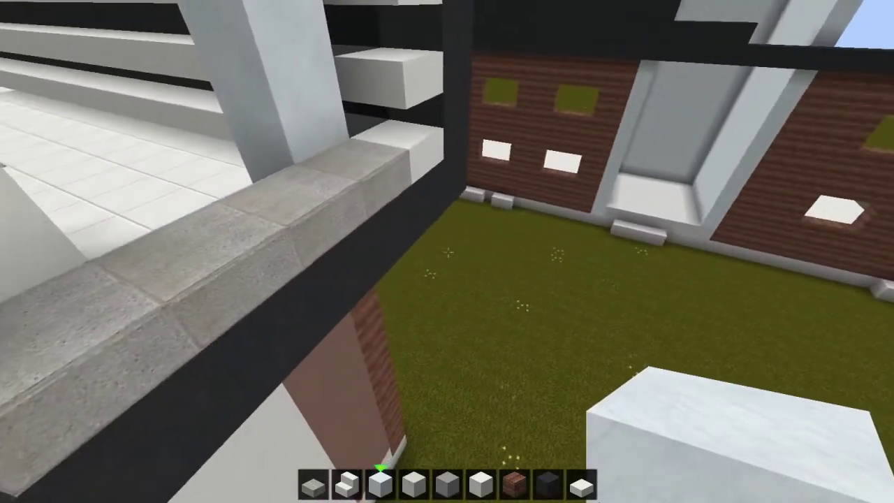
{"action": "key", "text": "e"}
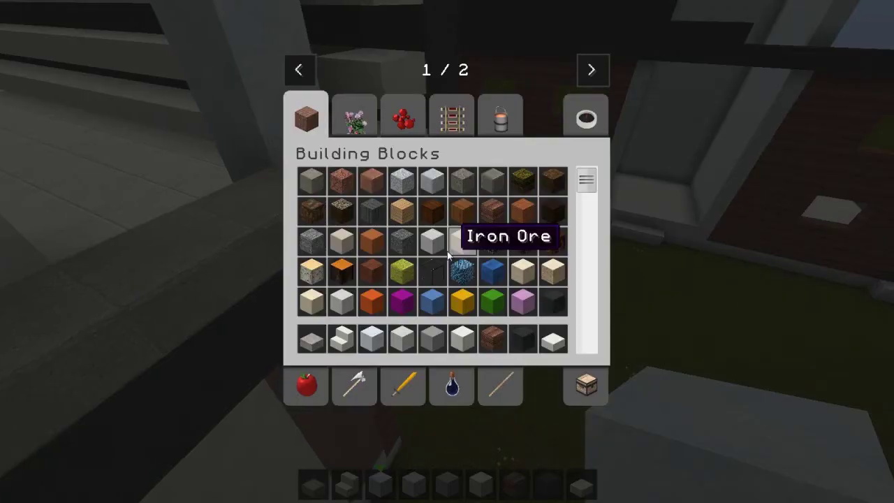
Search the creative inventory for 'glass' and put Cyan Stained Glass in hotbar slot 2
{"action": "left_click", "coordinate": [591, 119]}
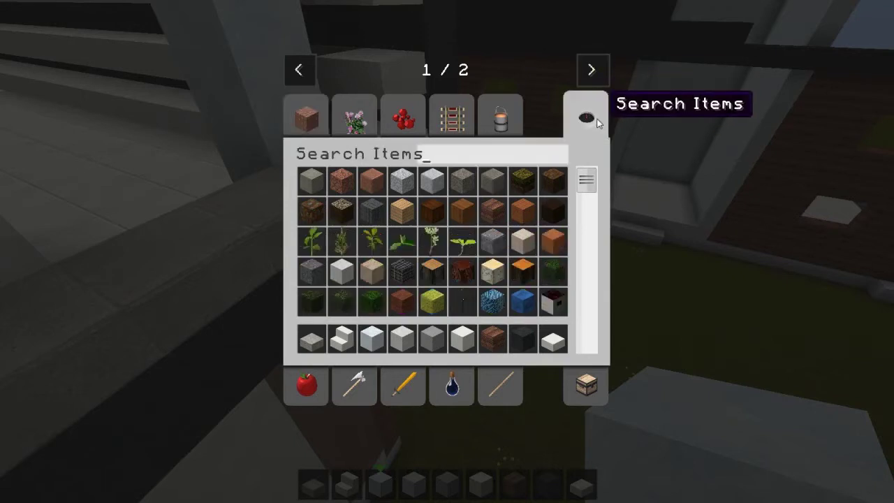
{"action": "type", "text": "glass"}
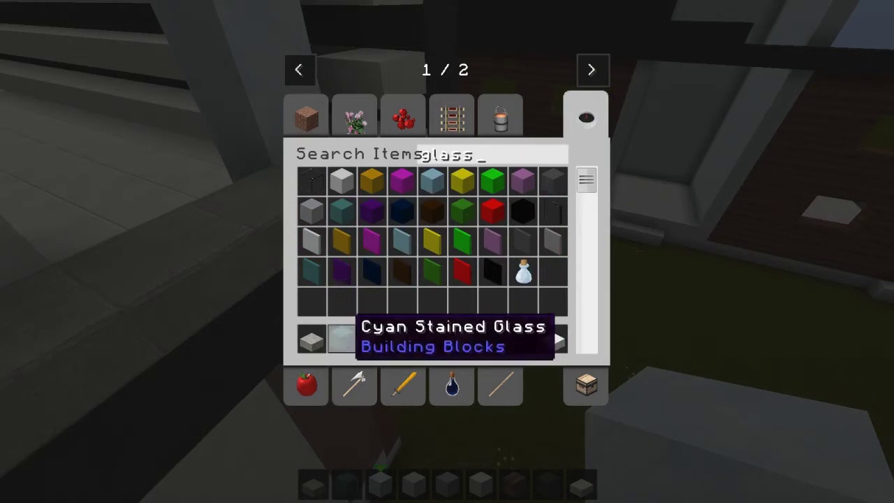
{"action": "key", "text": "Escape"}
{"action": "scroll", "coordinate": [447, 482], "scroll_direction": "down", "scroll_amount": 1}
{"action": "scroll", "coordinate": [447, 482], "scroll_direction": "up", "scroll_amount": 1}
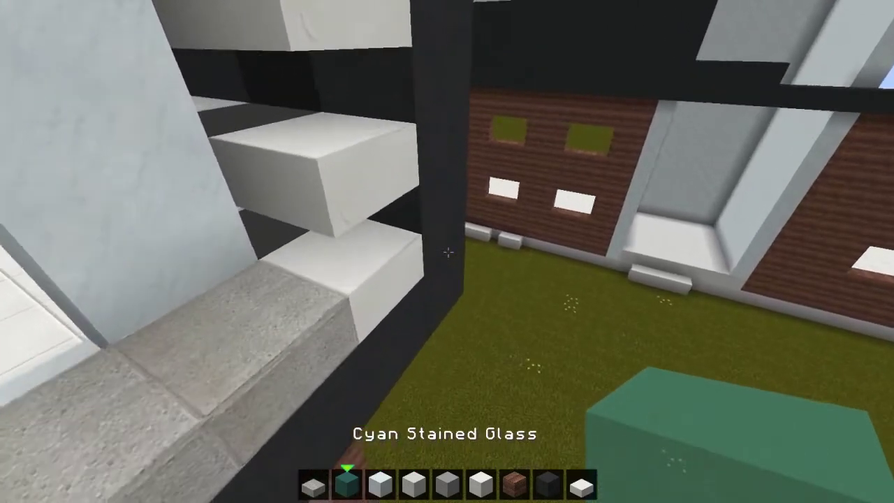
Lay the first cyan stained-glass blocks along the dark wall top, stacking them at the start
{"action": "right_click", "coordinate": [447, 251]}
{"action": "right_click", "coordinate": [448, 252]}
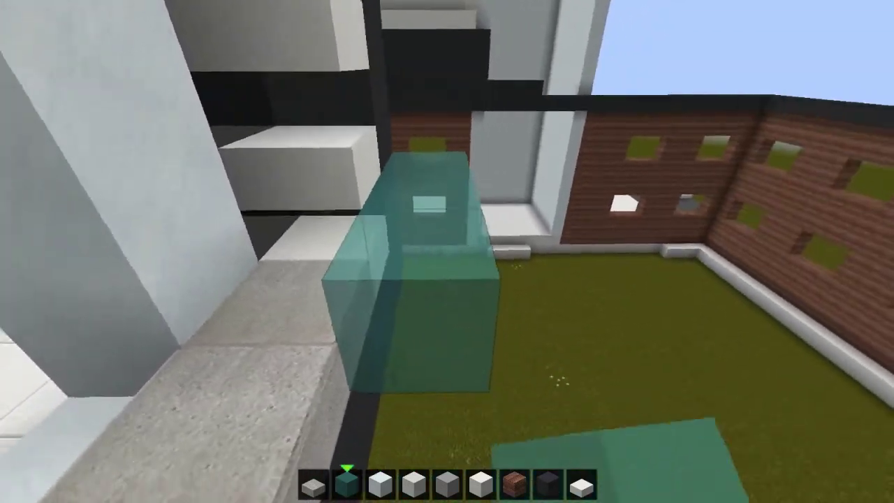
{"action": "key", "text": "s"}
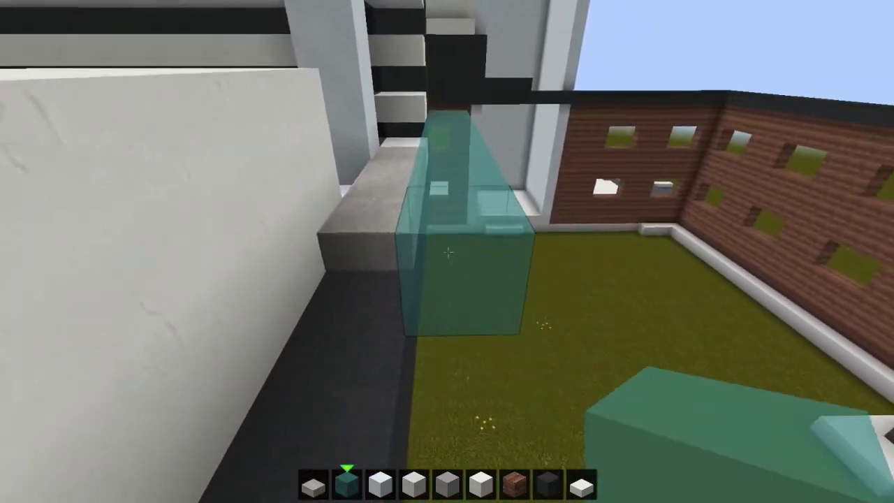
{"action": "key", "text": "s"}
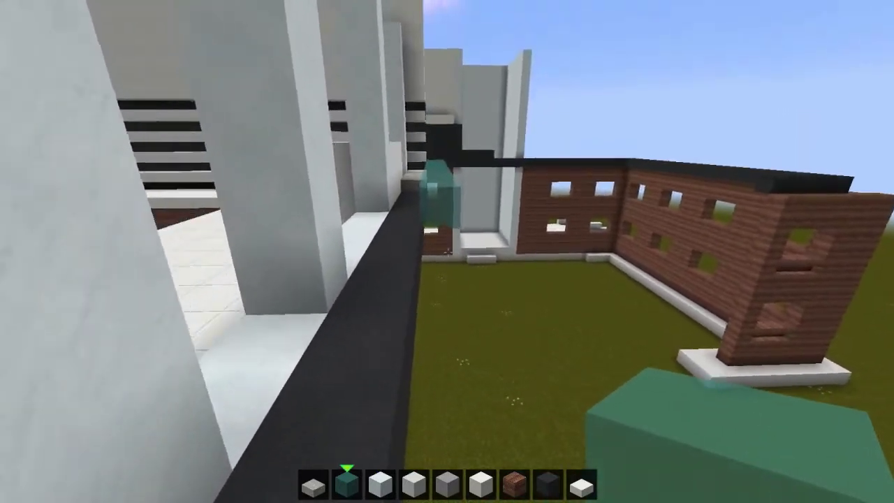
{"action": "right_click", "coordinate": [447, 252]}
{"action": "key", "text": "s"}
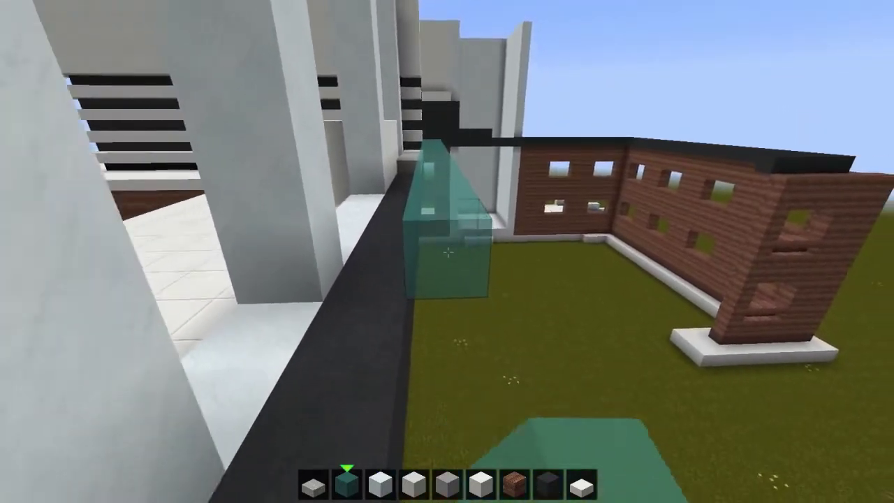
{"action": "right_click", "coordinate": [447, 252]}
{"action": "key", "text": "s"}
Extend the cyan glass row to the wall's near end and corner beside the pillar
{"action": "right_click", "coordinate": [447, 252]}
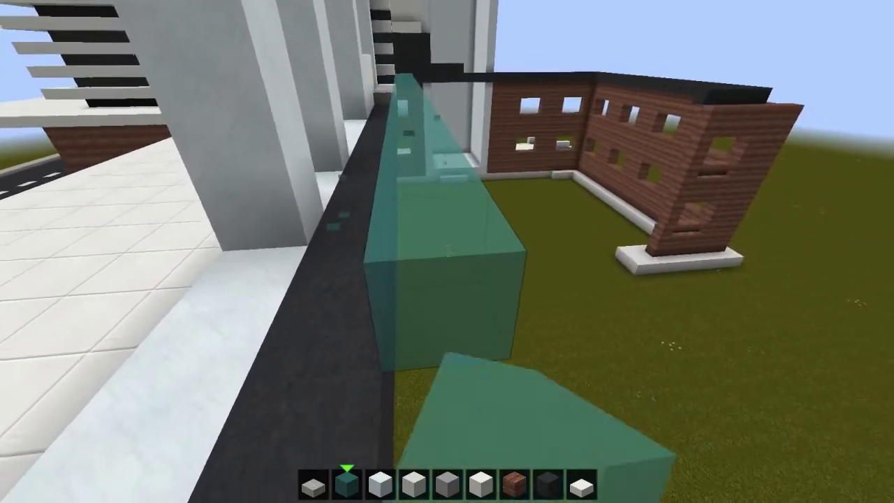
{"action": "right_click", "coordinate": [447, 251]}
{"action": "key", "text": "s"}
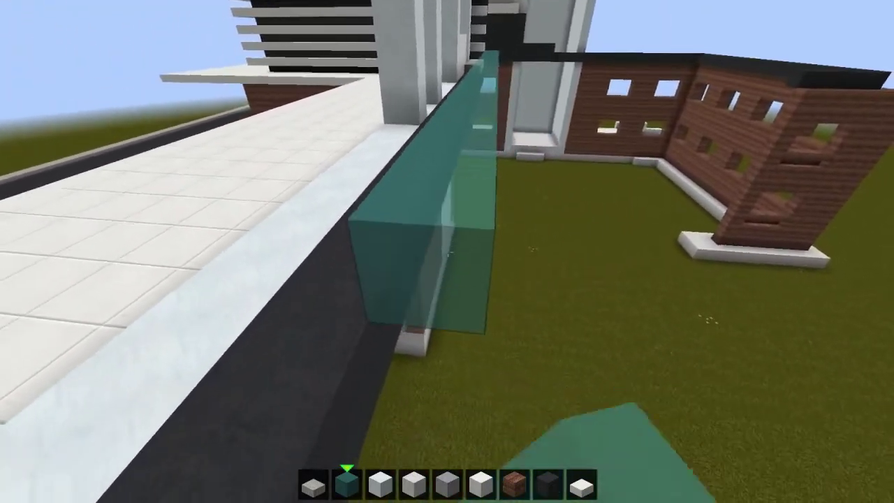
{"action": "right_click", "coordinate": [447, 252]}
{"action": "key", "text": "s"}
{"action": "right_click", "coordinate": [448, 252]}
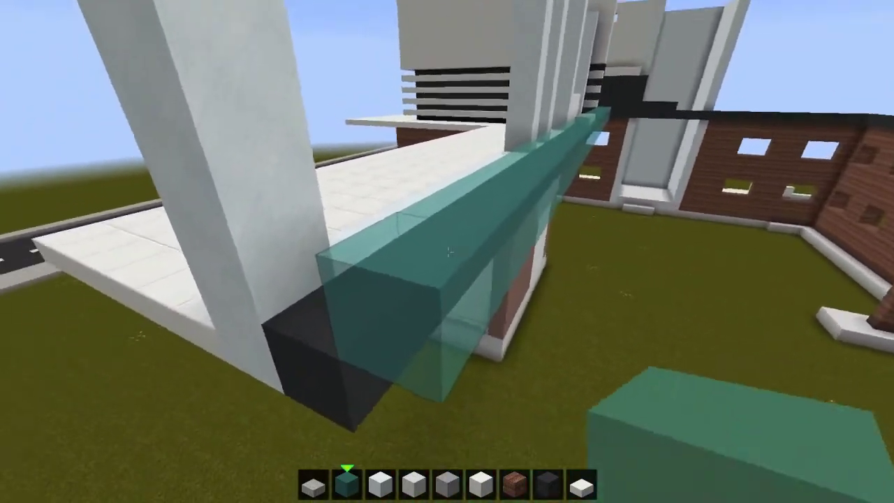
{"action": "right_click", "coordinate": [447, 251]}
{"action": "key", "text": "s"}
{"action": "right_click", "coordinate": [447, 251]}
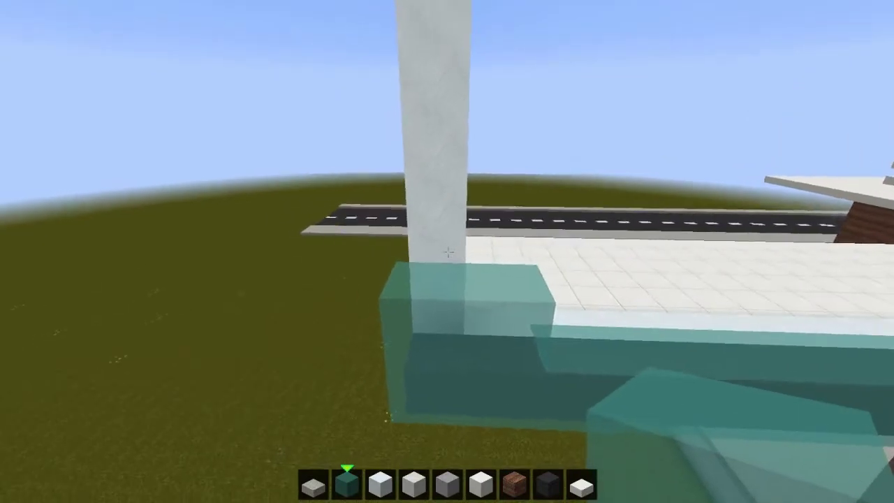
{"action": "right_click", "coordinate": [447, 252]}
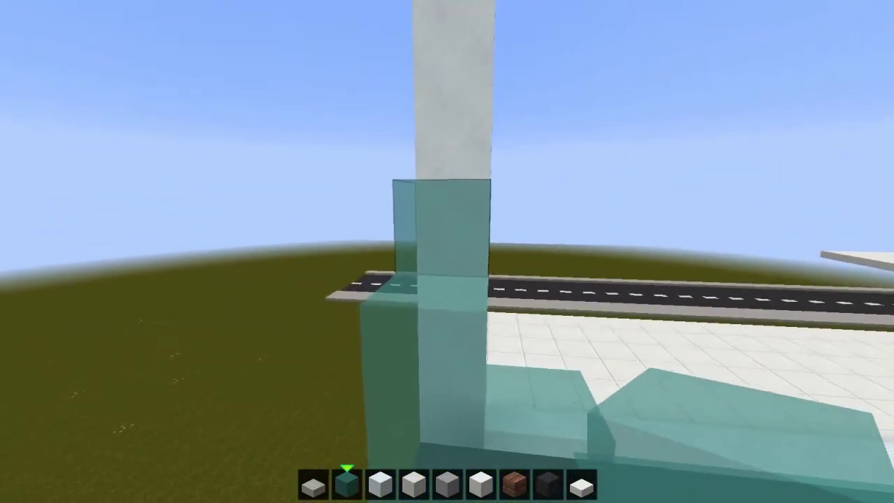
Replace a misplaced glass block by the pillar and raise a glass column before the white slabs
{"action": "left_click", "coordinate": [447, 251]}
{"action": "right_click", "coordinate": [447, 251]}
{"action": "key", "text": "d"}
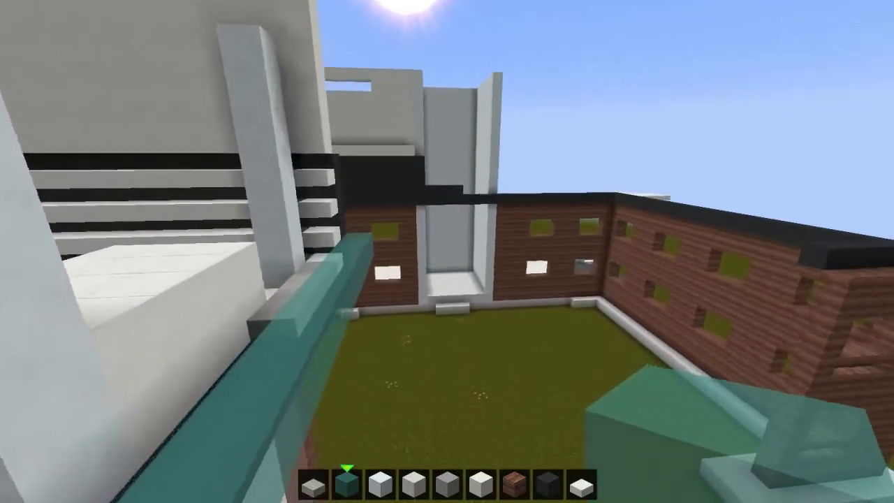
{"action": "key", "text": "w"}
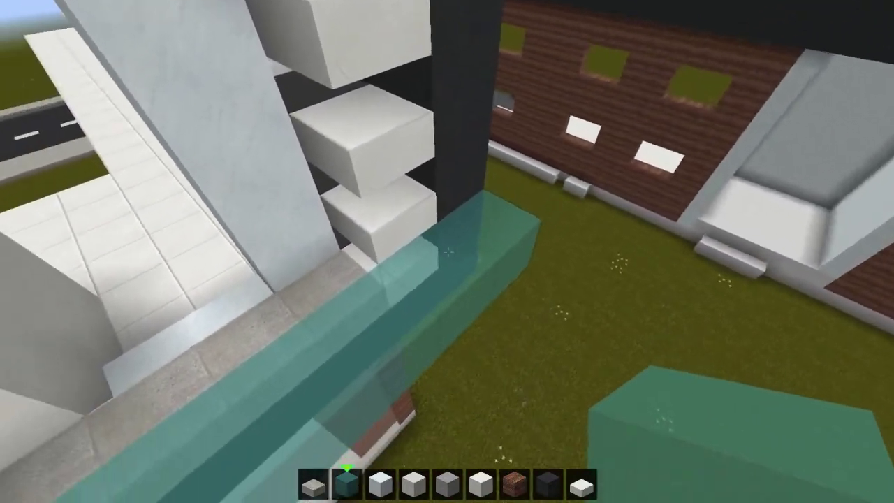
{"action": "right_click", "coordinate": [447, 252]}
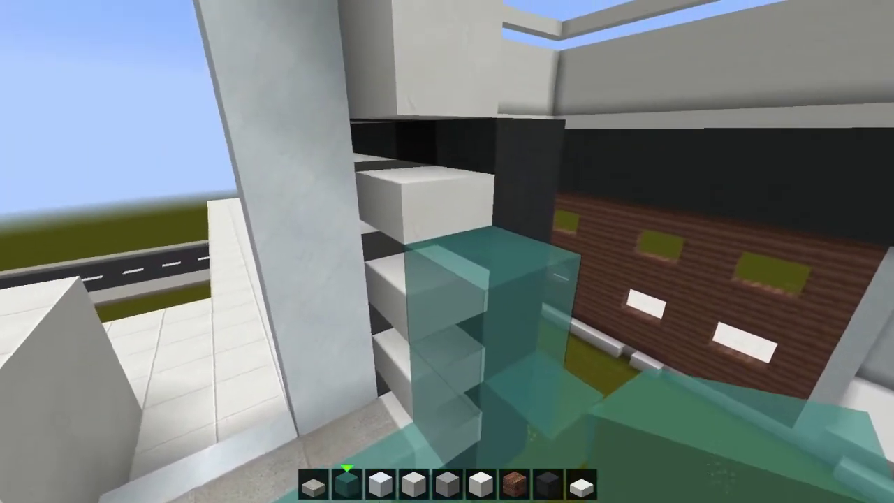
{"action": "right_click", "coordinate": [447, 252]}
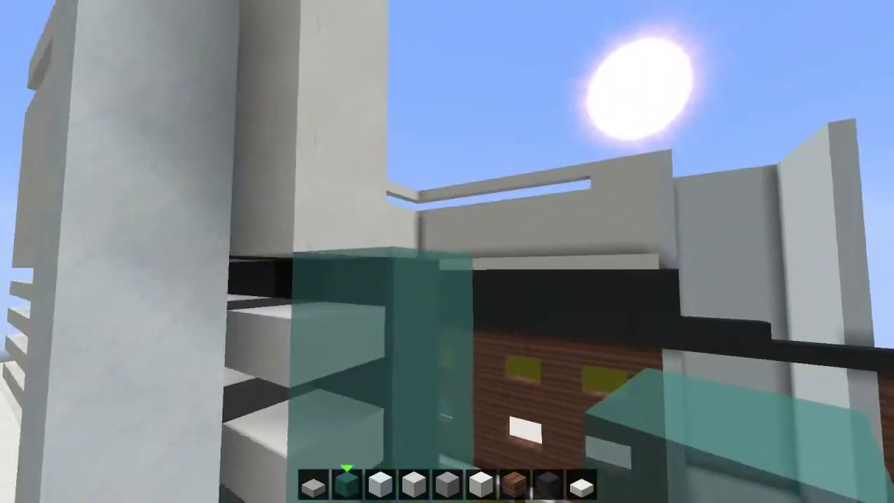
Fill the gaps in the glass column and beside the white row, and remove a stray block
{"action": "key", "text": "w"}
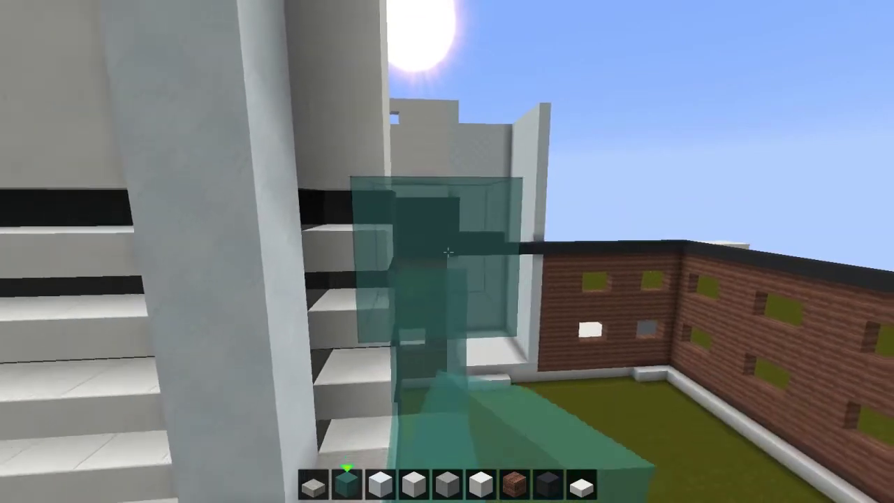
{"action": "key", "text": "s"}
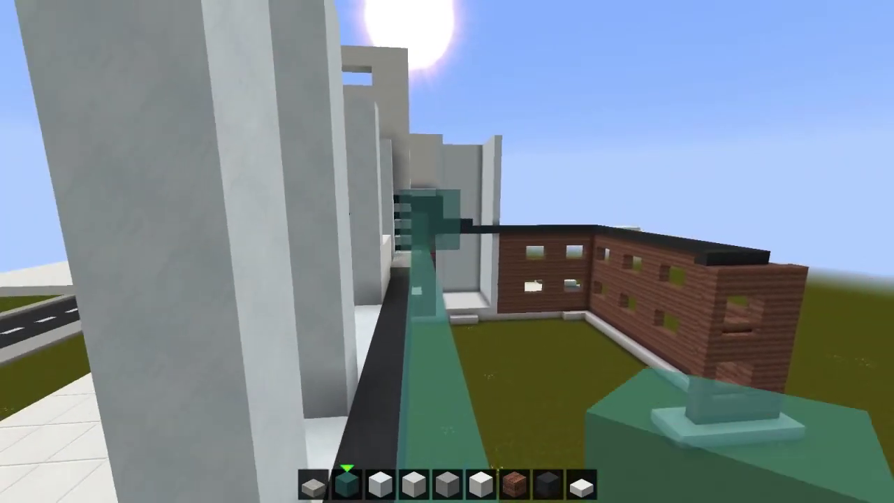
{"action": "key", "text": "s"}
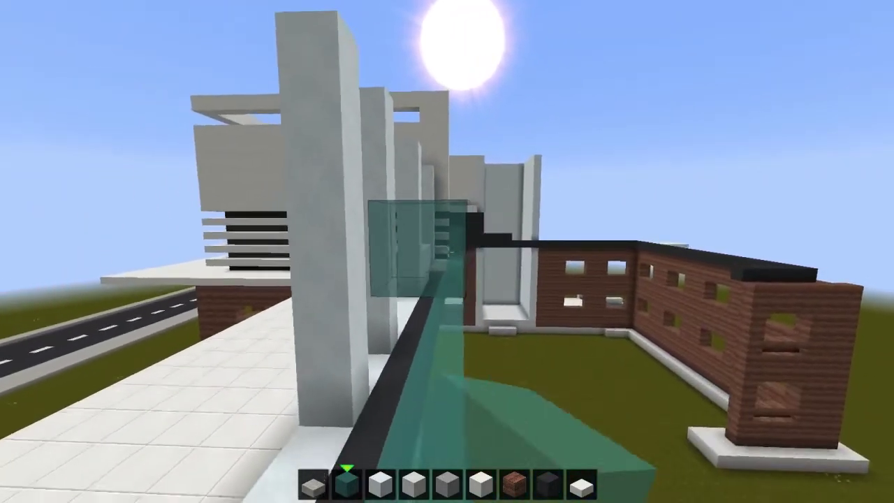
{"action": "right_click", "coordinate": [447, 251]}
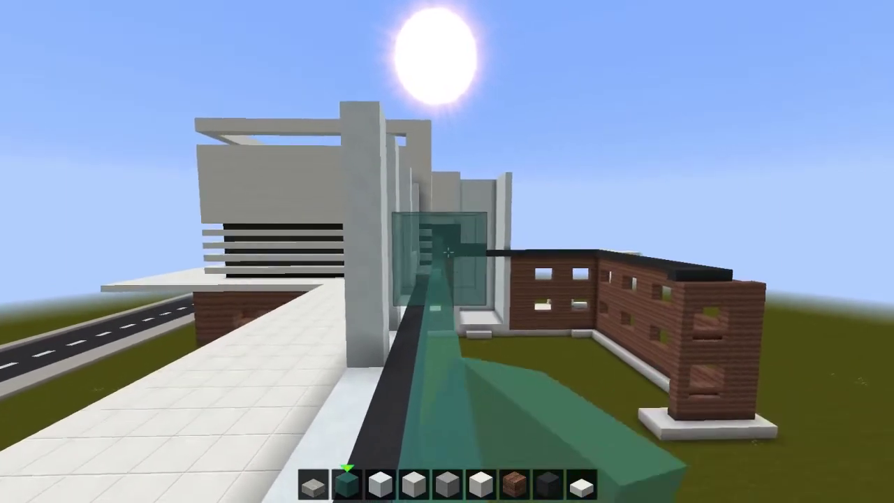
{"action": "key", "text": "w"}
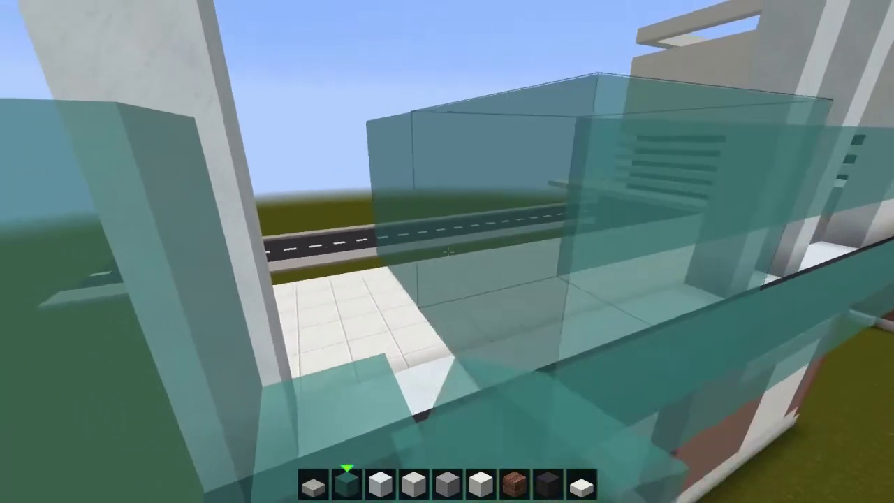
{"action": "key", "text": "w"}
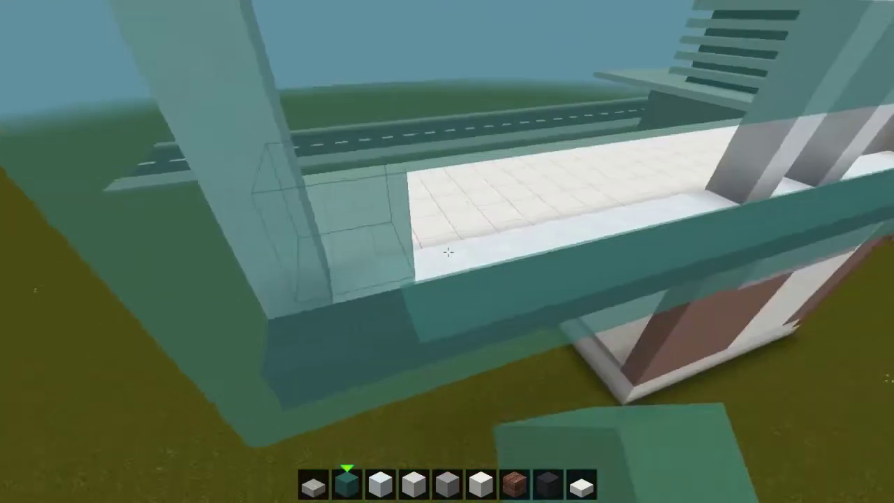
{"action": "key", "text": "w"}
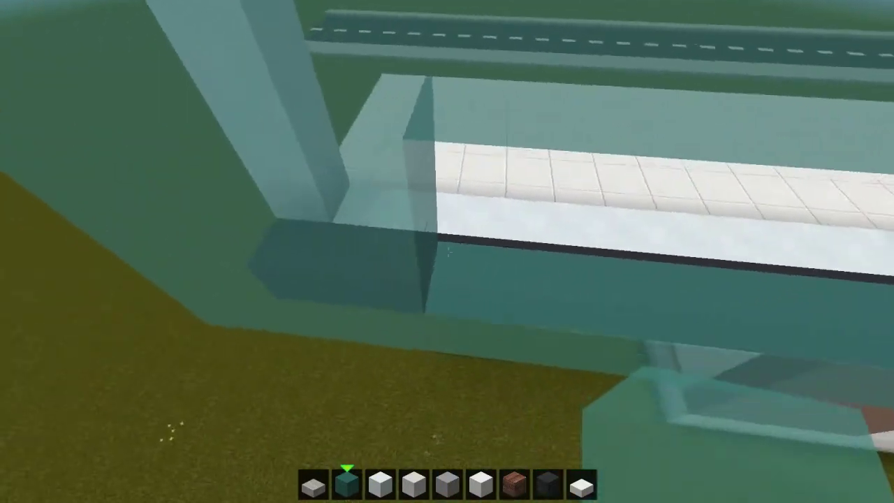
{"action": "right_click", "coordinate": [447, 251]}
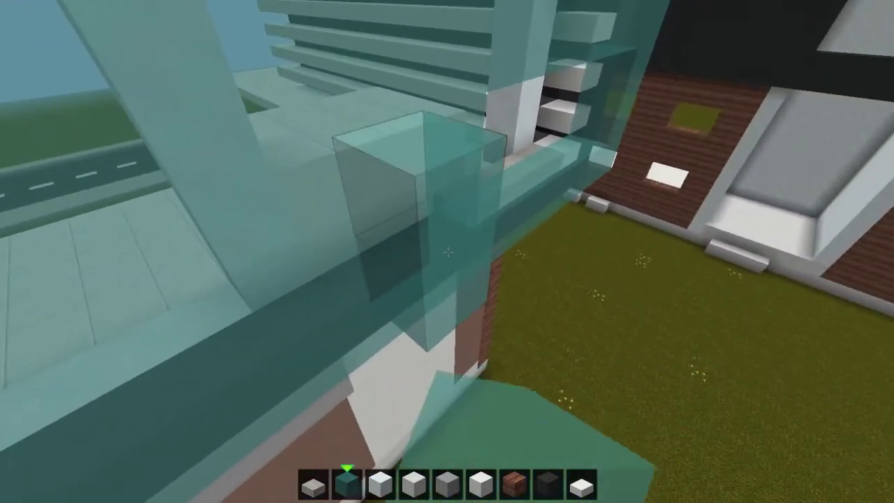
{"action": "left_click", "coordinate": [448, 252]}
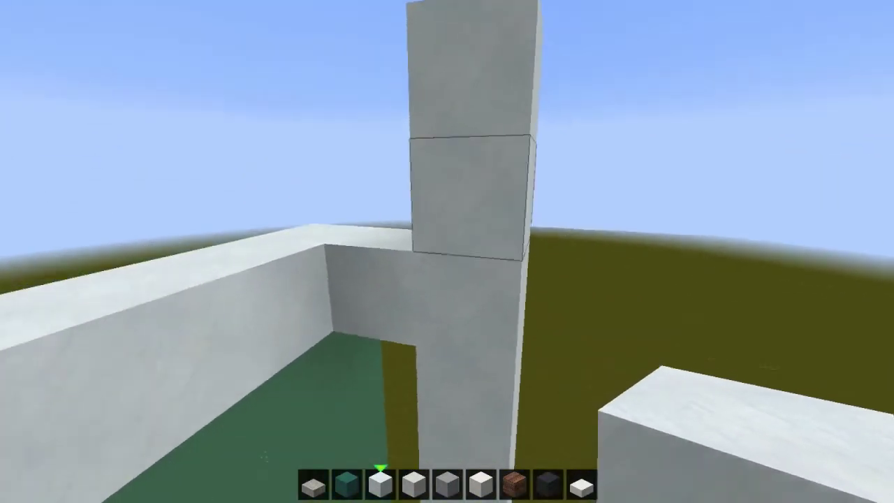
Break the white block at the base of the pillar
{"action": "left_click", "coordinate": [447, 252]}
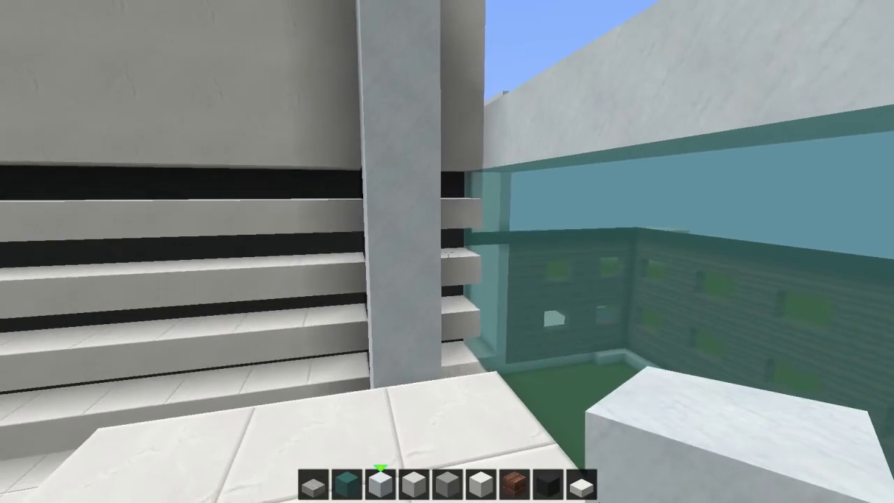
{"action": "scroll", "coordinate": [447, 252], "scroll_direction": "down", "scroll_amount": 2}
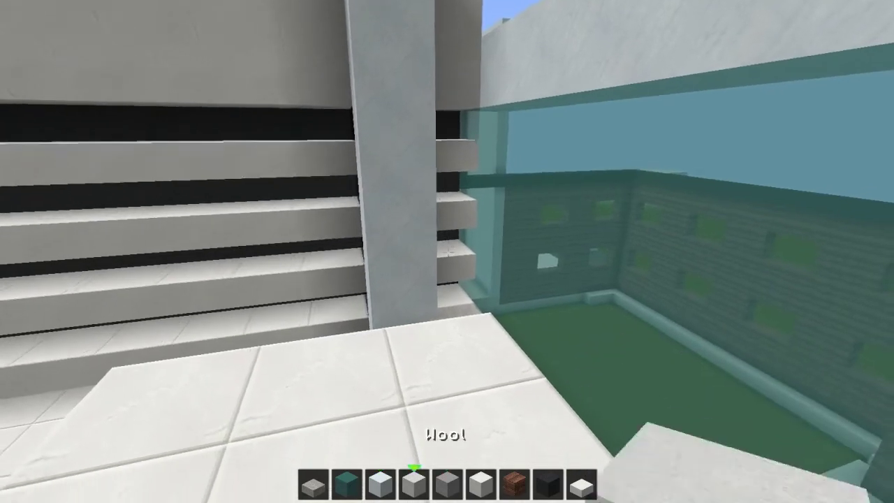
{"action": "scroll", "coordinate": [447, 251], "scroll_direction": "down", "scroll_amount": 4}
{"action": "scroll", "coordinate": [447, 251], "scroll_direction": "down", "scroll_amount": 1}
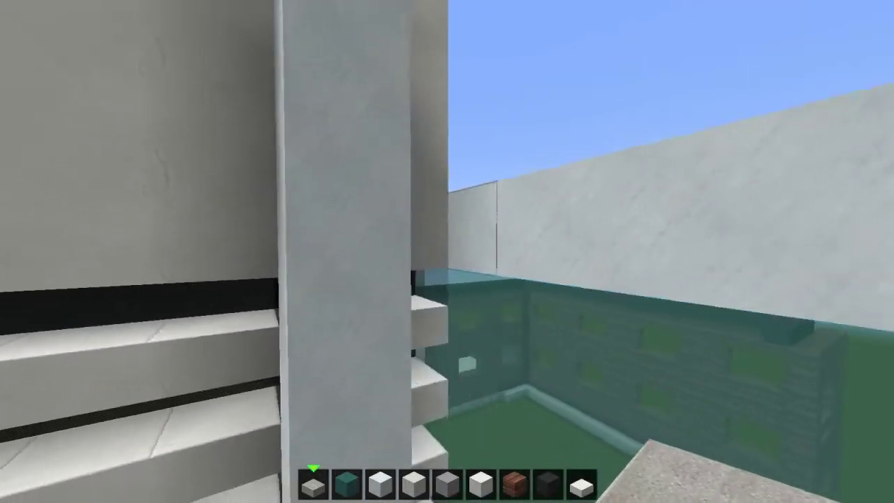
Run a stone-slab row out from the pillar, add stone under the beam, and clear a floor block
{"action": "right_click", "coordinate": [447, 251]}
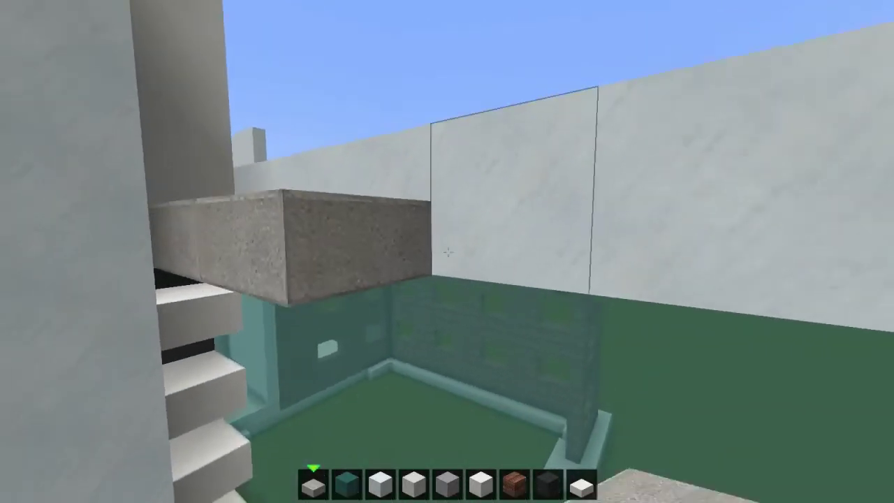
{"action": "right_click", "coordinate": [447, 251]}
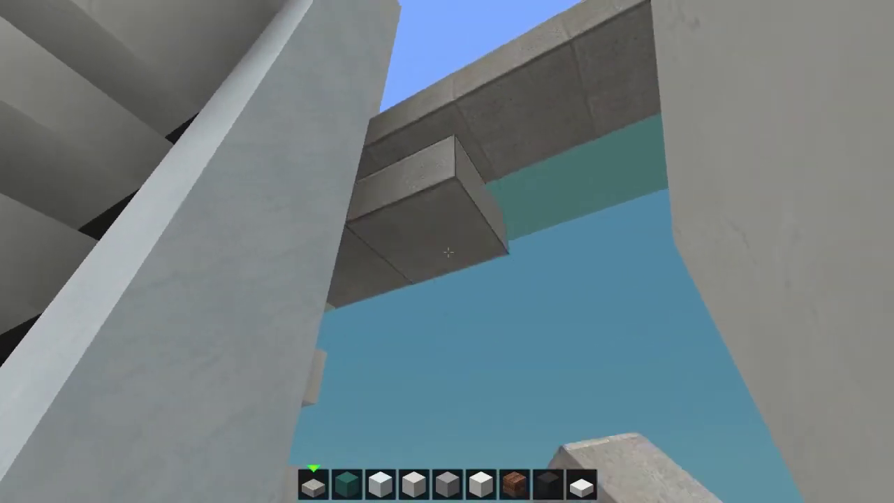
{"action": "right_click", "coordinate": [448, 251]}
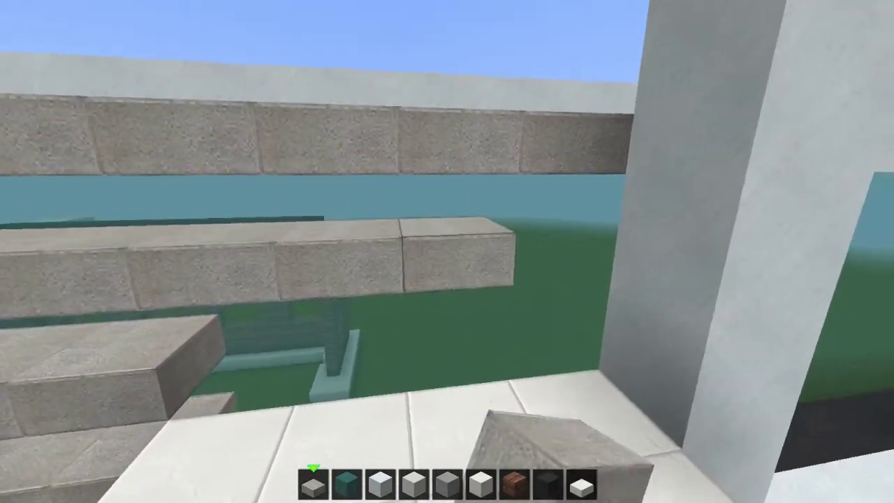
{"action": "left_click", "coordinate": [447, 252]}
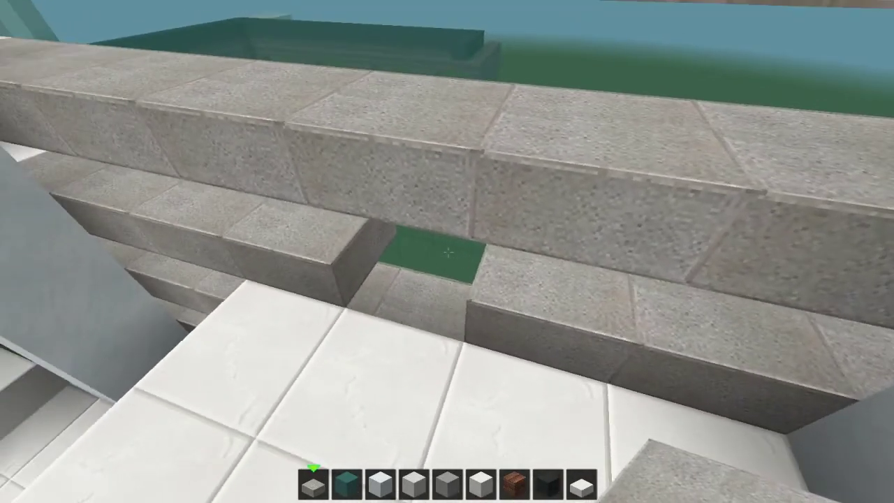
Swap the misplaced band block for stone, add stone under the hanging piece, and drop the stray slab
{"action": "left_click", "coordinate": [447, 252]}
{"action": "right_click", "coordinate": [448, 252]}
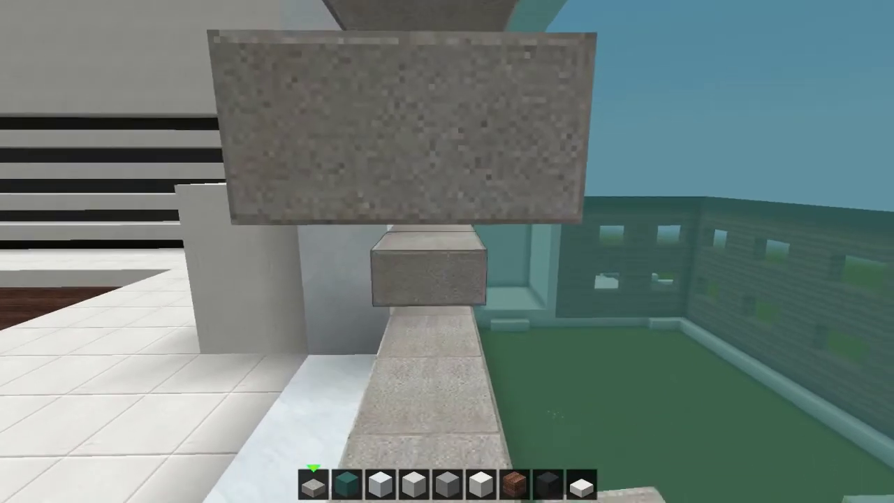
{"action": "right_click", "coordinate": [447, 252]}
{"action": "left_click", "coordinate": [447, 251]}
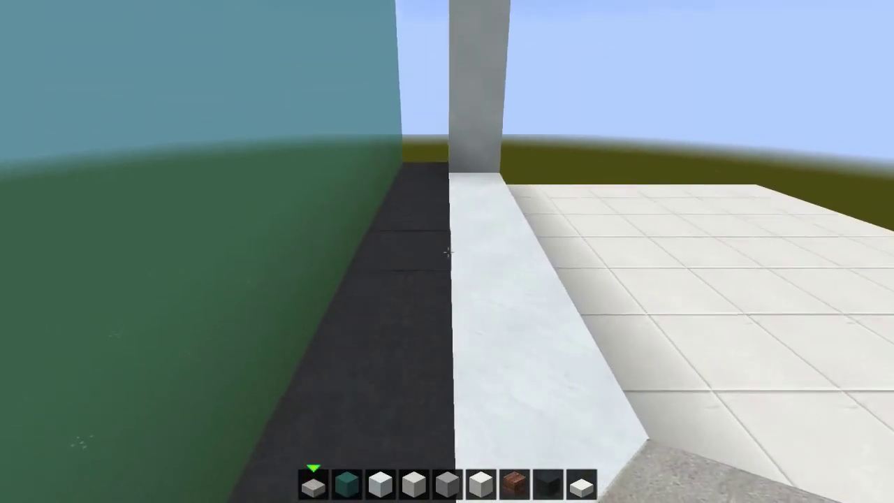
Stack stone slabs beside the pillar, then floor the cleared pit with gray wool topped by a slab
{"action": "right_click", "coordinate": [447, 251]}
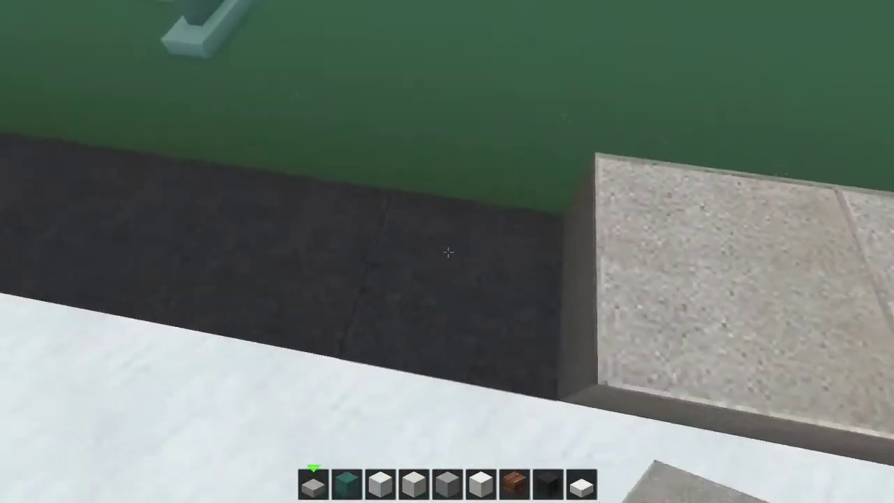
{"action": "right_click", "coordinate": [447, 251]}
{"action": "left_click", "coordinate": [448, 252]}
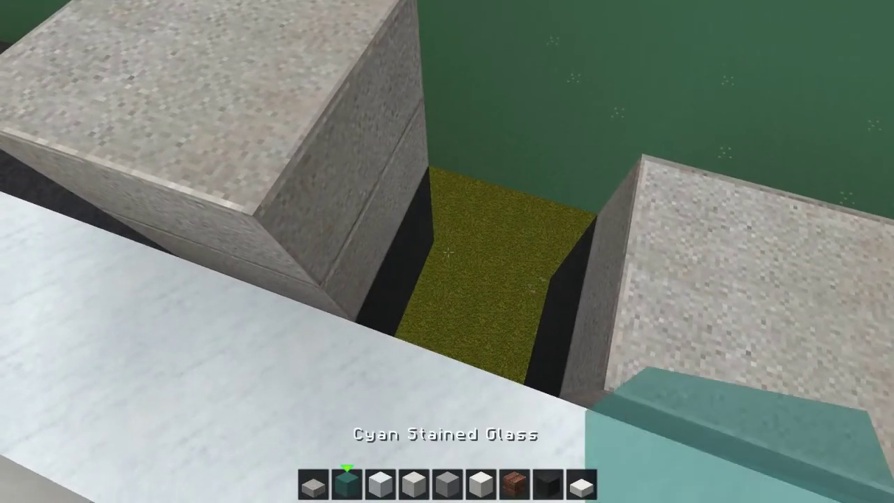
{"action": "scroll", "coordinate": [447, 251], "scroll_direction": "down", "scroll_amount": 3}
{"action": "scroll", "coordinate": [447, 252], "scroll_direction": "down", "scroll_amount": 3}
{"action": "right_click", "coordinate": [447, 252]}
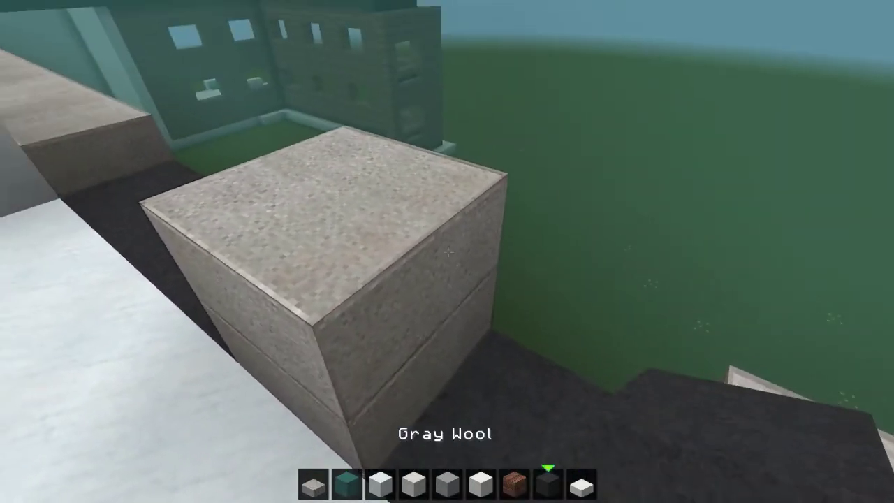
{"action": "left_click", "coordinate": [448, 252]}
{"action": "scroll", "coordinate": [447, 252], "scroll_direction": "down", "scroll_amount": 2}
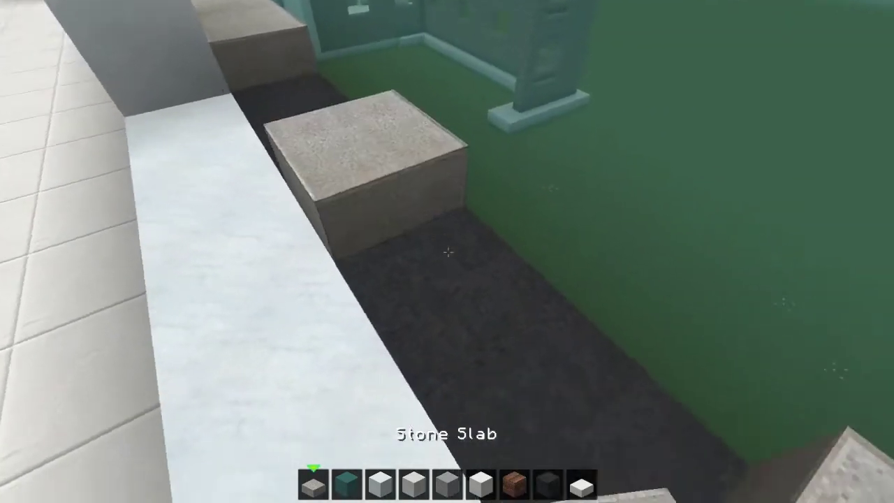
{"action": "right_click", "coordinate": [447, 252]}
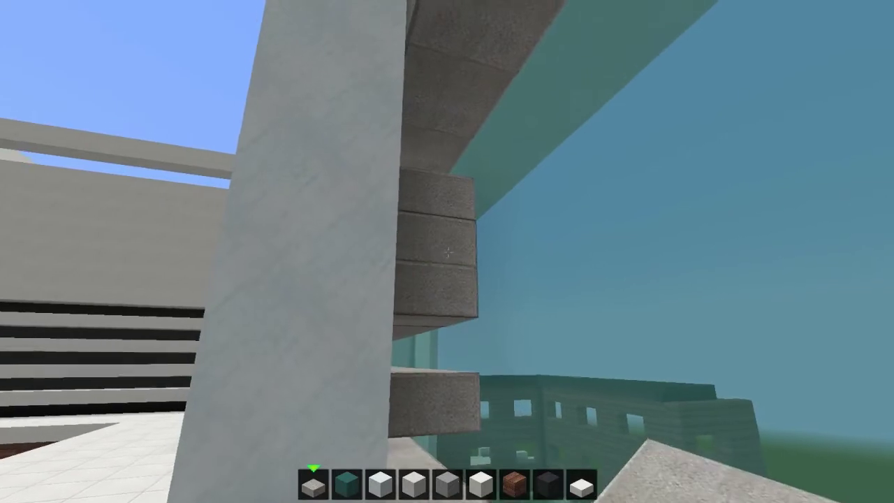
Clear the stray stone blocks and start a stone-slab row along the cyan glass wall
{"action": "left_click", "coordinate": [447, 251]}
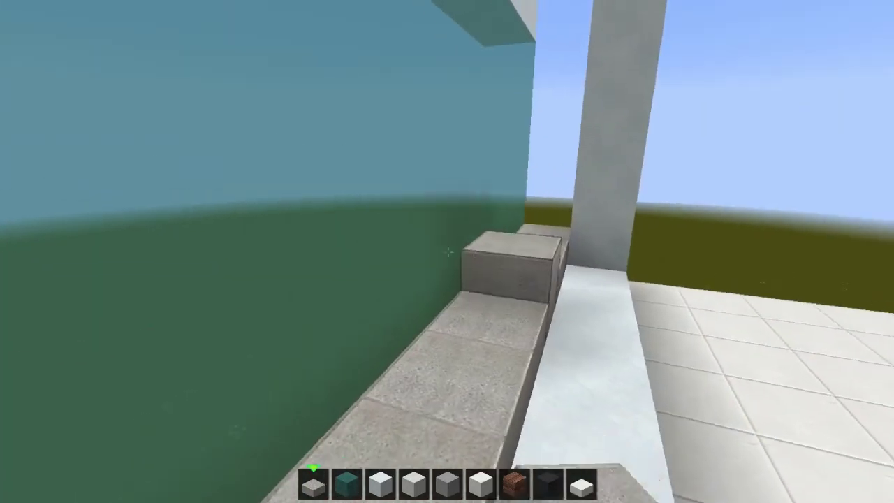
{"action": "left_click", "coordinate": [489, 265]}
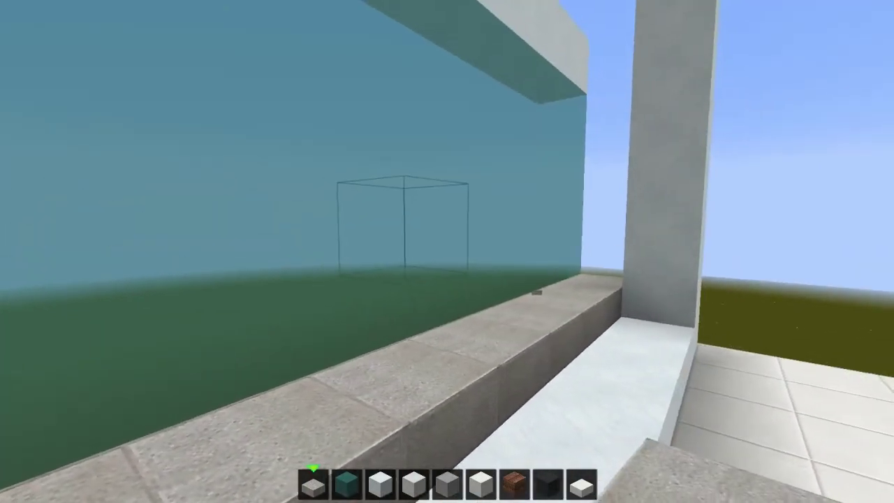
{"action": "right_click", "coordinate": [447, 252]}
{"action": "right_click", "coordinate": [448, 252]}
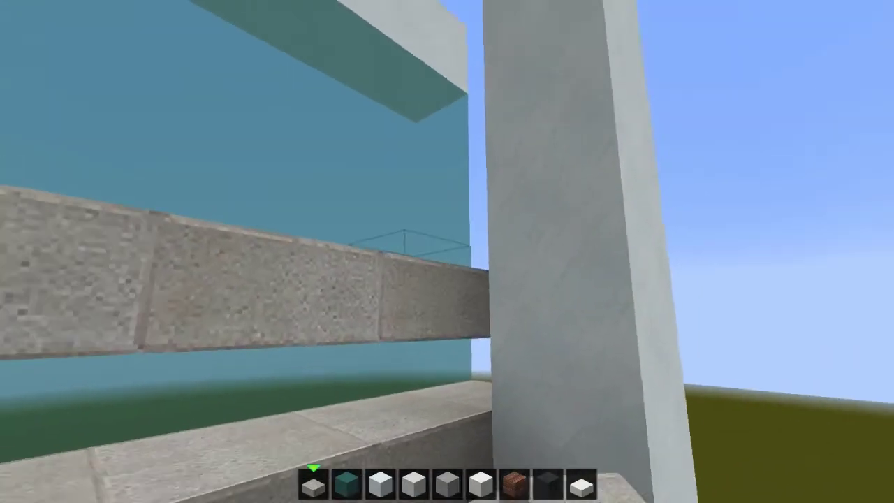
Add stone by the pillar, trim the upper floating row, and fill the lower row to align them
{"action": "right_click", "coordinate": [448, 251]}
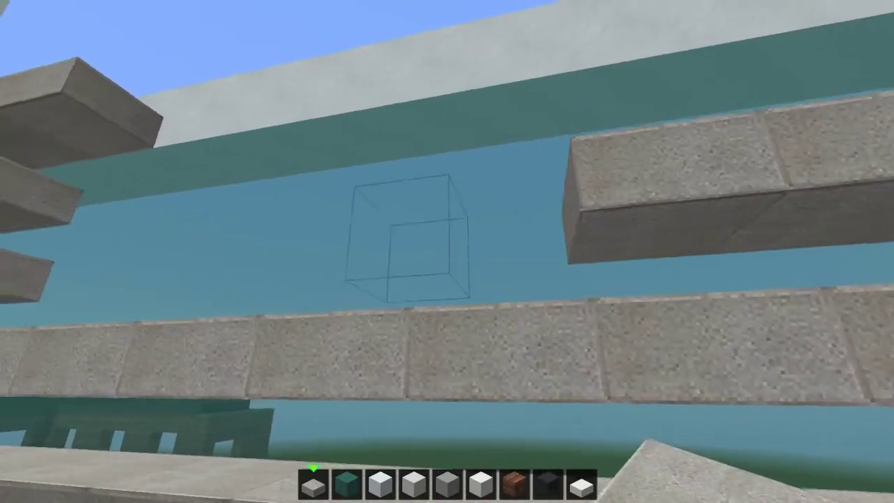
{"action": "key", "text": "a"}
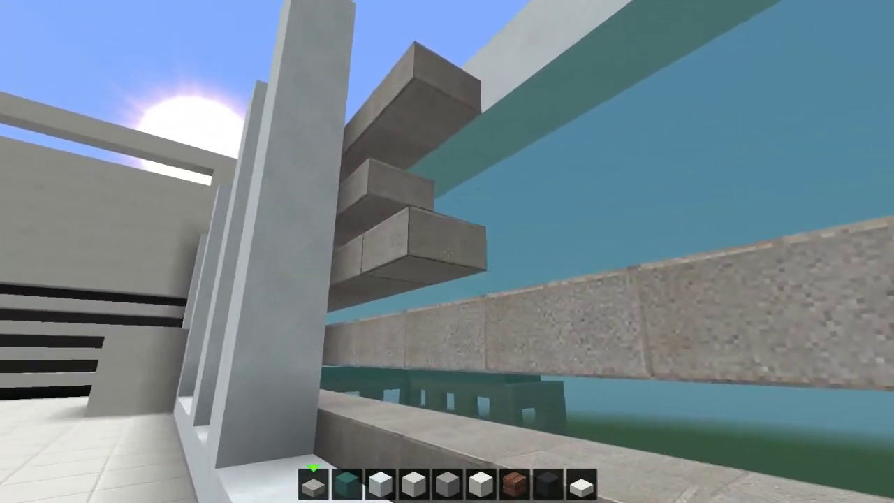
{"action": "key", "text": "w"}
{"action": "key", "text": "a"}
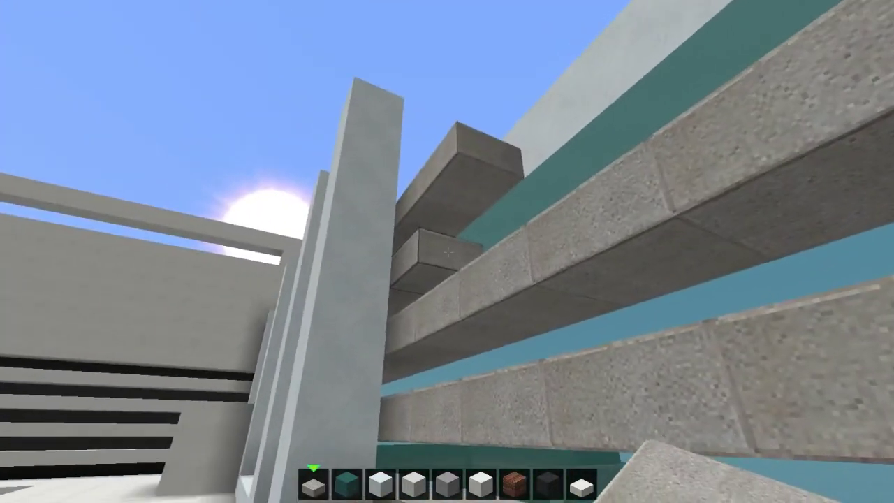
{"action": "key", "text": "space"}
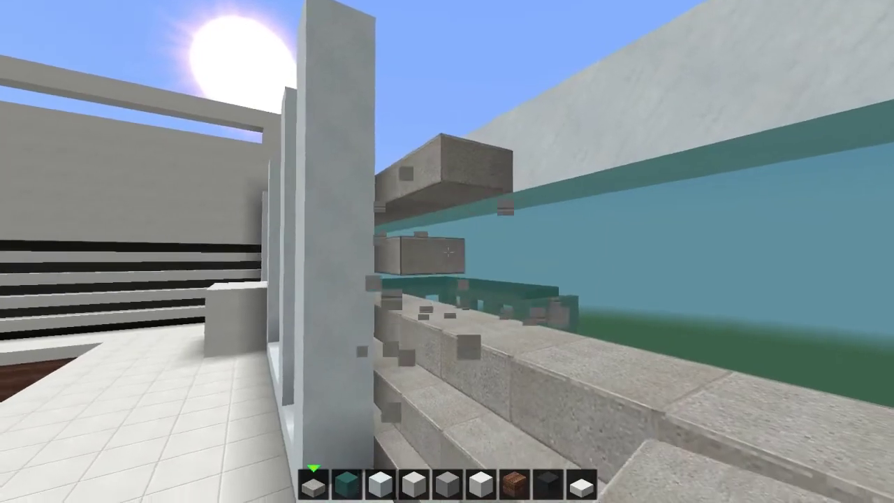
{"action": "key", "text": "s"}
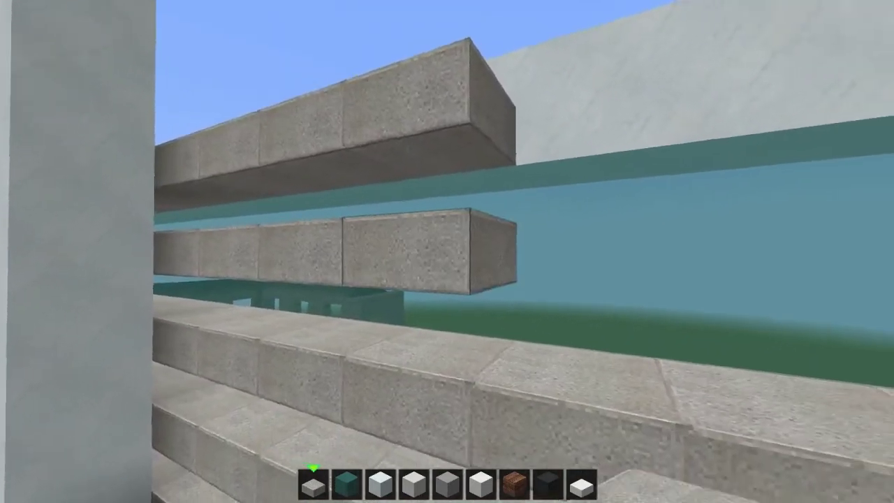
{"action": "key", "text": "s"}
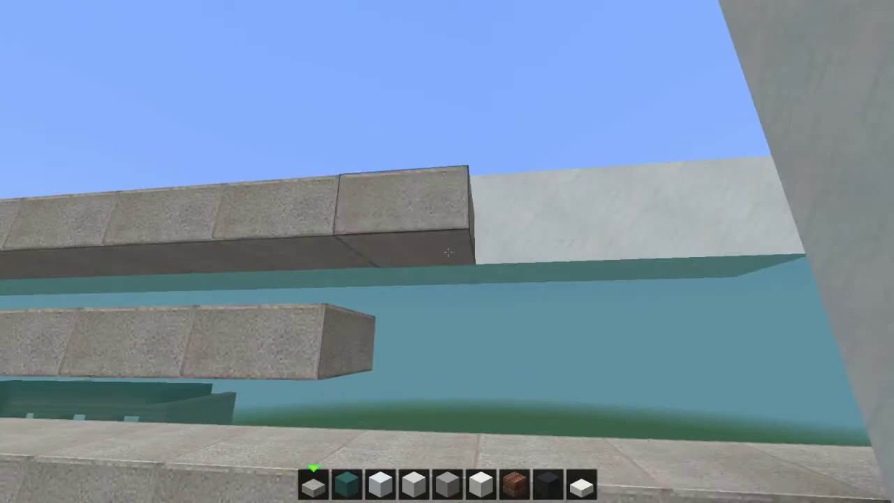
{"action": "left_click", "coordinate": [447, 252]}
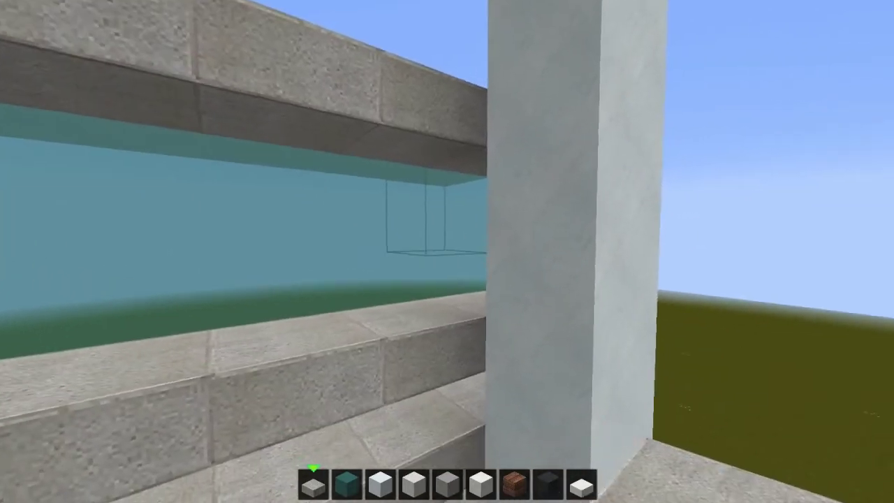
{"action": "right_click", "coordinate": [447, 252]}
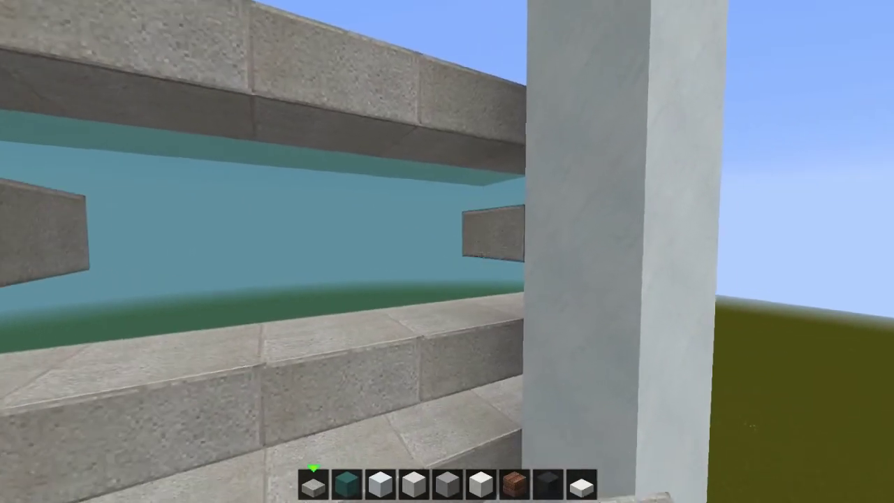
{"action": "key", "text": "s"}
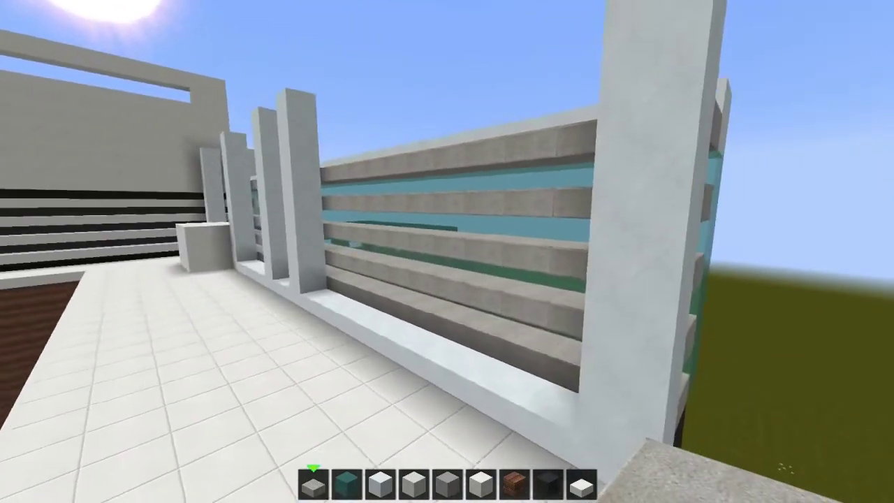
{"action": "key", "text": "w"}
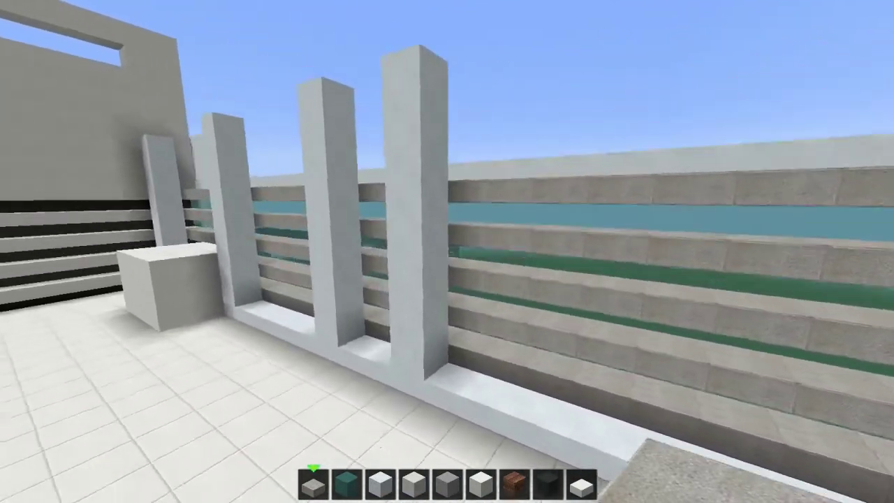
{"action": "key", "text": "s"}
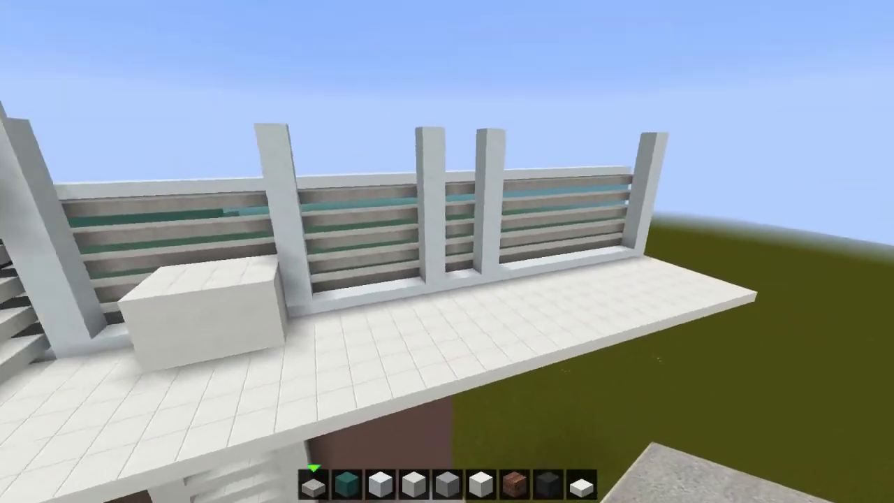
{"action": "key", "text": "s"}
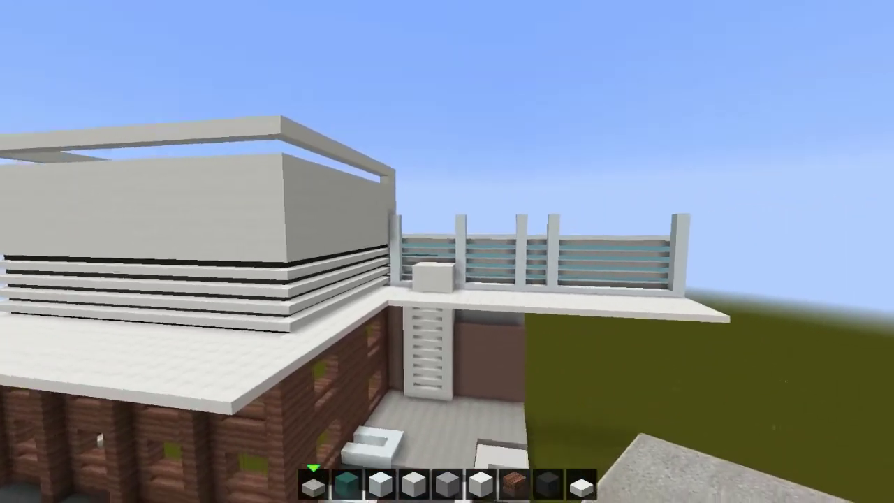
{"action": "key", "text": "w"}
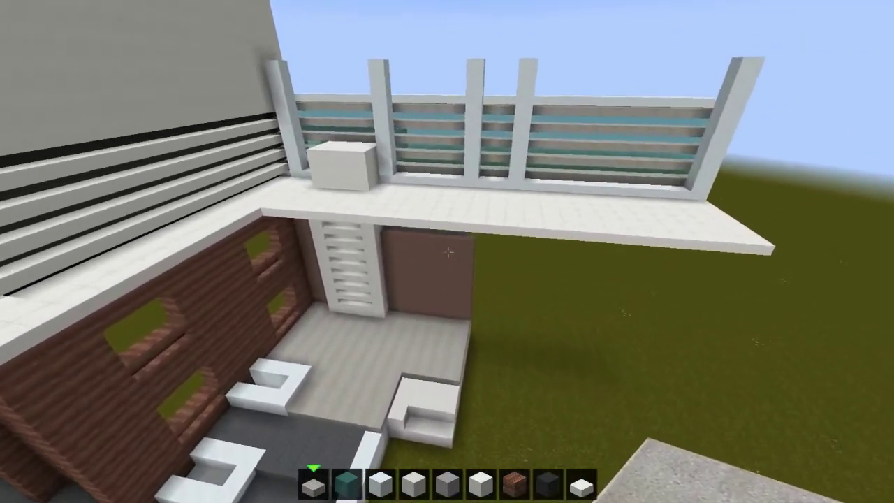
{"action": "key", "text": "w"}
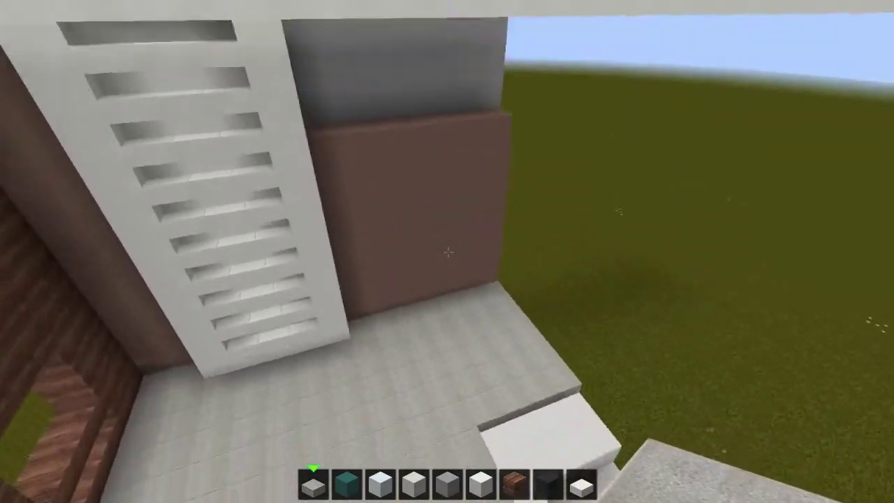